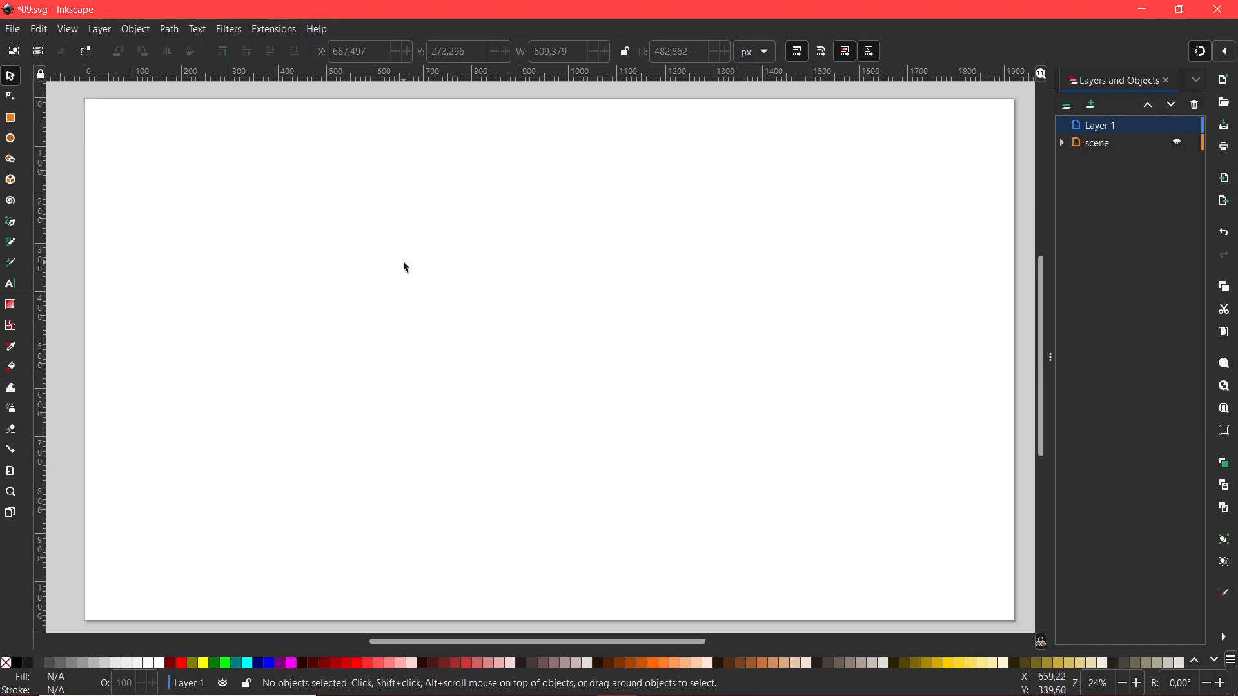
Draw a rectangle about 798 by 513 px mid-page and review the Rectangle tool's preferences for the style of new objects
{"action": "left_click", "coordinate": [10, 118]}
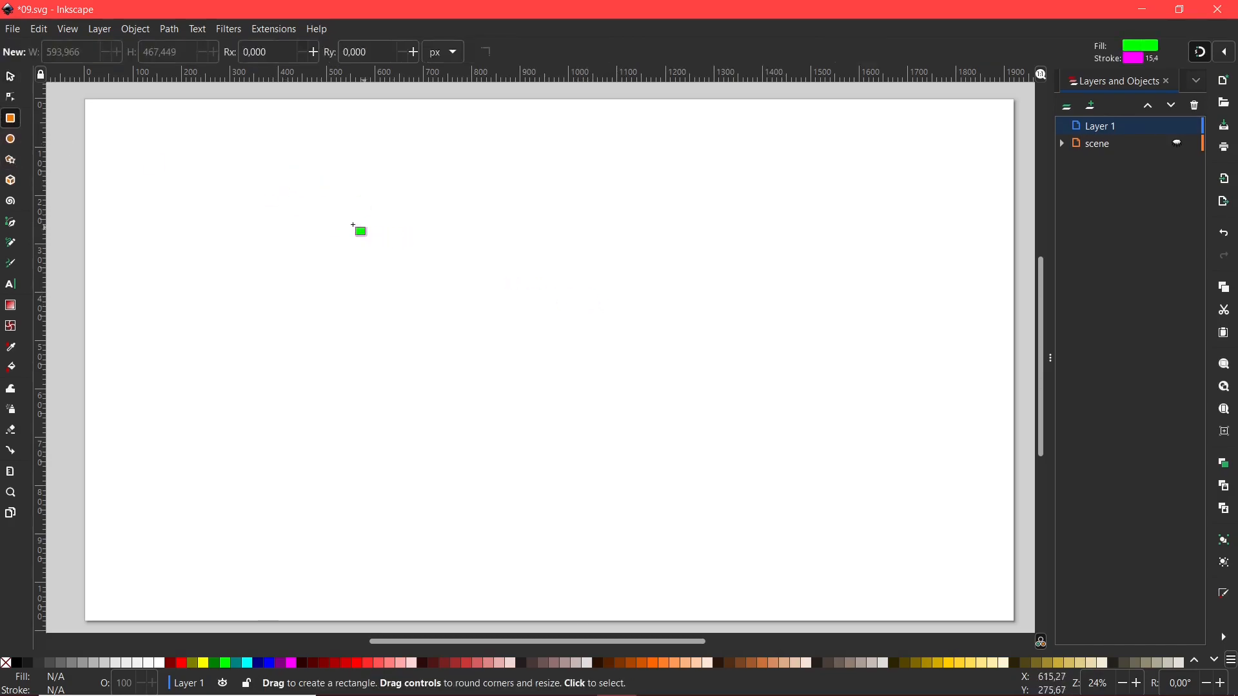
{"action": "mouse_move", "coordinate": [360, 209]}
{"action": "left_mouse_down"}
{"action": "mouse_move", "coordinate": [761, 445]}
{"action": "mouse_move", "coordinate": [748, 459]}
{"action": "left_mouse_up"}
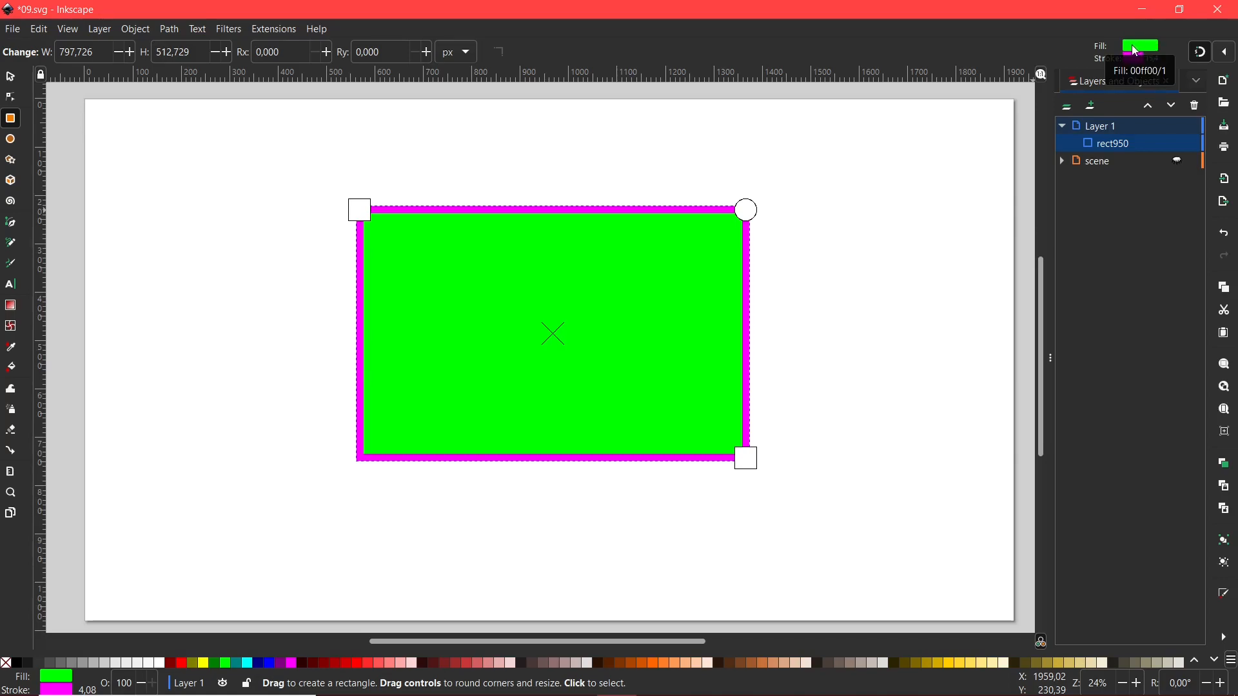
{"action": "left_click", "coordinate": [1136, 51]}
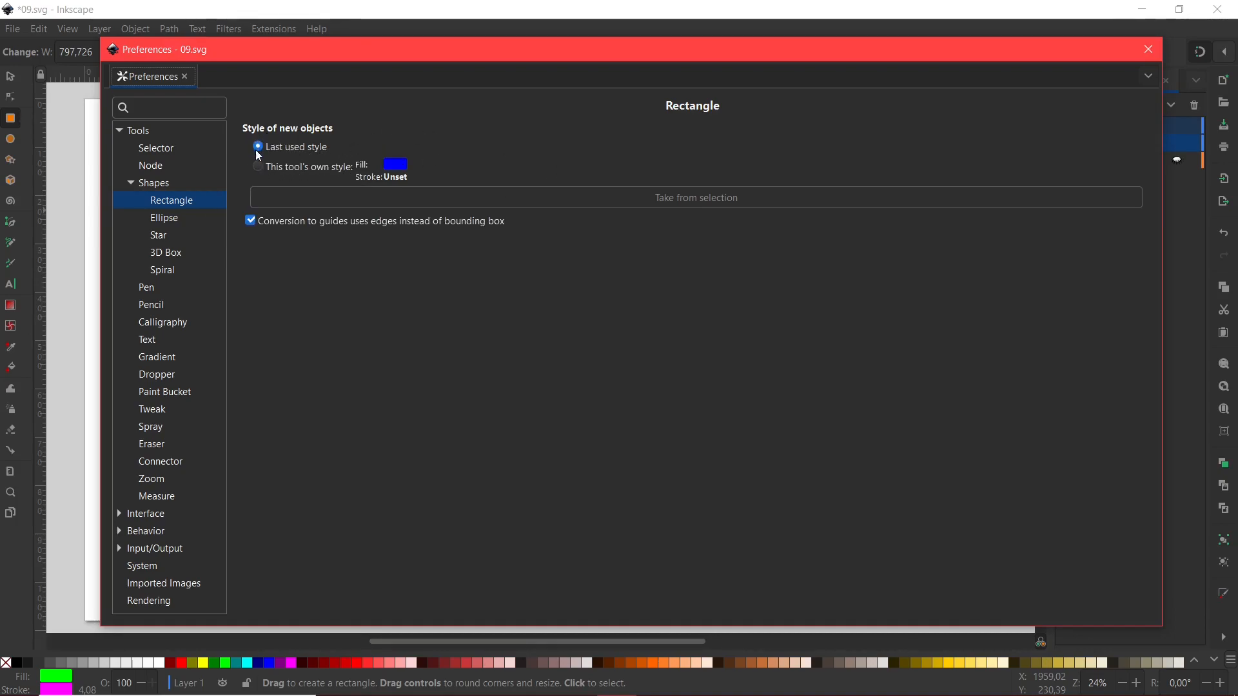
{"action": "left_click", "coordinate": [1151, 52]}
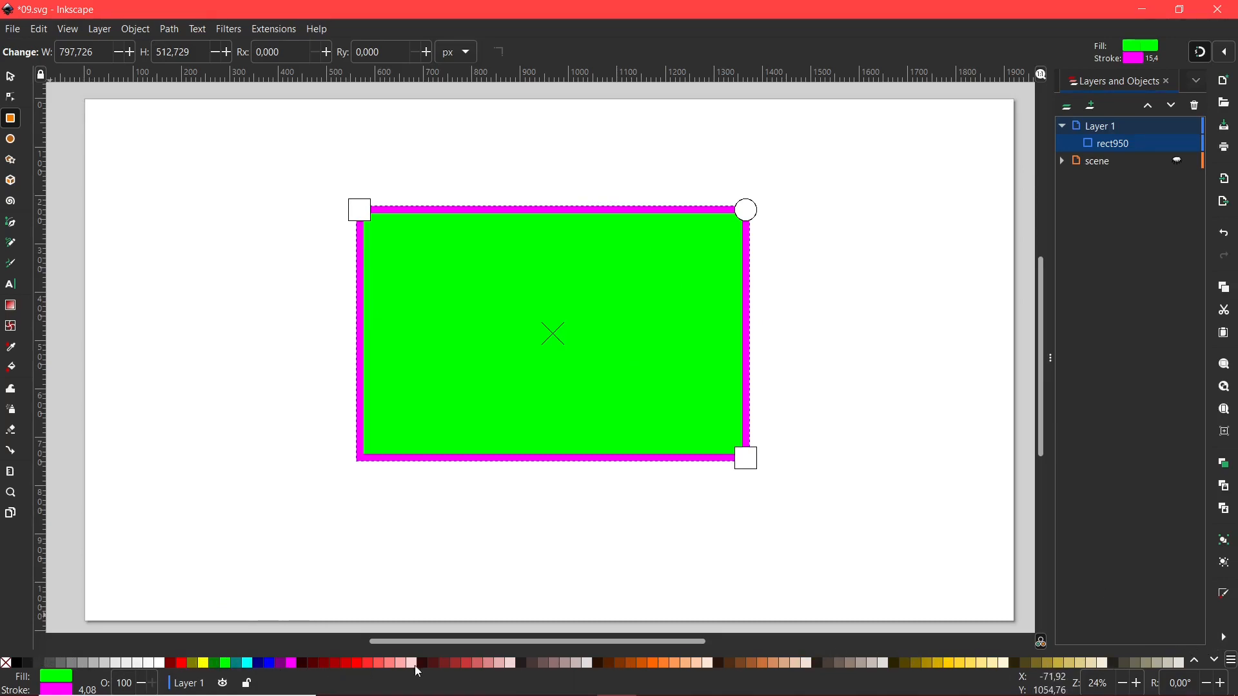
Browse through the rows of swatches in the default colour palette
{"action": "left_click", "coordinate": [1215, 661]}
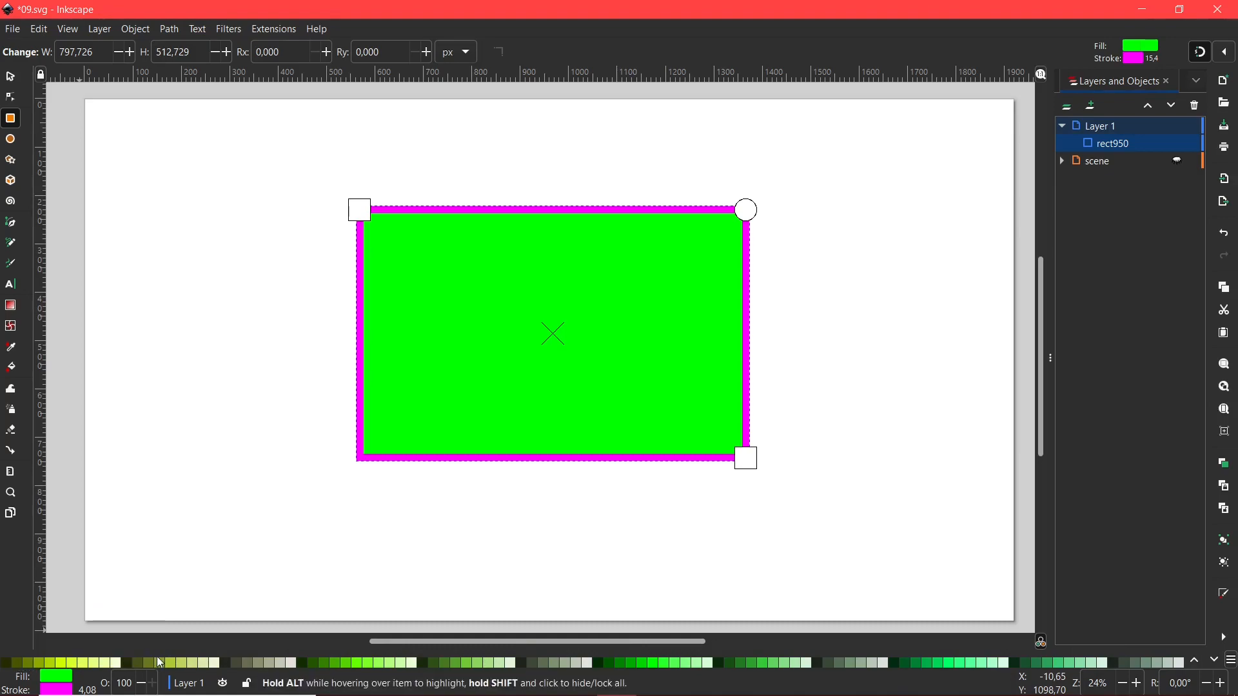
{"action": "left_click", "coordinate": [1216, 662]}
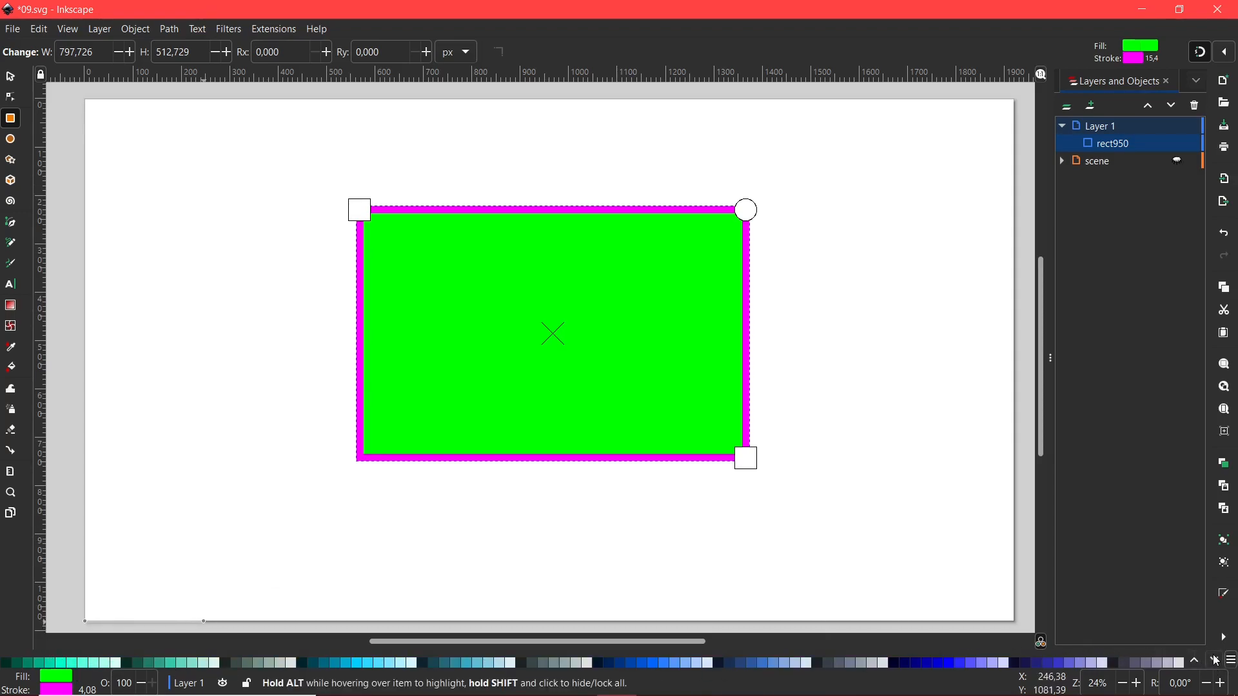
{"action": "left_click", "coordinate": [1217, 662]}
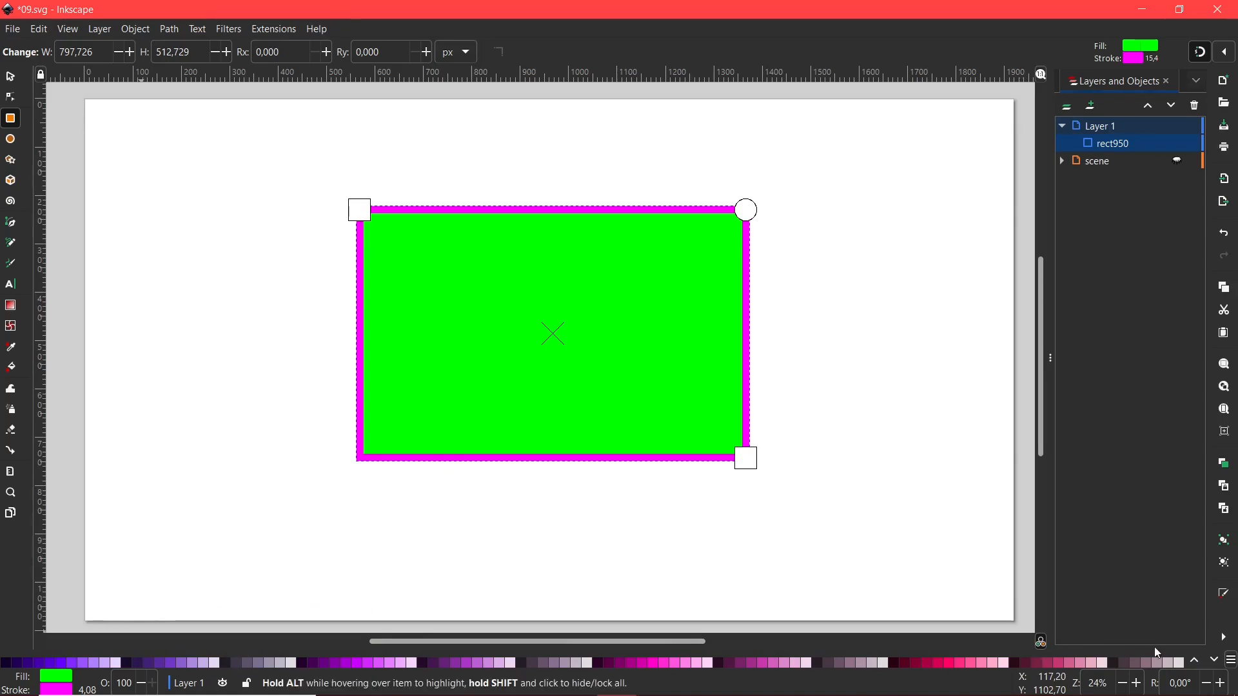
{"action": "left_click", "coordinate": [1196, 661]}
{"action": "left_click", "coordinate": [1195, 661]}
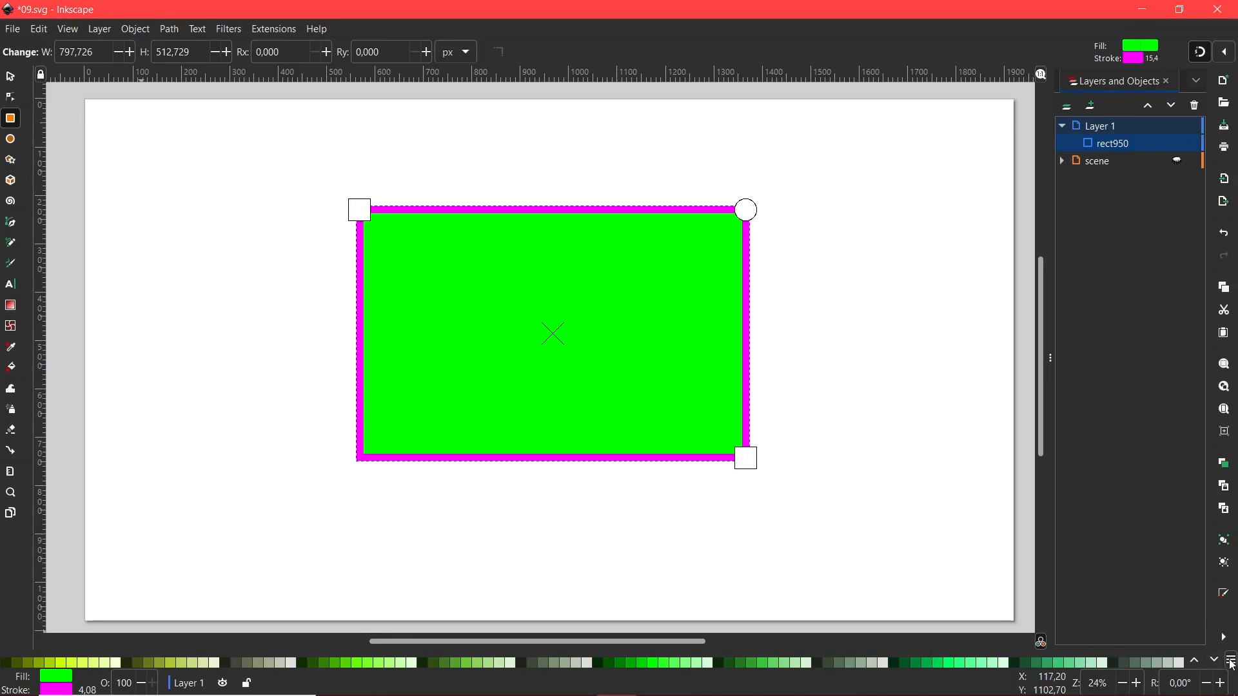
Try the Blues, Bootstrap 5, GNOME HIG Colors, MATLAB Jet (72) and Royal colour palettes one after another
{"action": "left_click", "coordinate": [1232, 662]}
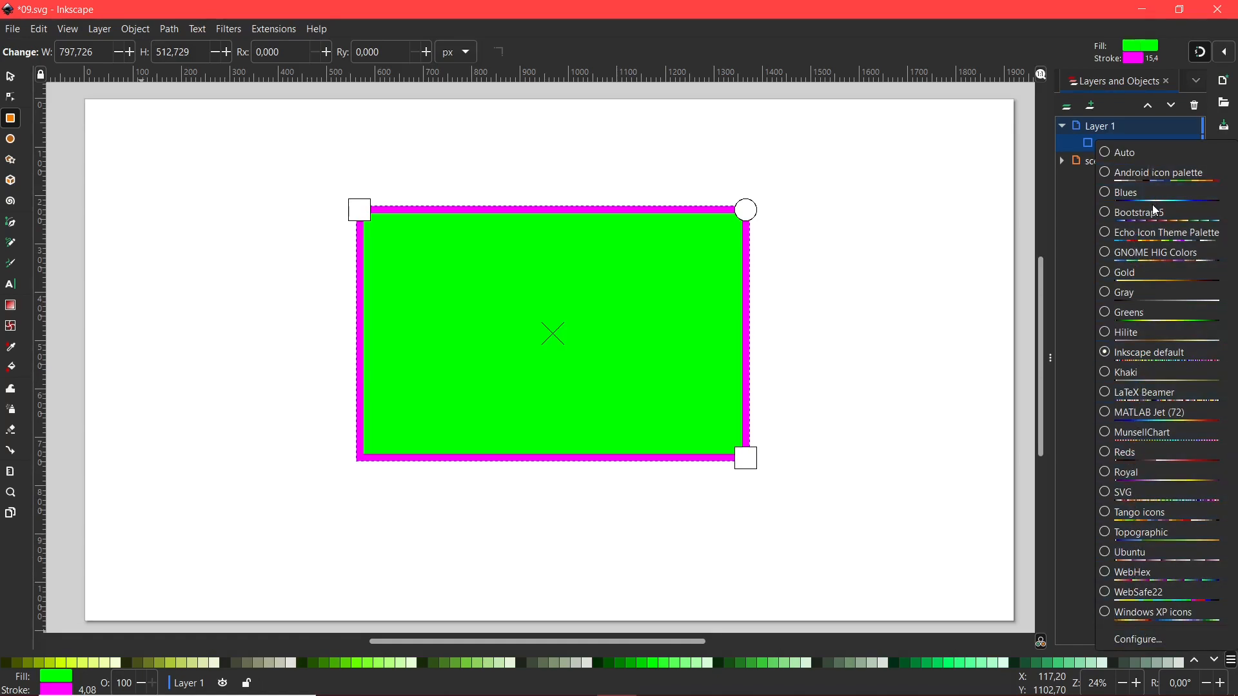
{"action": "left_click", "coordinate": [1130, 200]}
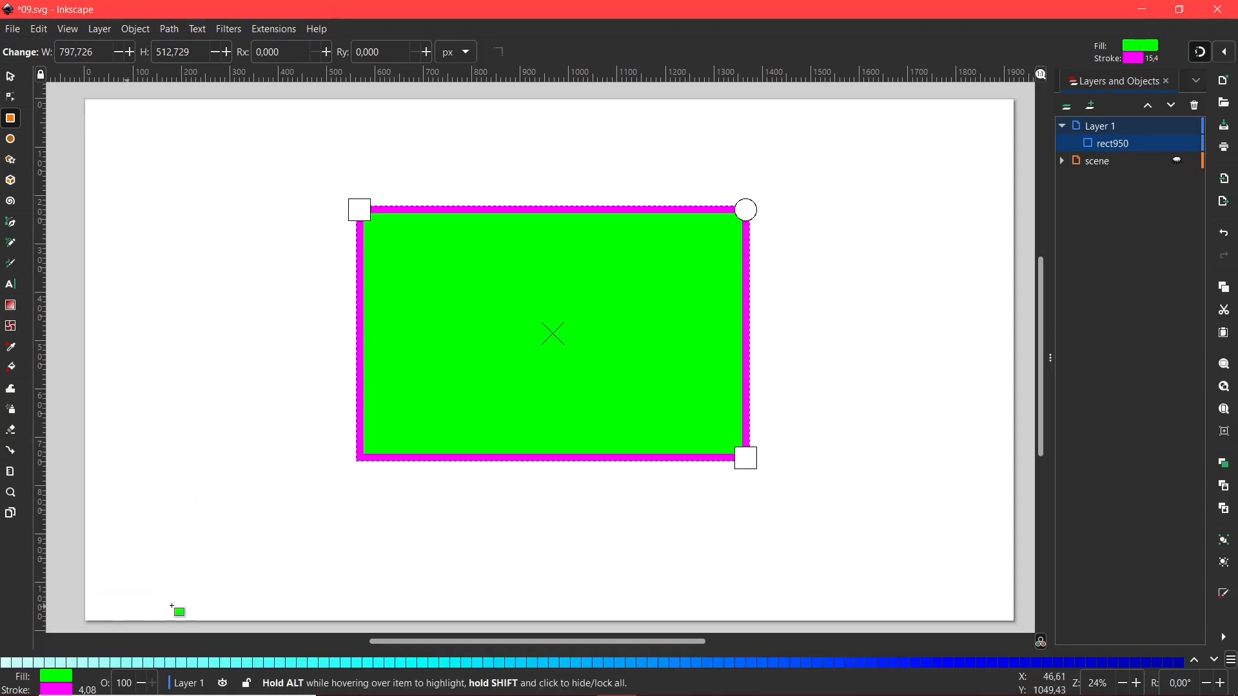
{"action": "left_click", "coordinate": [1232, 661]}
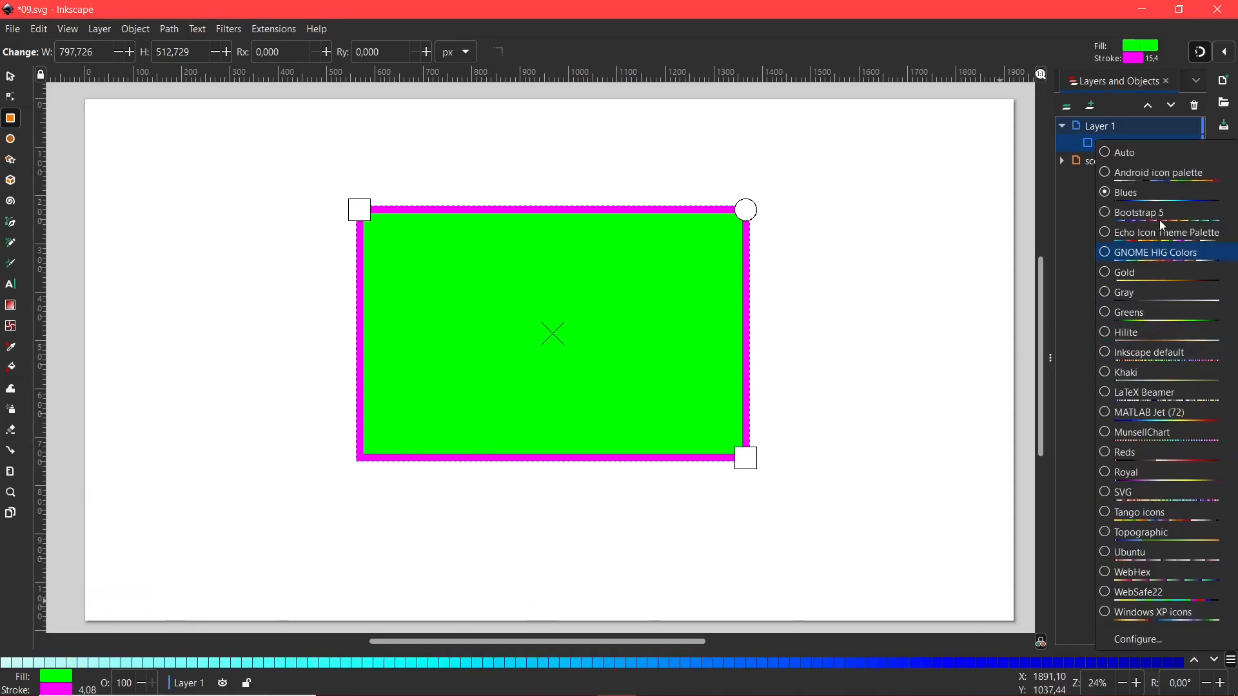
{"action": "left_click", "coordinate": [1113, 211]}
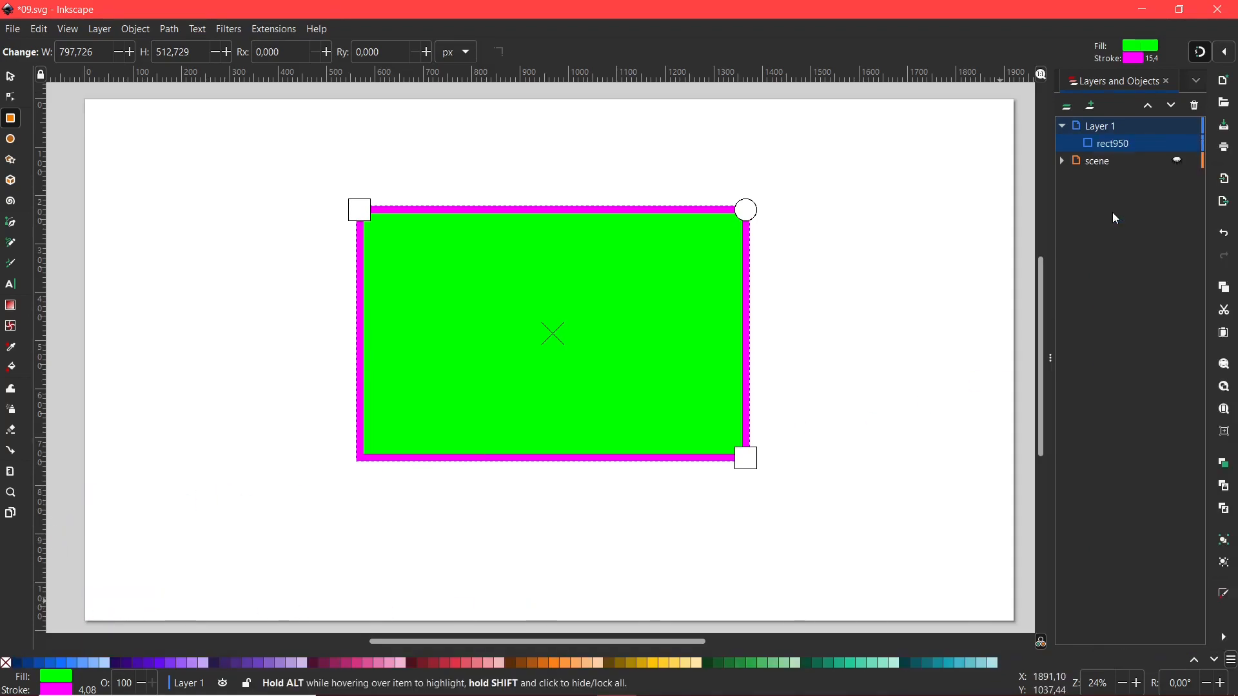
{"action": "left_click", "coordinate": [1232, 662]}
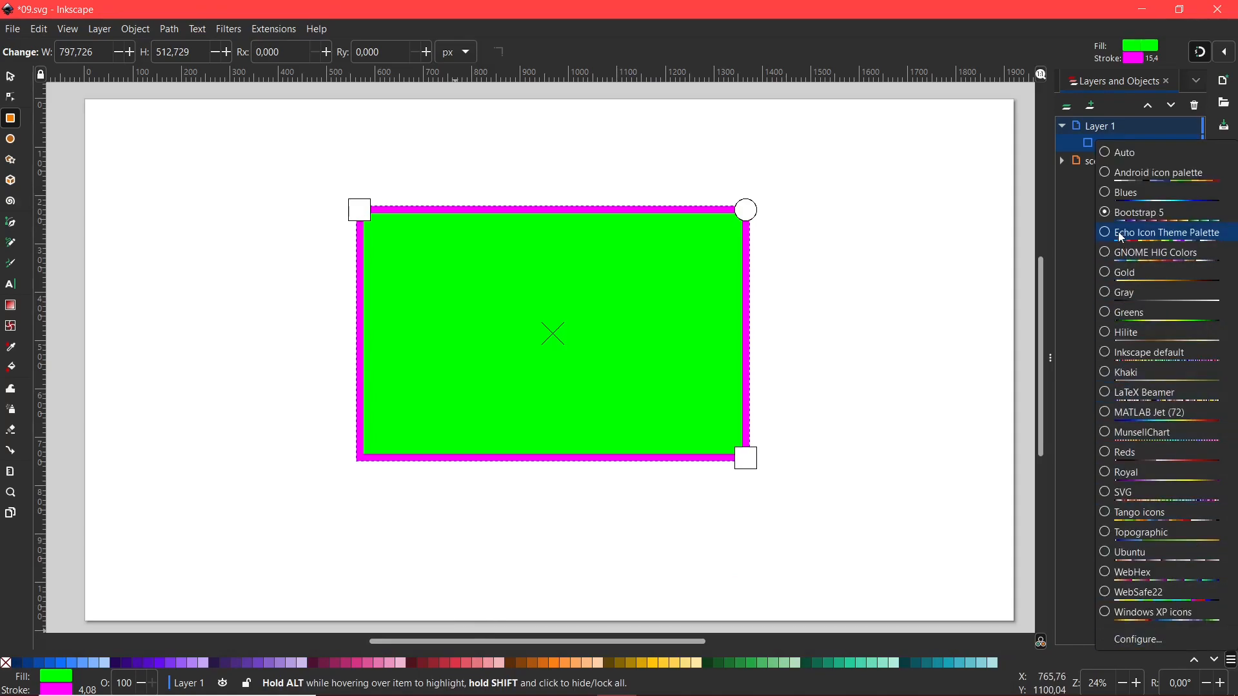
{"action": "left_click", "coordinate": [1120, 253]}
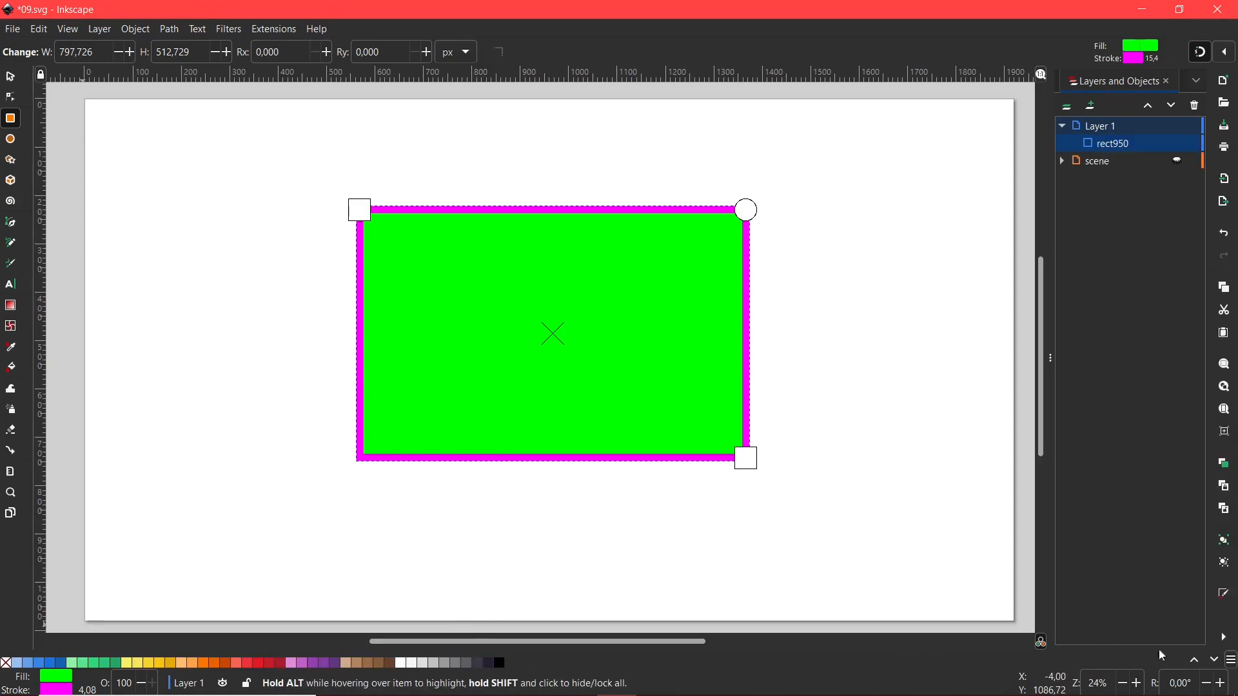
{"action": "left_click", "coordinate": [1232, 661]}
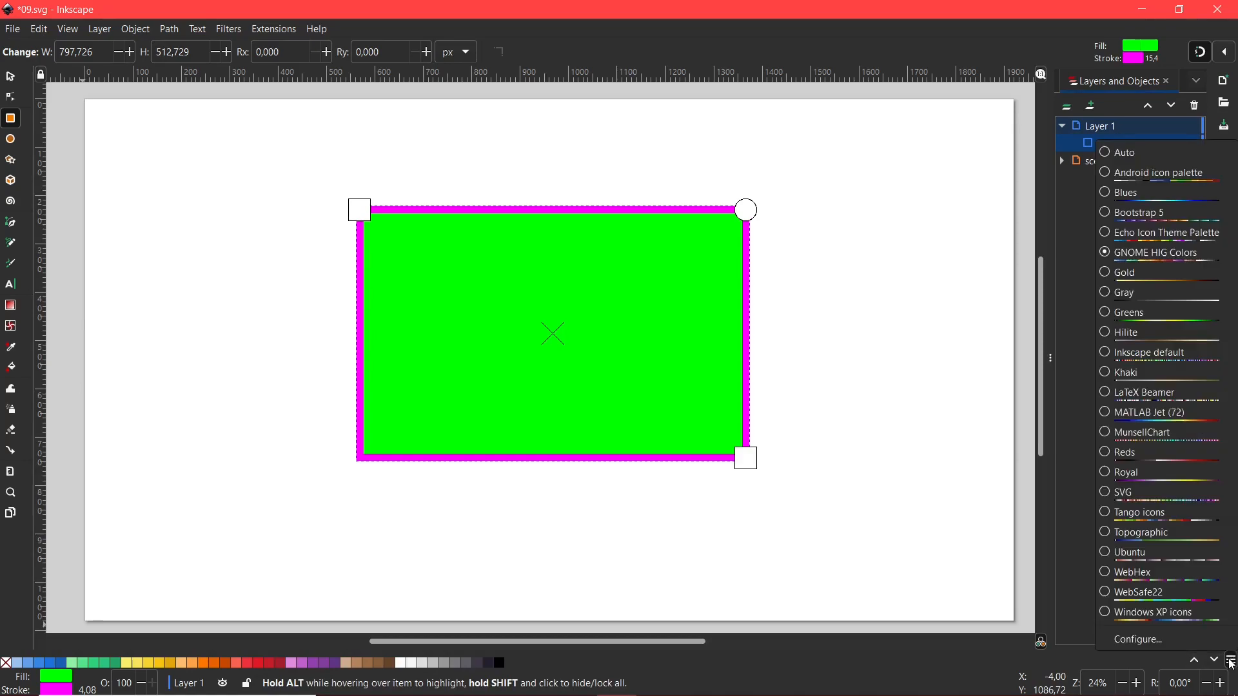
{"action": "left_click", "coordinate": [1121, 418]}
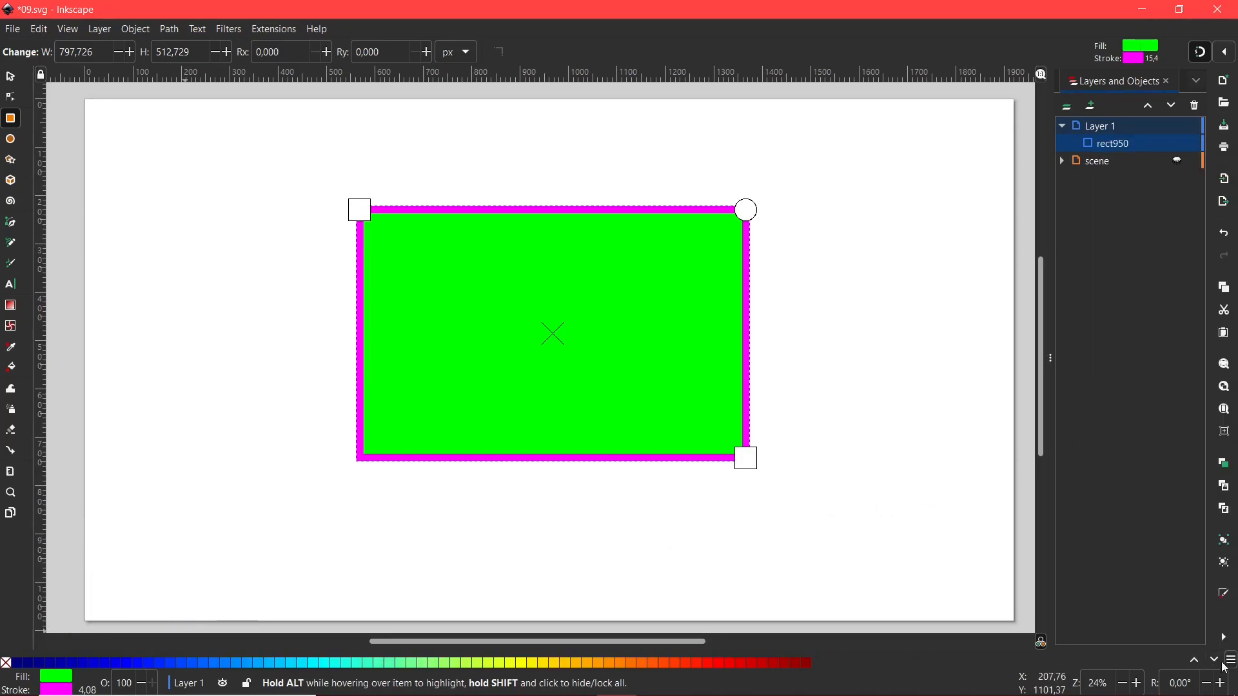
{"action": "left_click", "coordinate": [1232, 661]}
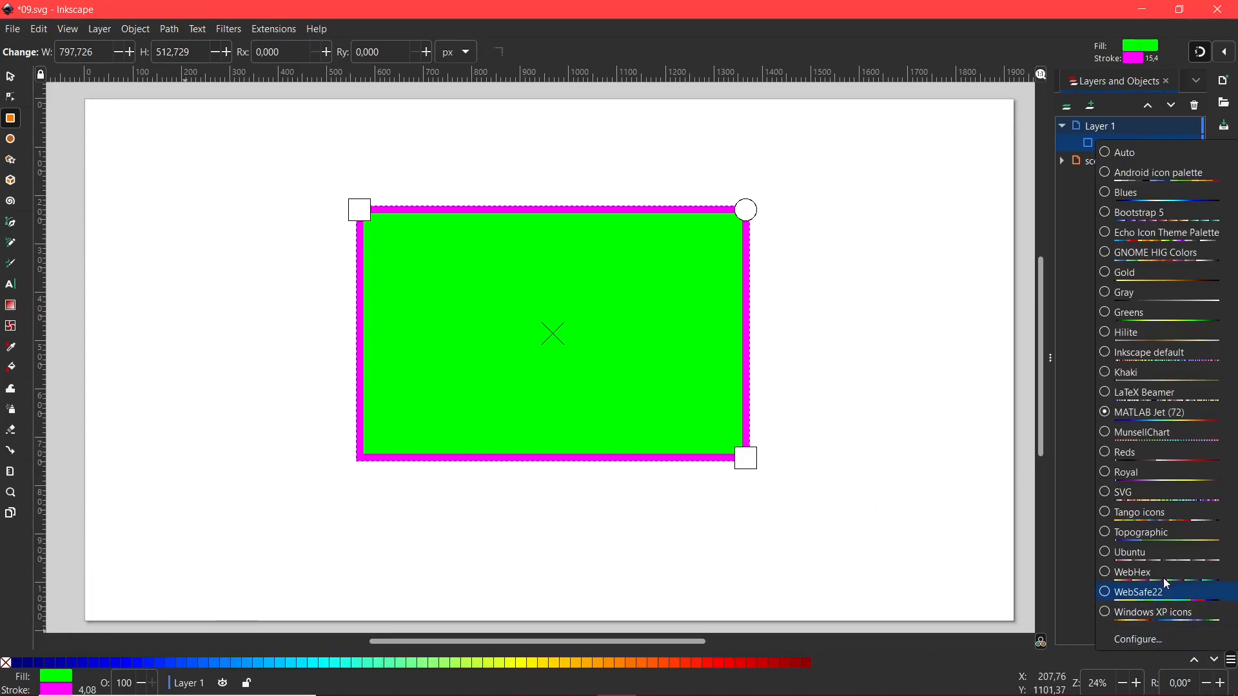
{"action": "left_click", "coordinate": [1155, 483]}
Switch the colour palette back to Inkscape default
{"action": "left_click", "coordinate": [1231, 661]}
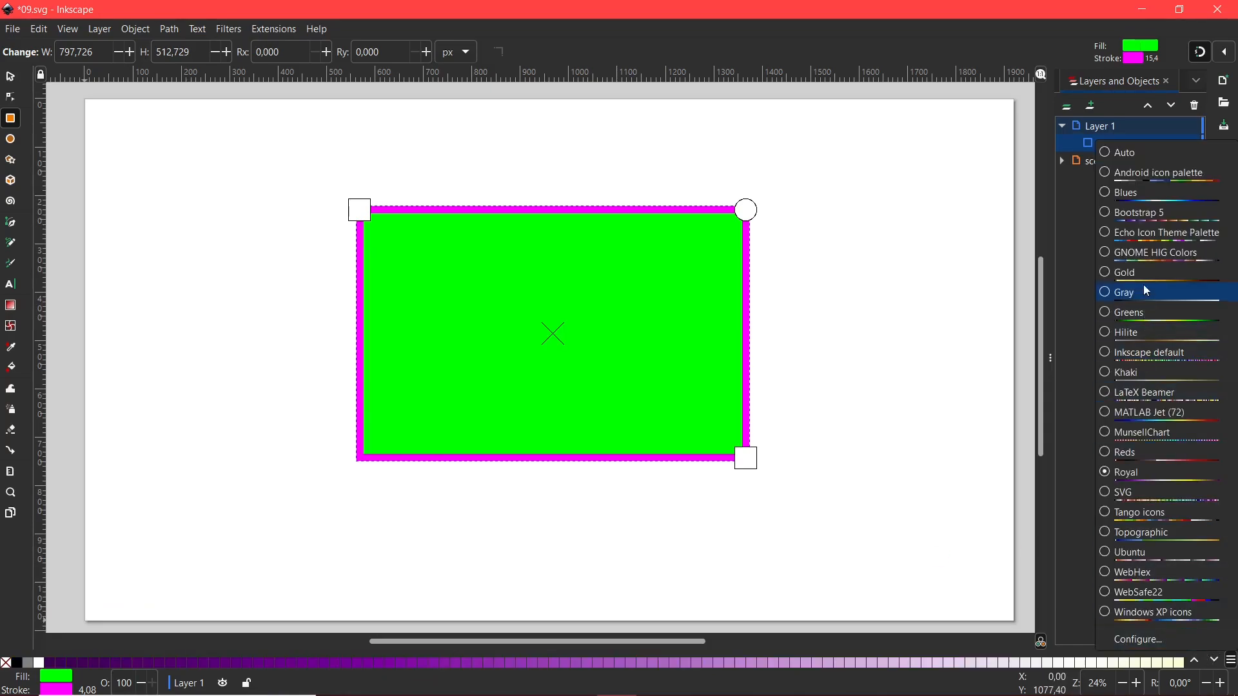
{"action": "left_click", "coordinate": [1143, 617]}
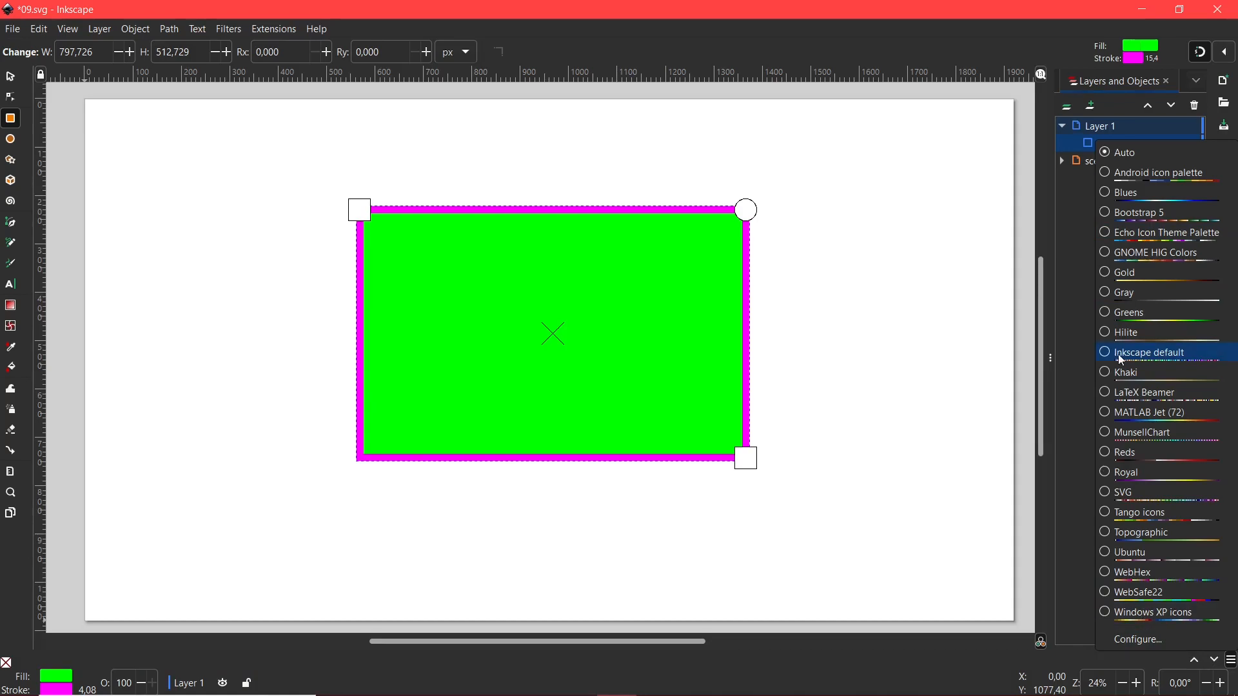
{"action": "left_click", "coordinate": [1145, 359]}
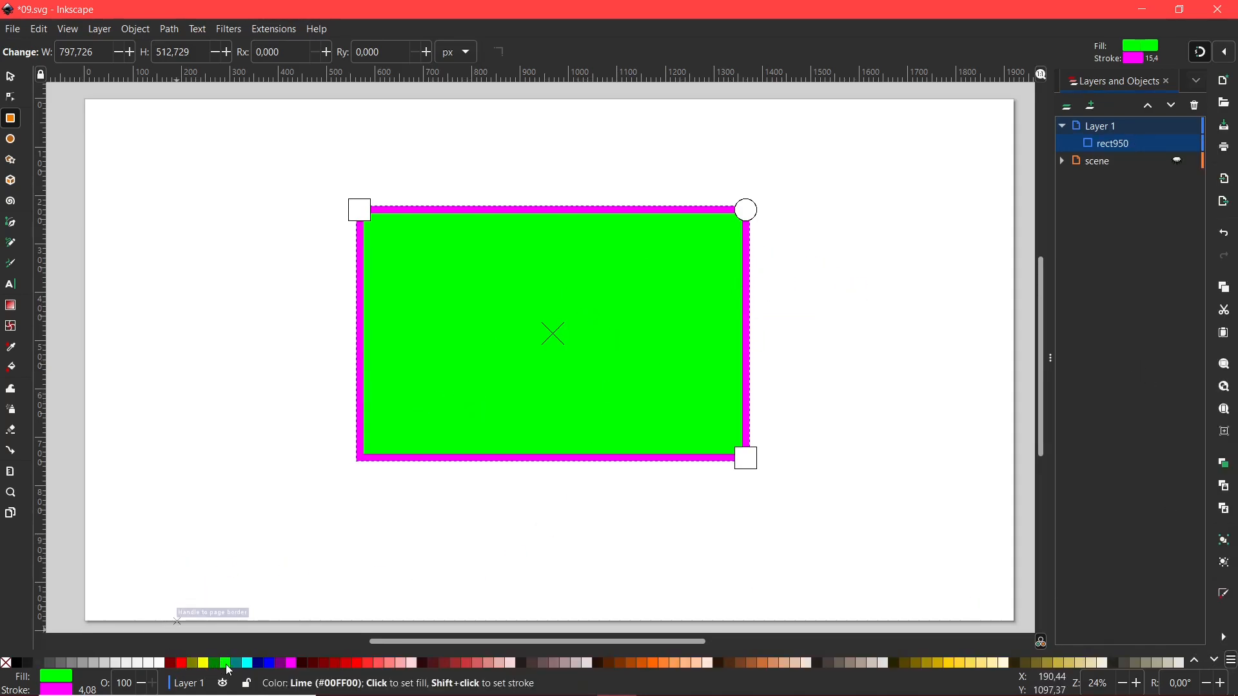
Try aqua, blue, fuchsia, red and orange palette colours as the rectangle's fill, and return it to Lime (#00FF00)
{"action": "left_click", "coordinate": [247, 663]}
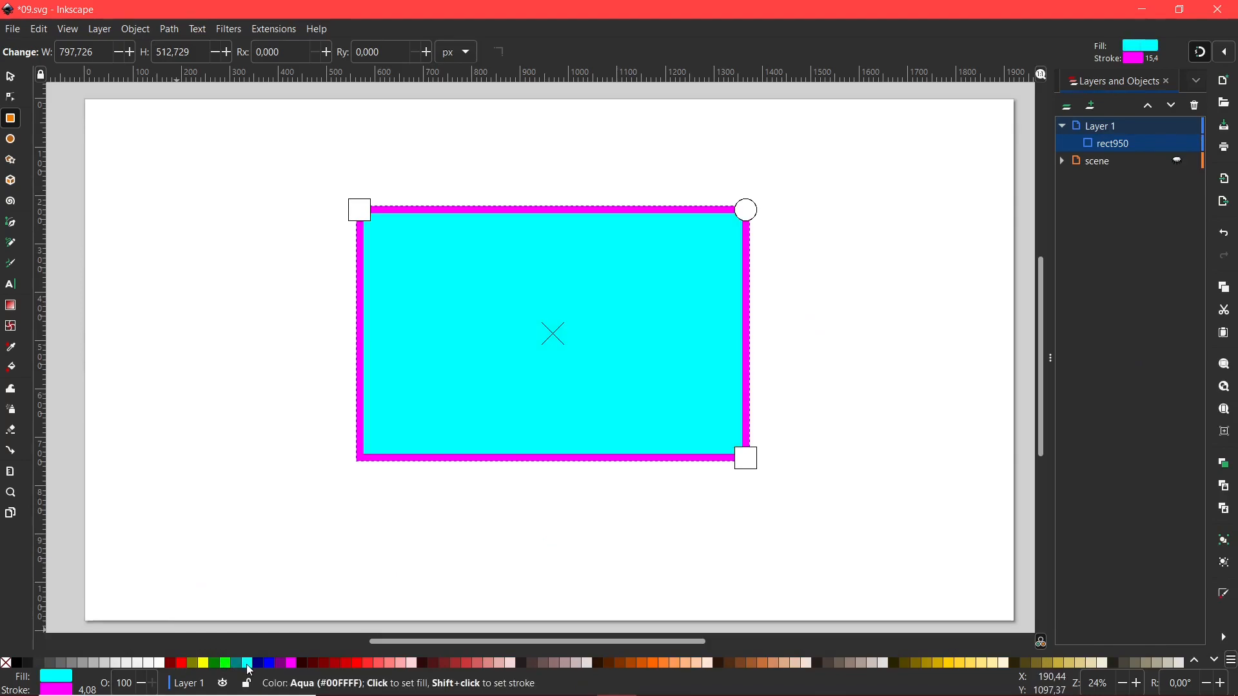
{"action": "left_click", "coordinate": [274, 665]}
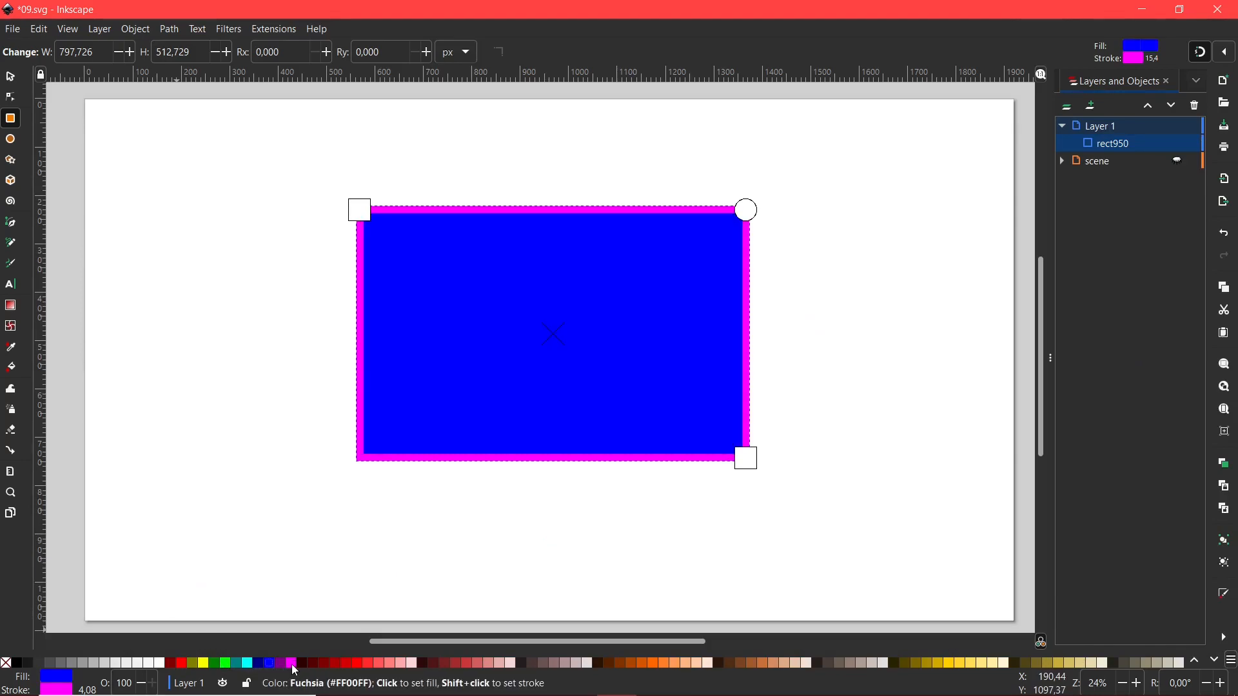
{"action": "left_click", "coordinate": [294, 665]}
{"action": "left_click", "coordinate": [369, 663]}
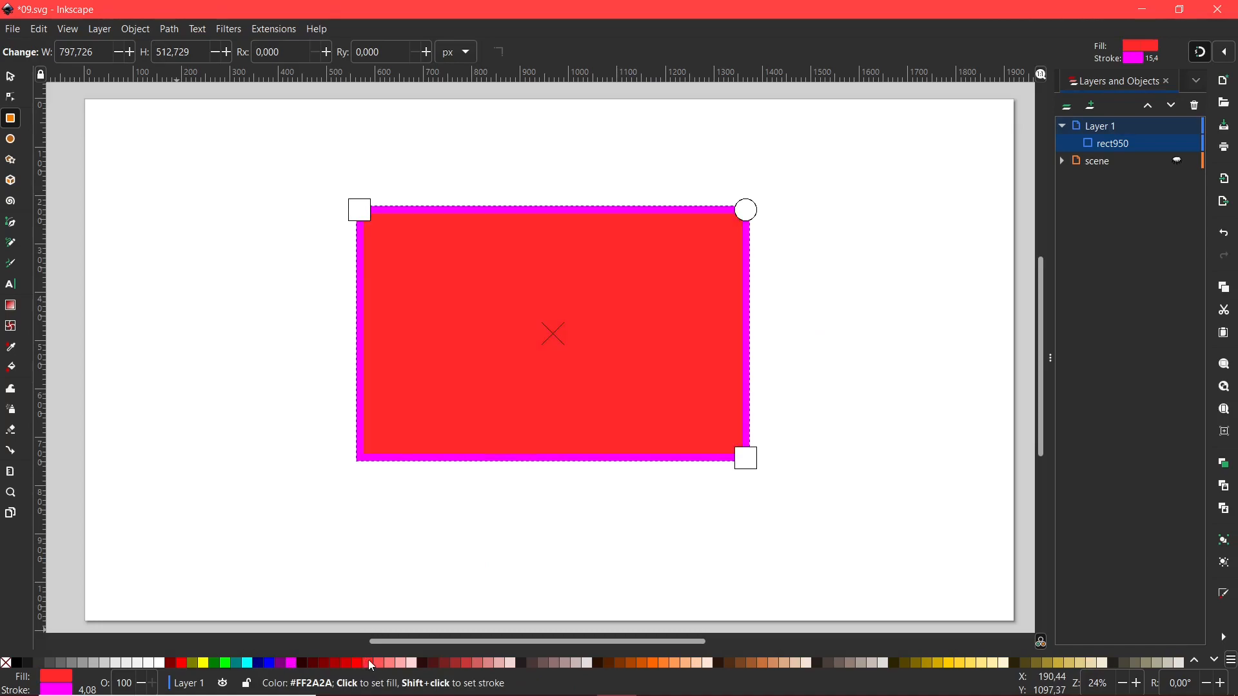
{"action": "left_click", "coordinate": [471, 662]}
{"action": "left_click", "coordinate": [682, 664]}
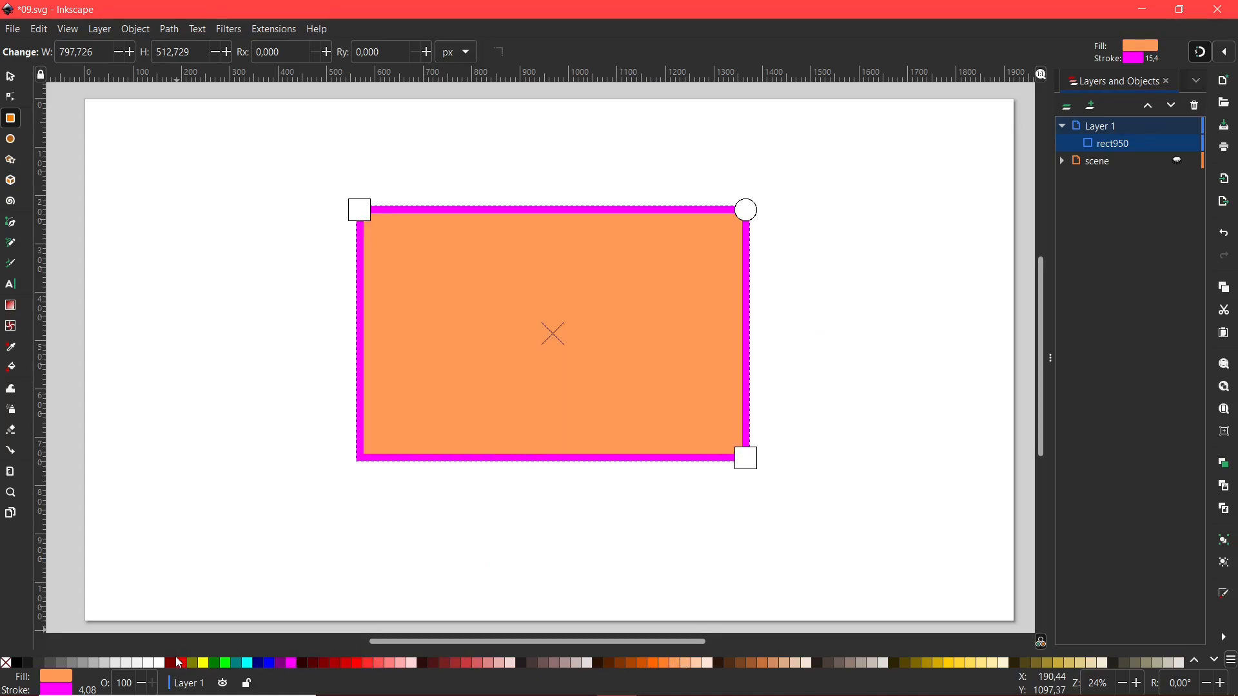
{"action": "left_click", "coordinate": [225, 663]}
{"action": "left_click_drag", "start_coordinate": [225, 663], "coordinate": [684, 147]}
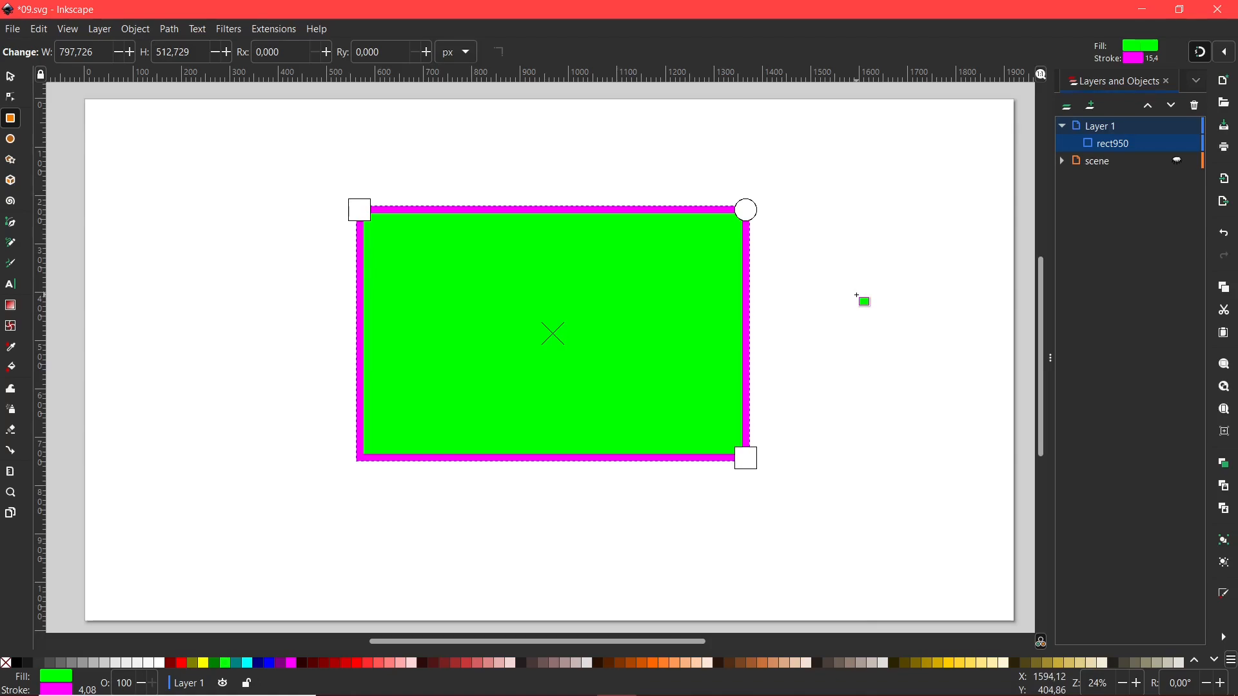
Adjust the rectangle's flat fill colour in Fill and Stroke to hue 110, RGBA 2cff00ff
{"action": "key", "text": "ctrl+shift+f"}
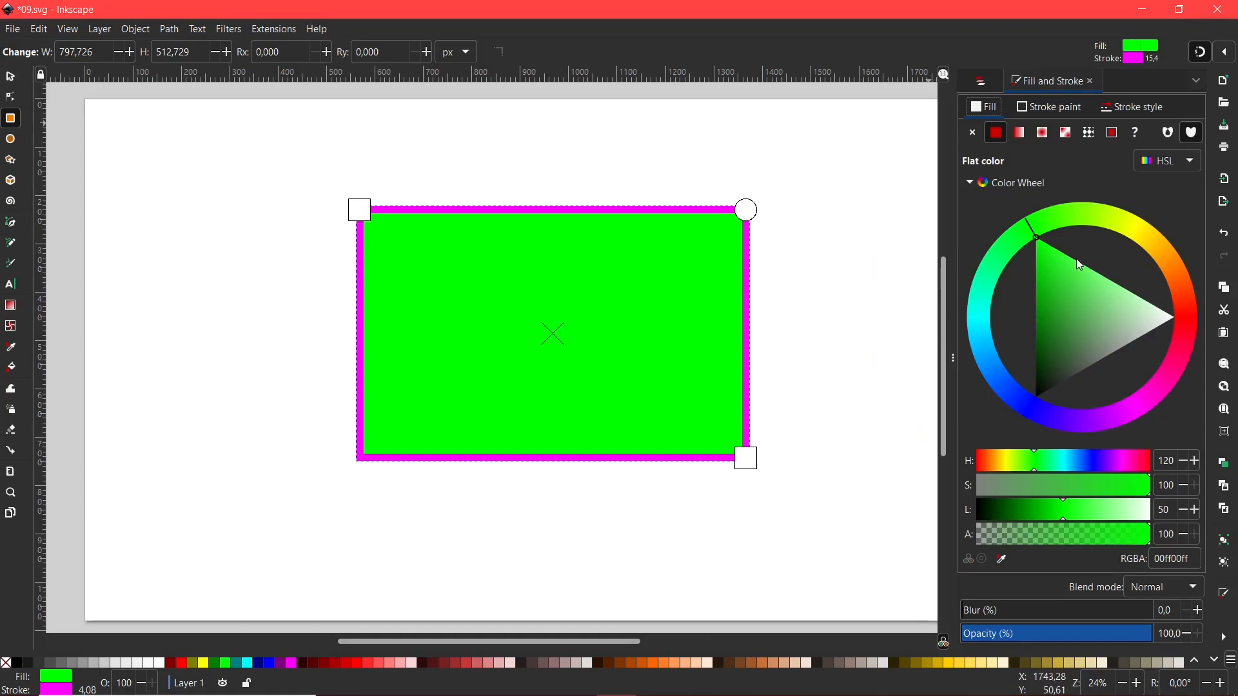
{"action": "mouse_move", "coordinate": [1036, 240]}
{"action": "left_mouse_down"}
{"action": "mouse_move", "coordinate": [1073, 222]}
{"action": "mouse_move", "coordinate": [1130, 223]}
{"action": "mouse_move", "coordinate": [1154, 253]}
{"action": "mouse_move", "coordinate": [1066, 207]}
{"action": "mouse_move", "coordinate": [1018, 240]}
{"action": "mouse_move", "coordinate": [993, 326]}
{"action": "mouse_move", "coordinate": [1031, 229]}
{"action": "mouse_move", "coordinate": [1192, 249]}
{"action": "mouse_move", "coordinate": [1171, 273]}
{"action": "mouse_move", "coordinate": [1129, 287]}
{"action": "left_mouse_up"}
{"action": "mouse_move", "coordinate": [1139, 235]}
{"action": "left_mouse_down"}
{"action": "mouse_move", "coordinate": [993, 234]}
{"action": "mouse_move", "coordinate": [1111, 239]}
{"action": "mouse_move", "coordinate": [1129, 254]}
{"action": "left_mouse_up"}
{"action": "left_click", "coordinate": [1092, 285]}
{"action": "mouse_move", "coordinate": [1033, 322]}
{"action": "left_mouse_down"}
{"action": "mouse_move", "coordinate": [1003, 312]}
{"action": "mouse_move", "coordinate": [1128, 260]}
{"action": "mouse_move", "coordinate": [1131, 280]}
{"action": "mouse_move", "coordinate": [1132, 261]}
{"action": "mouse_move", "coordinate": [1097, 360]}
{"action": "mouse_move", "coordinate": [1120, 401]}
{"action": "mouse_move", "coordinate": [1113, 328]}
{"action": "mouse_move", "coordinate": [1097, 318]}
{"action": "mouse_move", "coordinate": [1089, 273]}
{"action": "mouse_move", "coordinate": [1108, 273]}
{"action": "left_mouse_up"}
{"action": "mouse_move", "coordinate": [1149, 229]}
{"action": "left_mouse_down"}
{"action": "mouse_move", "coordinate": [1108, 227]}
{"action": "mouse_move", "coordinate": [1061, 272]}
{"action": "mouse_move", "coordinate": [1081, 210]}
{"action": "left_mouse_up"}
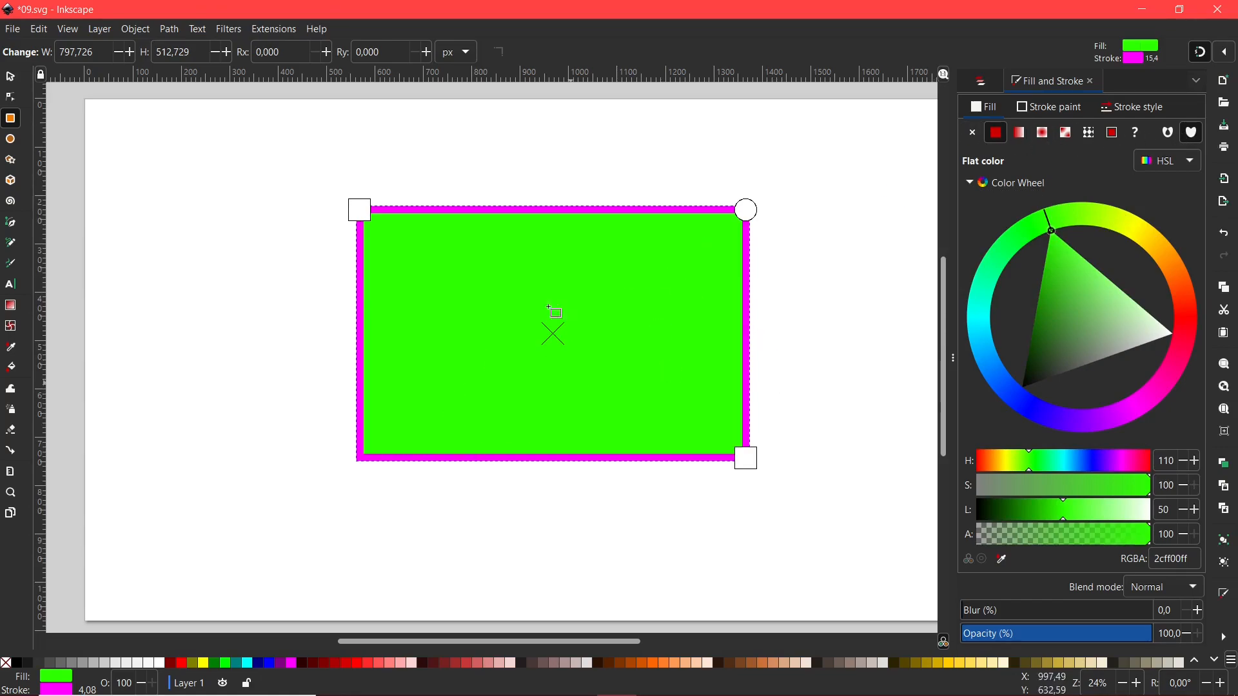
Try no paint, linear gradient, radial gradient, mesh, pattern, swatch and unset paint as the rectangle's fill, and return it to flat colour
{"action": "left_click", "coordinate": [973, 134]}
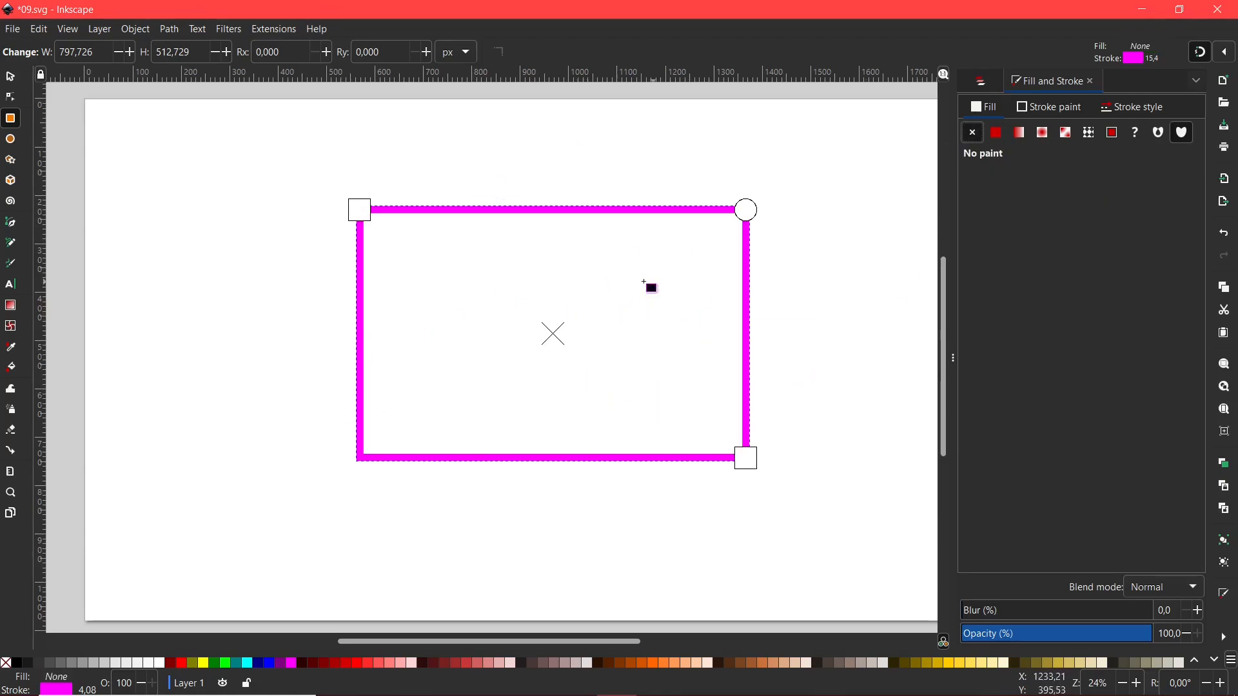
{"action": "left_click", "coordinate": [997, 133]}
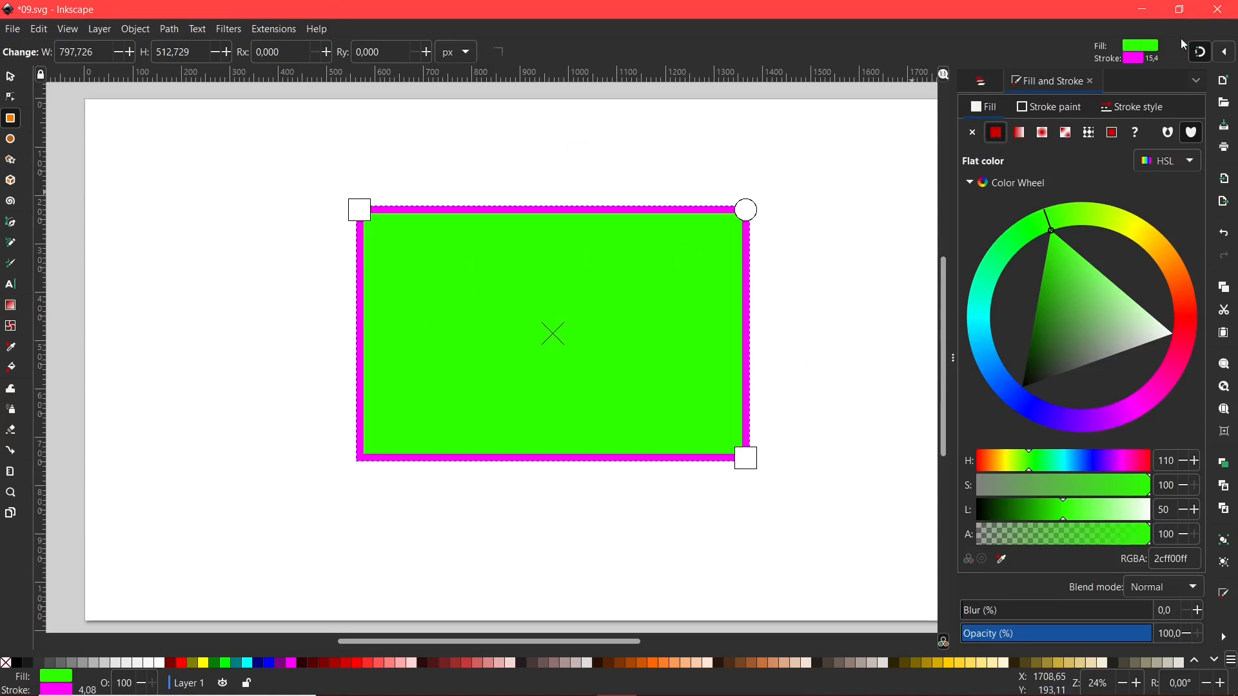
{"action": "left_click", "coordinate": [1020, 135]}
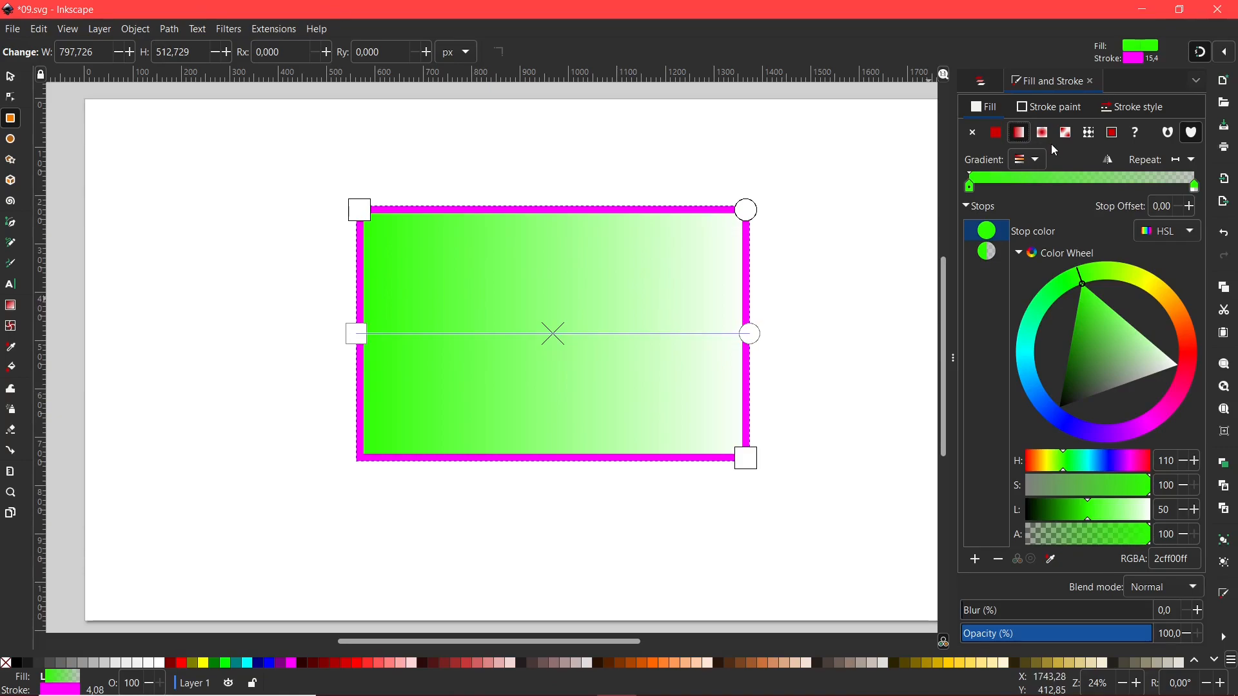
{"action": "left_click", "coordinate": [1044, 133]}
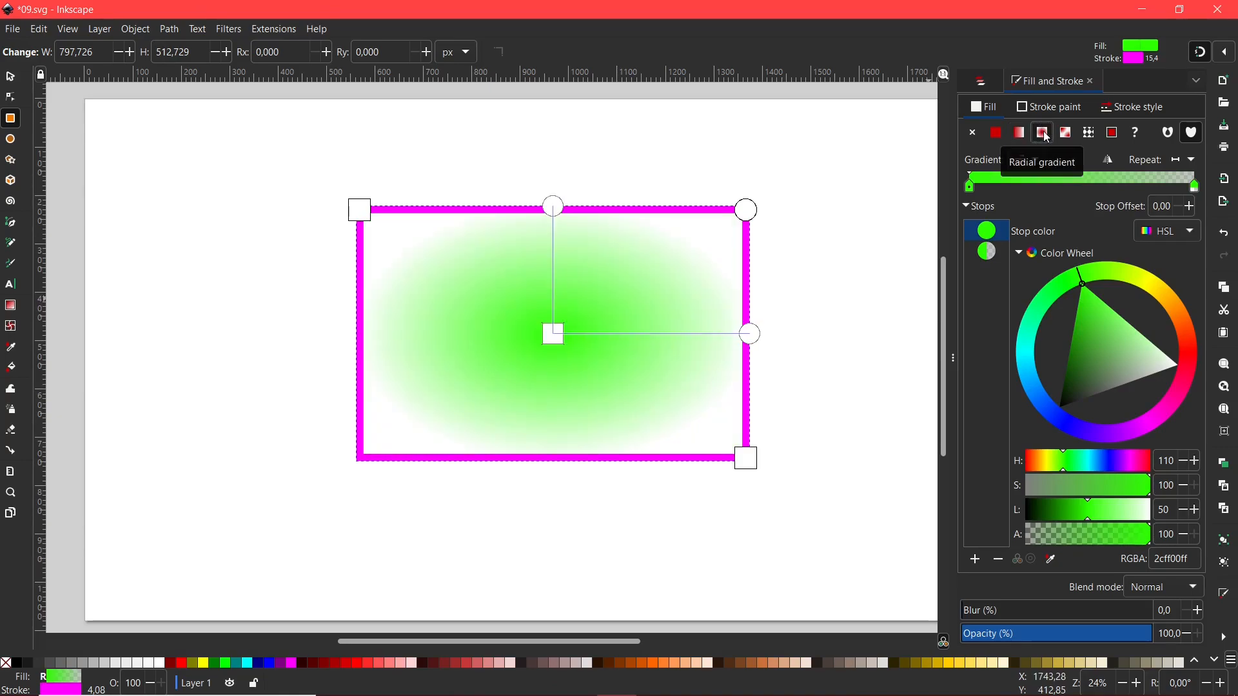
{"action": "left_click", "coordinate": [1071, 134]}
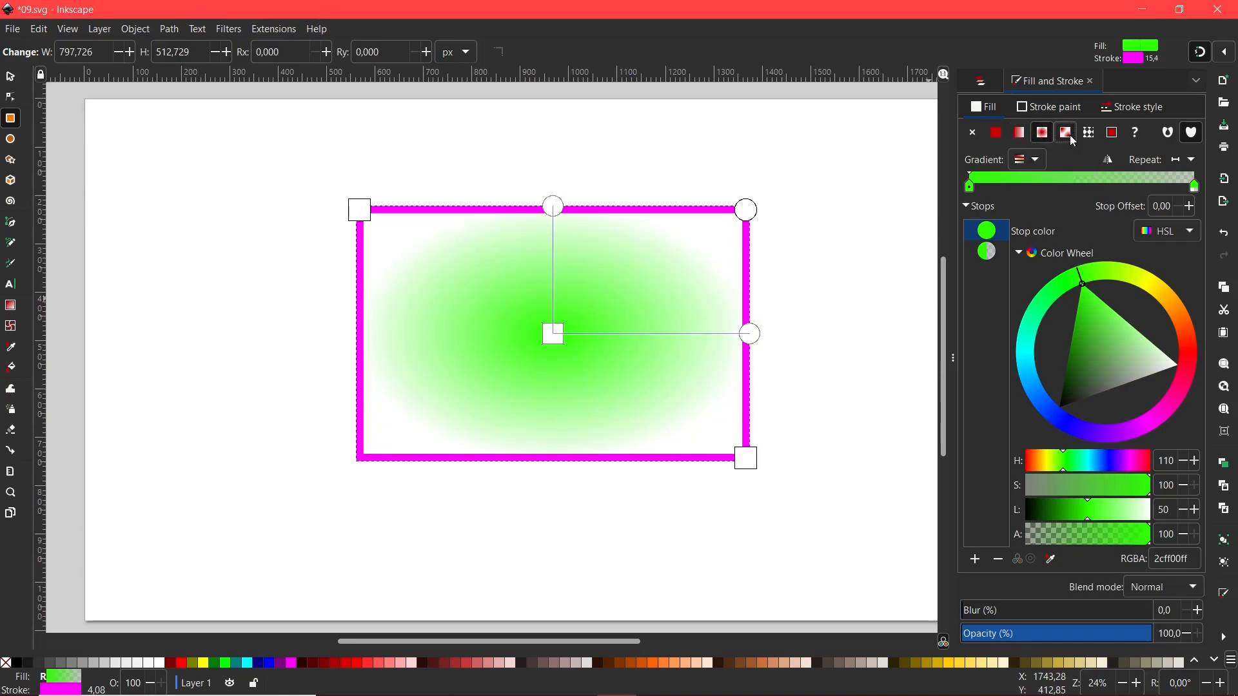
{"action": "left_click", "coordinate": [1089, 133]}
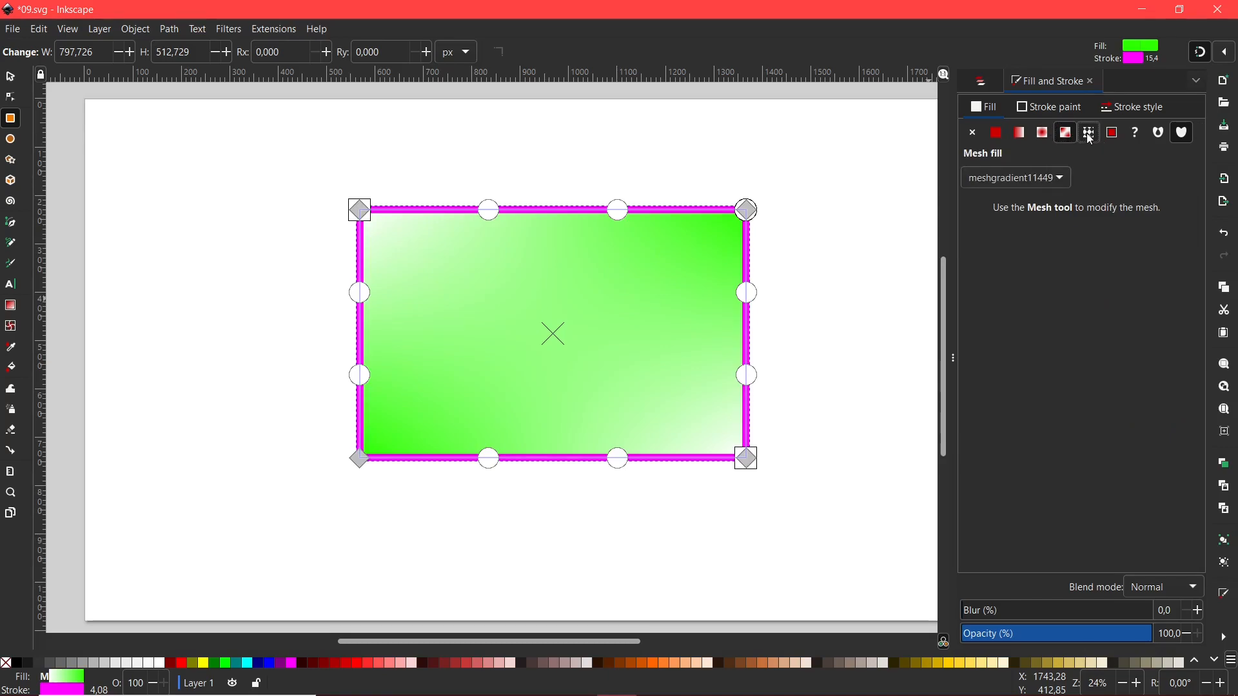
{"action": "left_click", "coordinate": [1114, 133]}
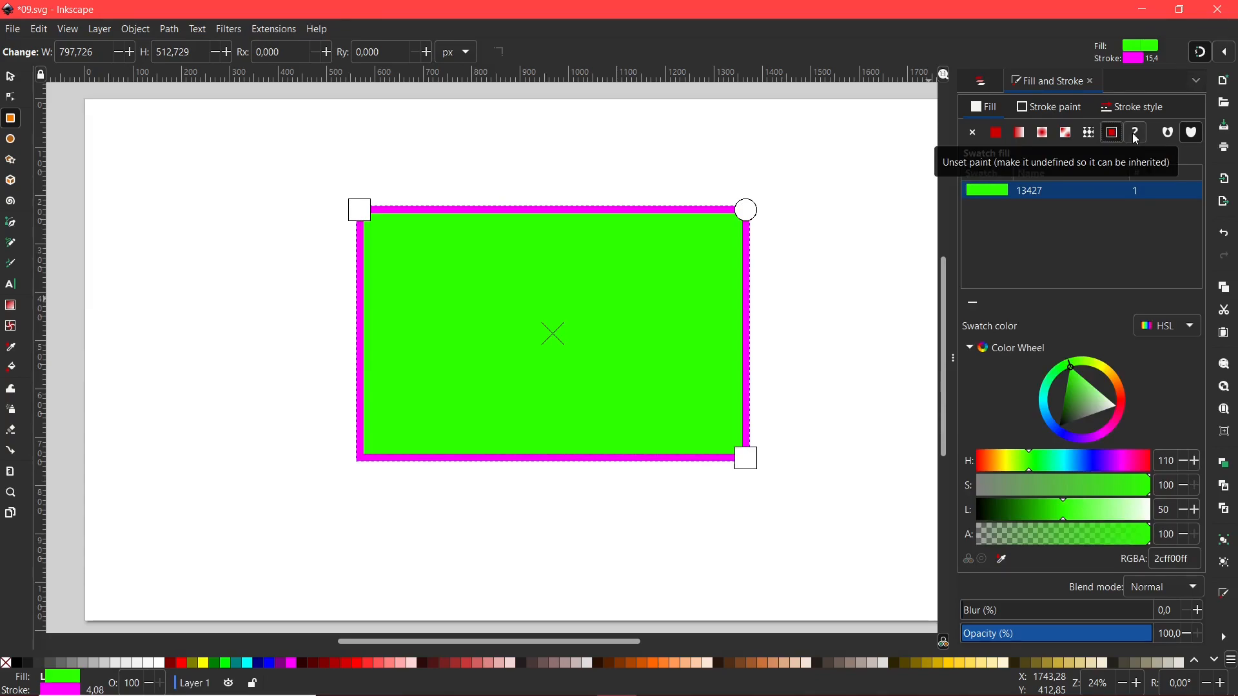
{"action": "left_click", "coordinate": [1134, 134]}
{"action": "left_click", "coordinate": [997, 134]}
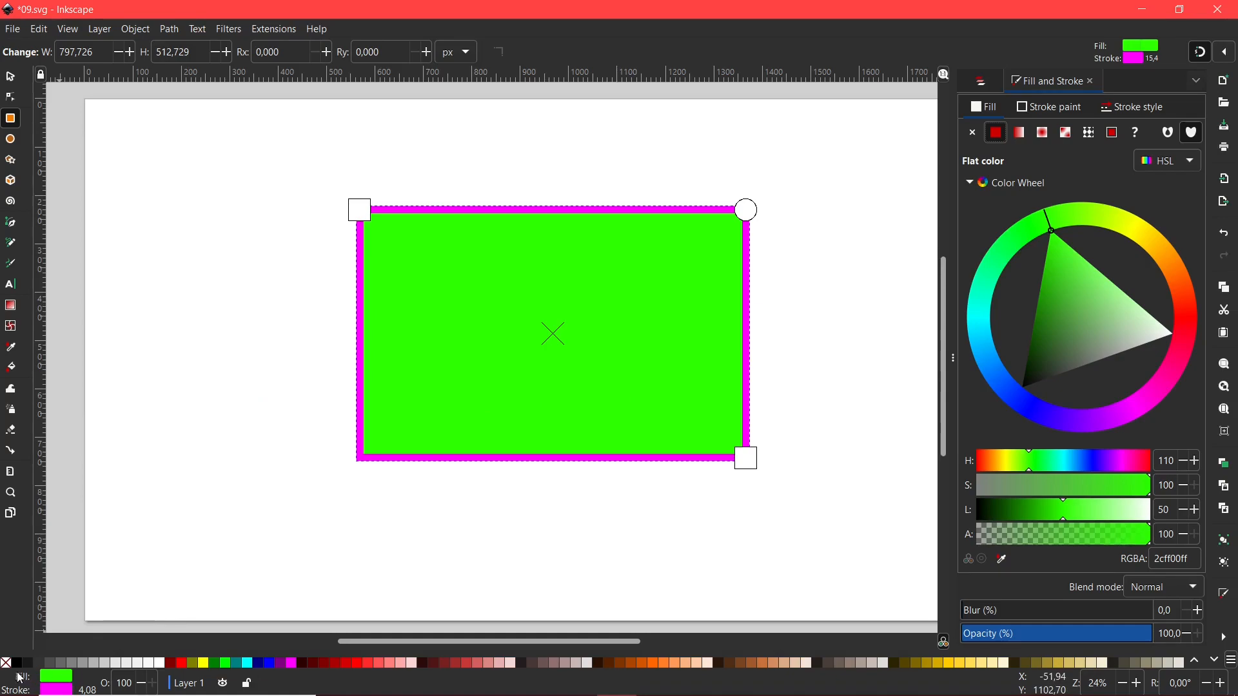
Invert the rectangle's fill colour, and invert it back
{"action": "right_click", "coordinate": [50, 682]}
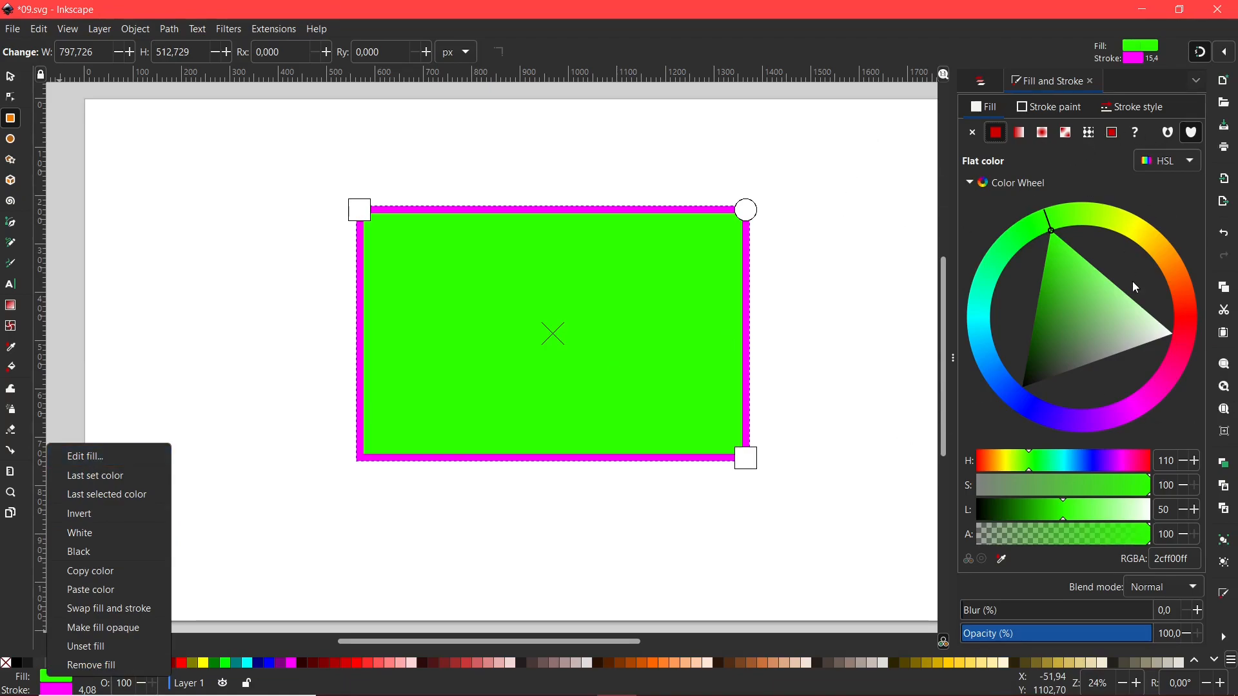
{"action": "left_click", "coordinate": [97, 514]}
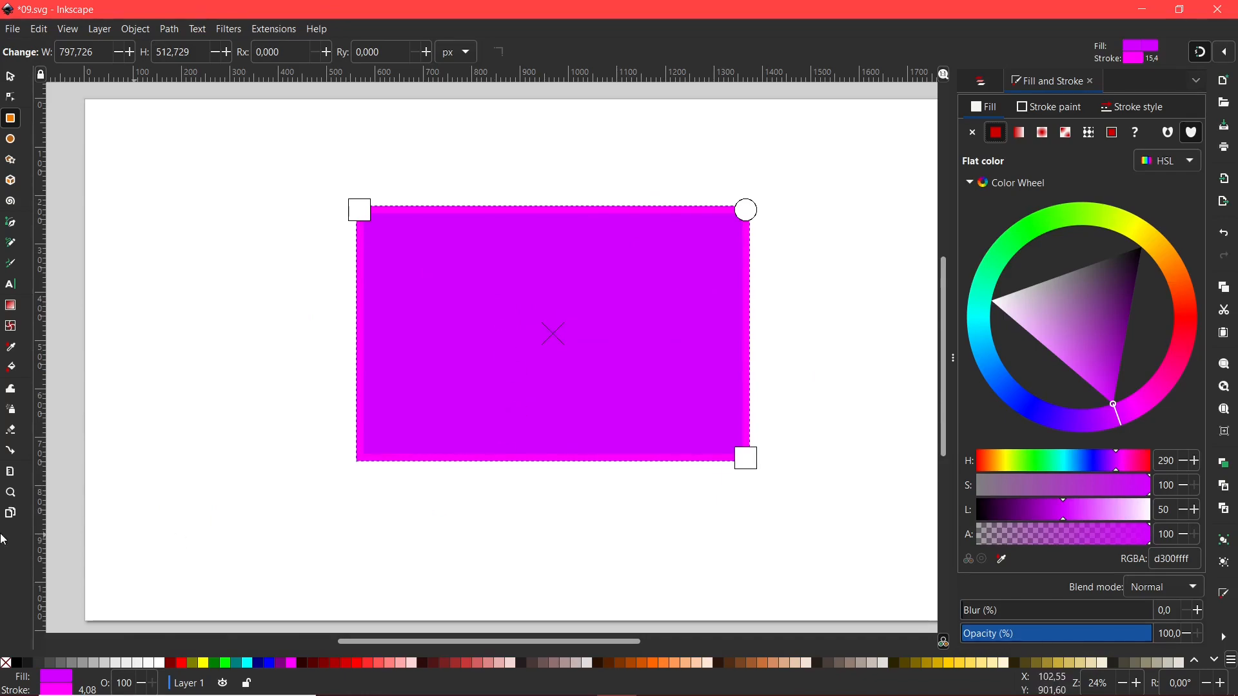
{"action": "right_click", "coordinate": [57, 682]}
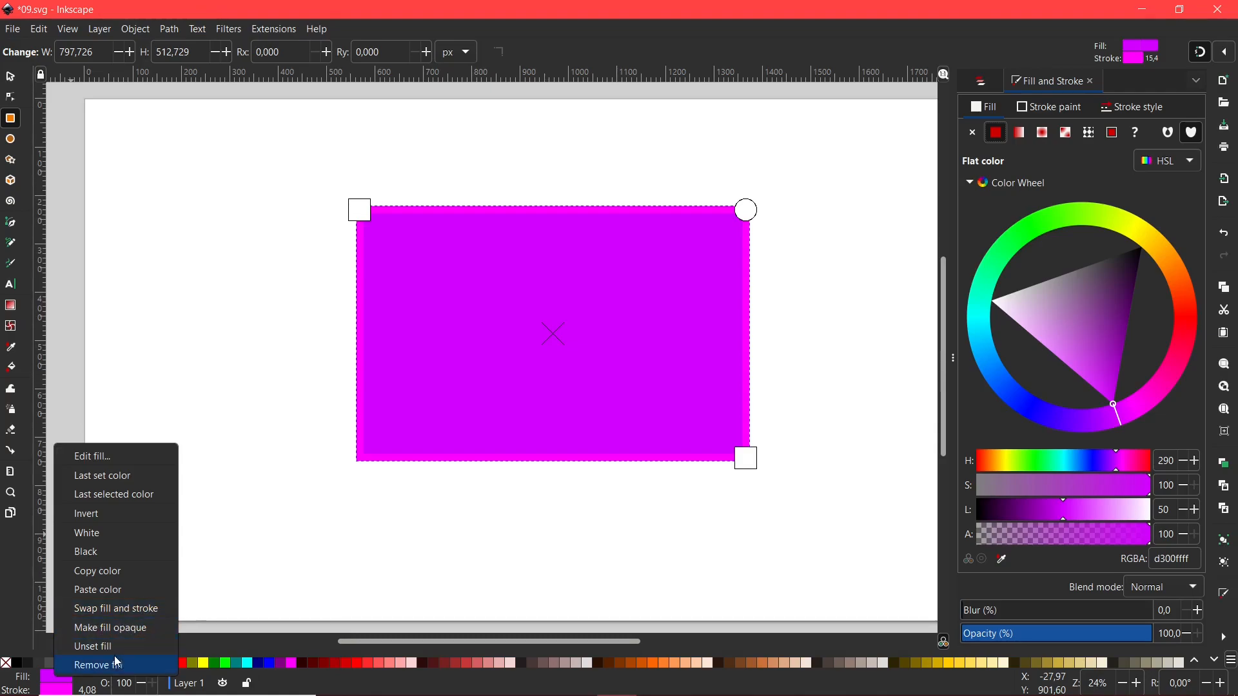
{"action": "left_click", "coordinate": [103, 516]}
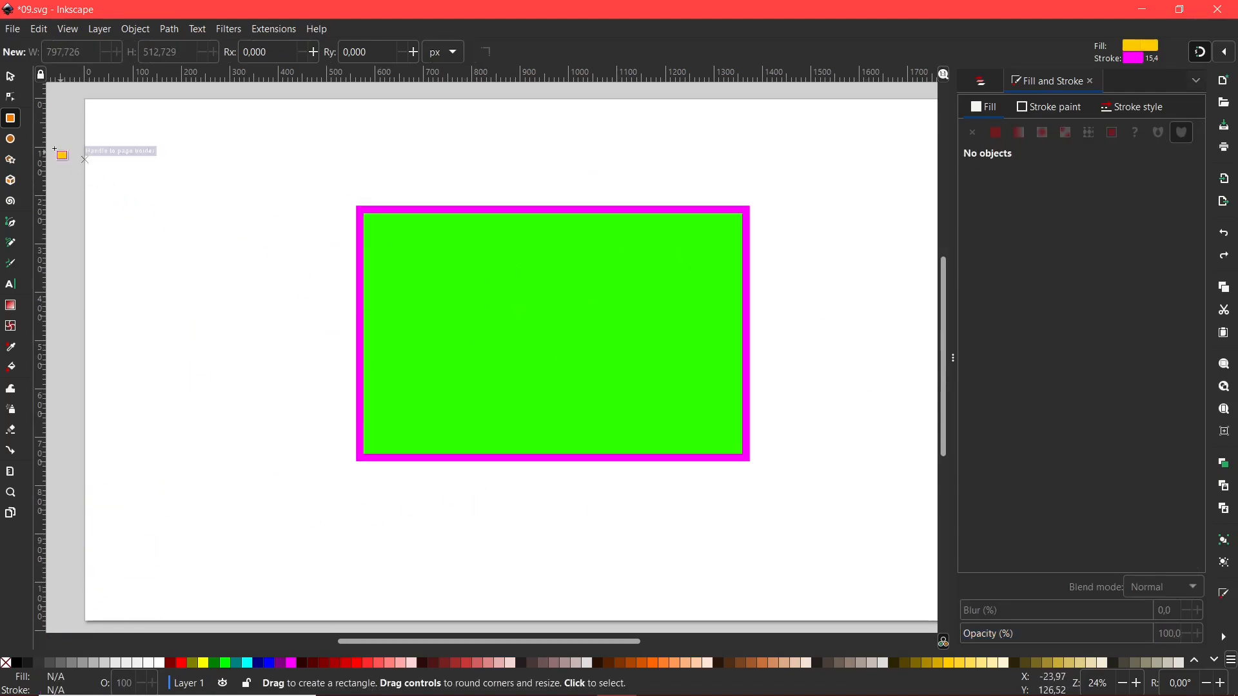
Select the rectangle and adjust its fill hue to 59 (yellow, RGBA fffb00ff) directly from the fill colour indicator
{"action": "left_click", "coordinate": [11, 77]}
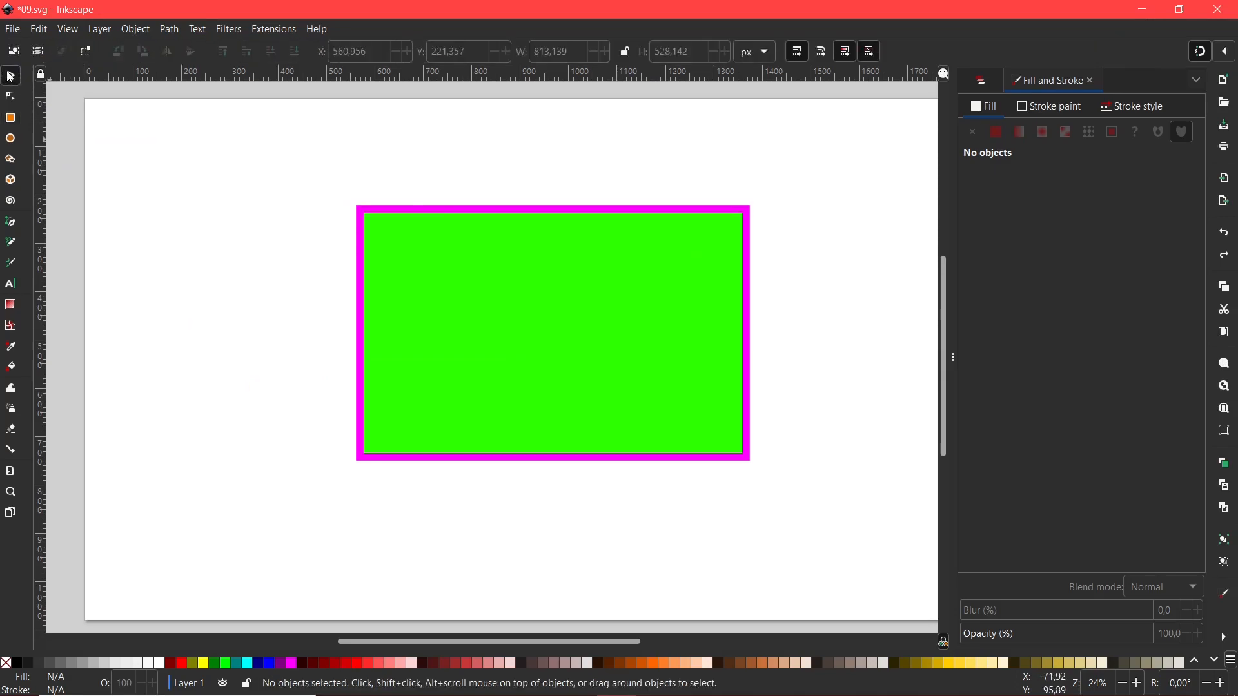
{"action": "left_click", "coordinate": [540, 360]}
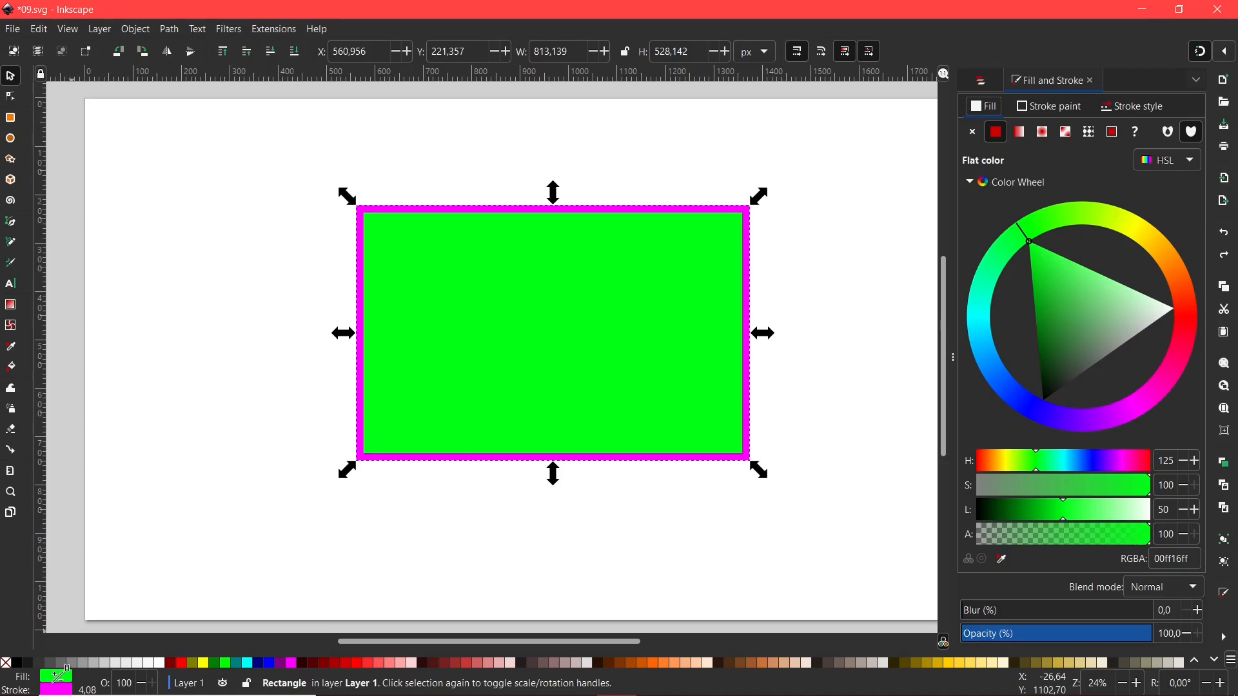
{"action": "left_click_drag", "start_coordinate": [67, 667], "coordinate": [262, 450]}
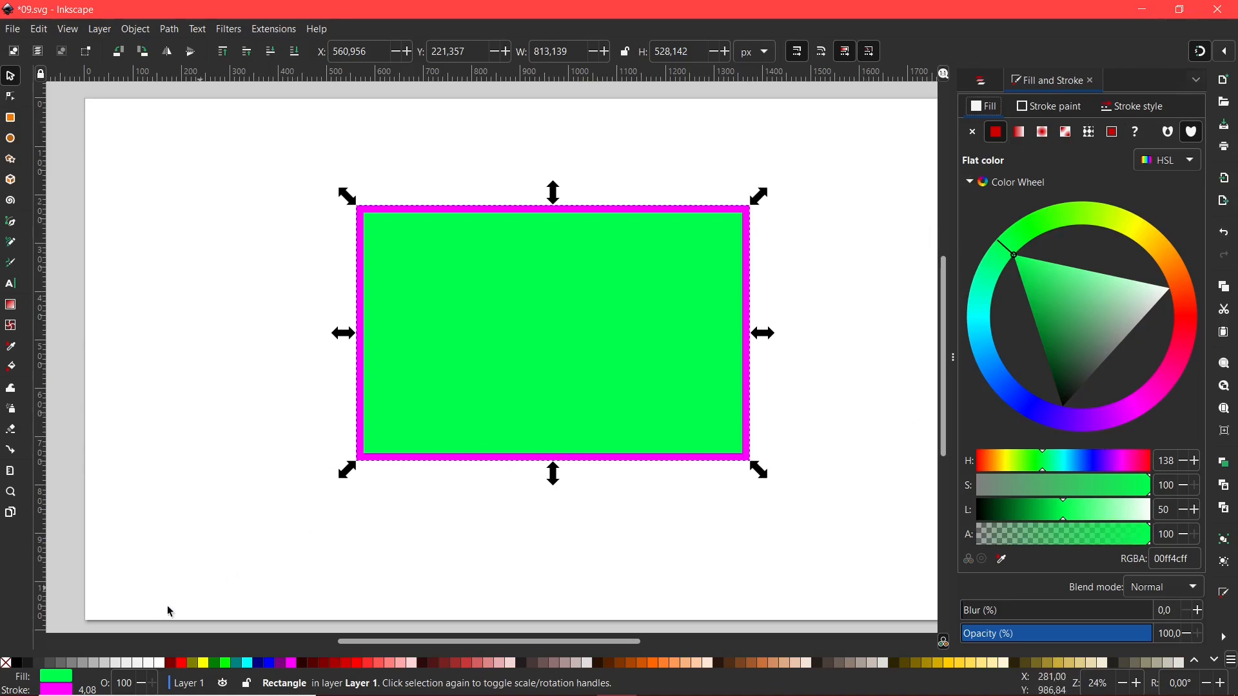
{"action": "left_click_drag", "start_coordinate": [55, 676], "coordinate": [877, 580]}
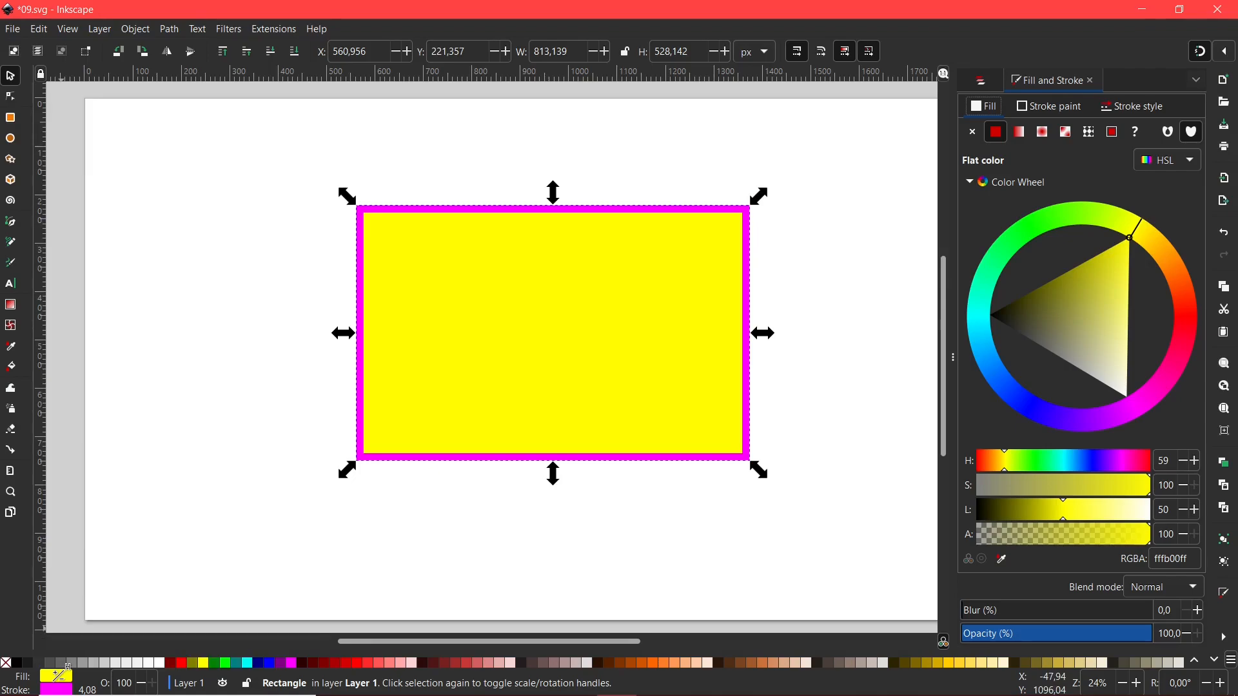
Raise the rectangle's fill lightness to 56 from the fill indicator, and try adjusting its saturation the same way
{"action": "left_click_drag", "start_coordinate": [67, 666], "coordinate": [69, 374]}
{"action": "left_click_drag", "start_coordinate": [157, 370], "coordinate": [238, 459]}
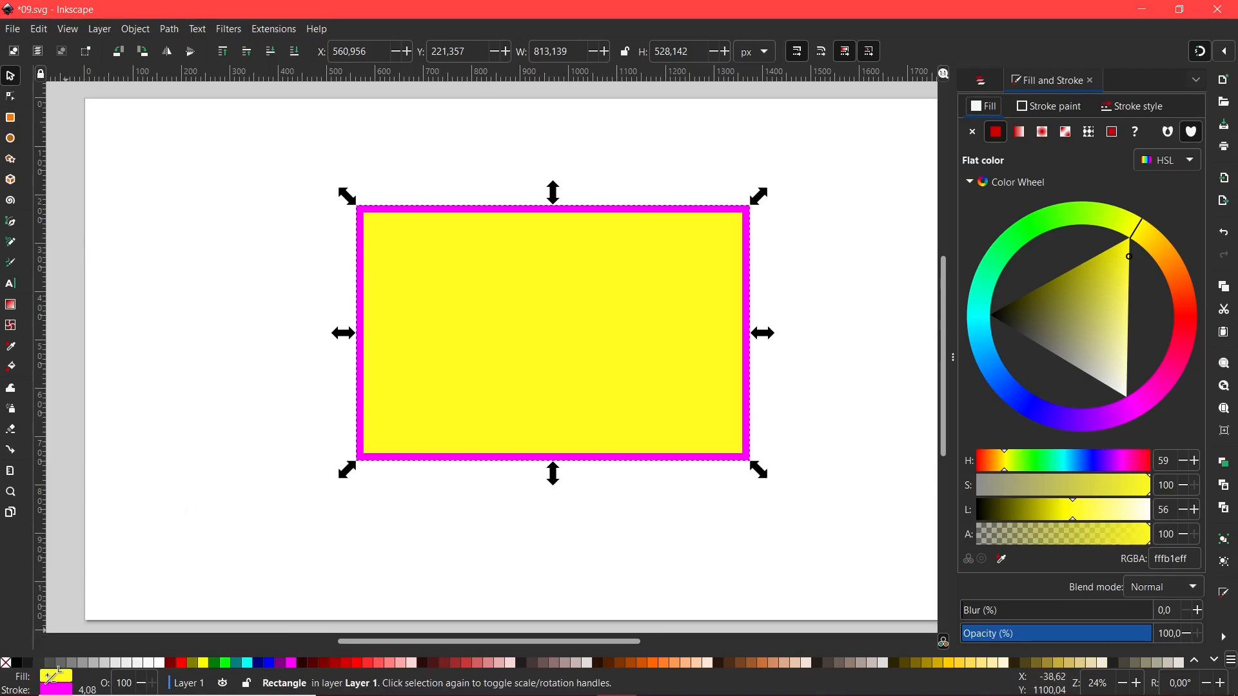
{"action": "left_click_drag", "start_coordinate": [57, 674], "coordinate": [248, 424]}
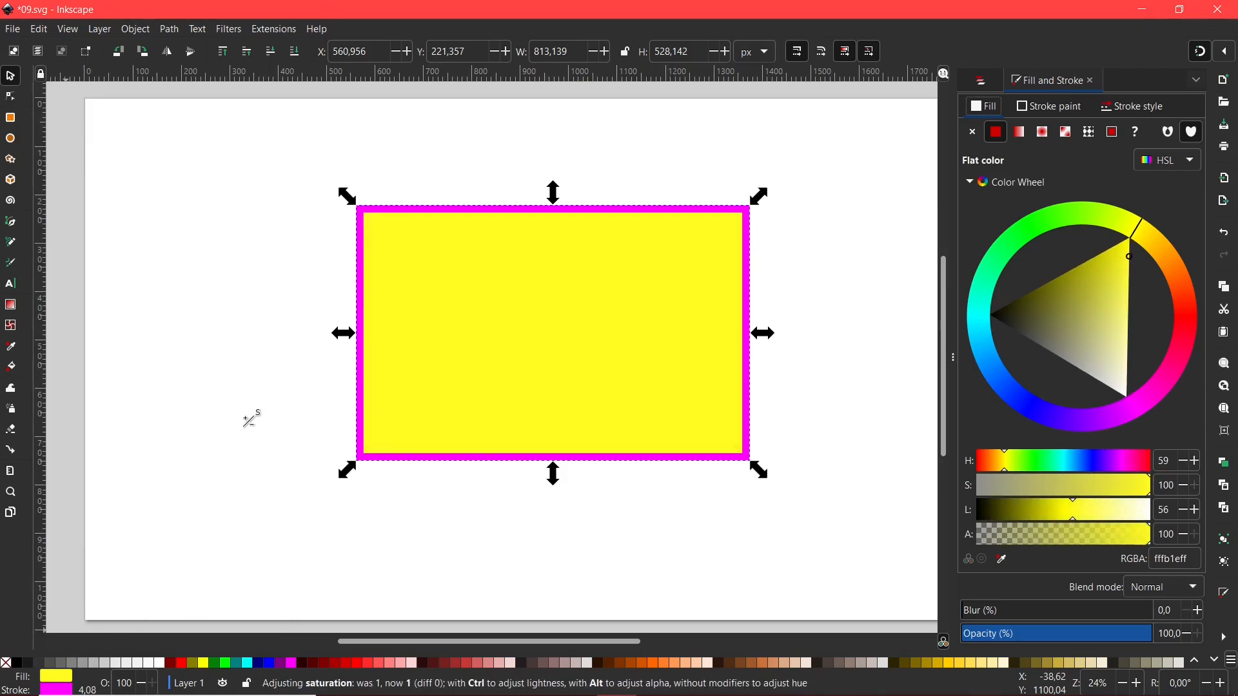
{"action": "left_click_drag", "start_coordinate": [319, 281], "coordinate": [296, 292]}
{"action": "left_click_drag", "start_coordinate": [299, 147], "coordinate": [313, 157]}
{"action": "left_click_drag", "start_coordinate": [278, 495], "coordinate": [282, 689]}
{"action": "left_click_drag", "start_coordinate": [197, 645], "coordinate": [274, 138]}
{"action": "left_click_drag", "start_coordinate": [231, 378], "coordinate": [234, 377]}
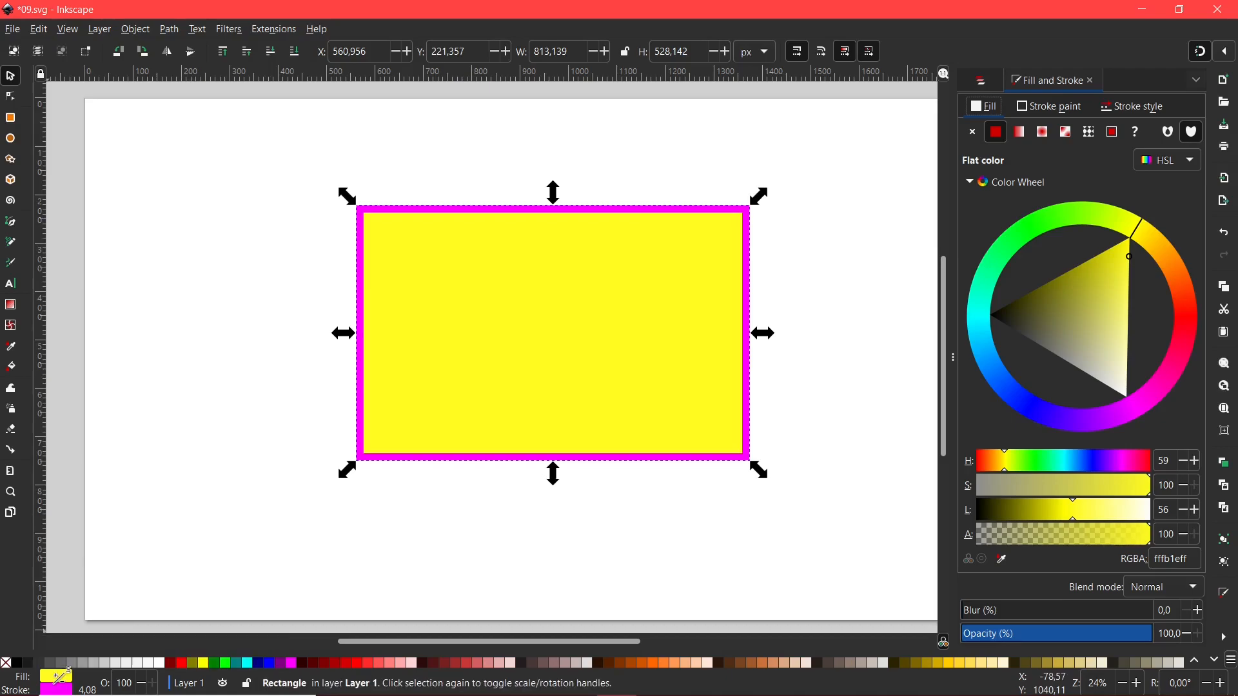
Try lowering the fill's alpha to 68 from the fill indicator, and return it to 100
{"action": "left_click_drag", "start_coordinate": [60, 679], "coordinate": [118, 607]}
{"action": "left_click_drag", "start_coordinate": [283, 265], "coordinate": [801, 346]}
{"action": "mouse_move", "coordinate": [359, 356]}
{"action": "left_mouse_down"}
{"action": "mouse_move", "coordinate": [213, 361]}
{"action": "mouse_move", "coordinate": [750, 362]}
{"action": "mouse_move", "coordinate": [1232, 339]}
{"action": "mouse_move", "coordinate": [748, 345]}
{"action": "mouse_move", "coordinate": [205, 385]}
{"action": "mouse_move", "coordinate": [20, 382]}
{"action": "mouse_move", "coordinate": [945, 379]}
{"action": "mouse_move", "coordinate": [1143, 353]}
{"action": "left_mouse_up"}
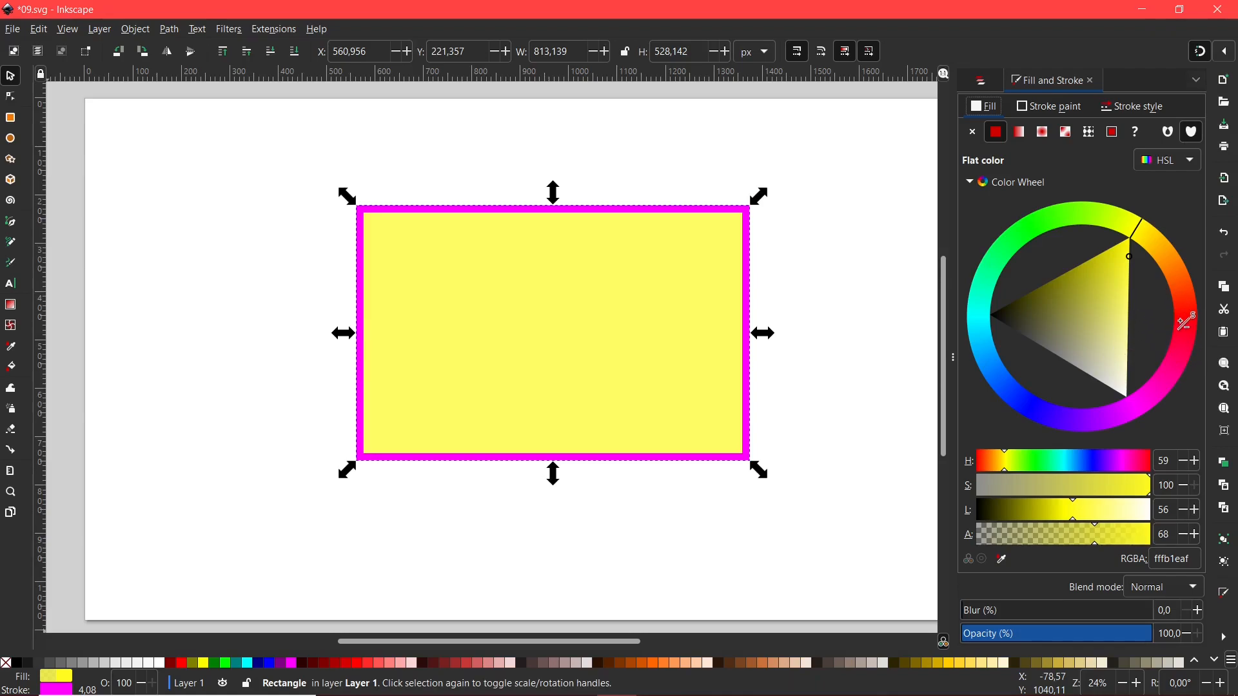
{"action": "mouse_move", "coordinate": [56, 676]}
{"action": "left_mouse_down"}
{"action": "mouse_move", "coordinate": [265, 476]}
{"action": "mouse_move", "coordinate": [864, 412]}
{"action": "mouse_move", "coordinate": [296, 420]}
{"action": "mouse_move", "coordinate": [691, 492]}
{"action": "mouse_move", "coordinate": [1033, 531]}
{"action": "mouse_move", "coordinate": [1007, 539]}
{"action": "mouse_move", "coordinate": [1055, 548]}
{"action": "mouse_move", "coordinate": [993, 545]}
{"action": "mouse_move", "coordinate": [986, 532]}
{"action": "mouse_move", "coordinate": [1200, 483]}
{"action": "mouse_move", "coordinate": [1228, 386]}
{"action": "mouse_move", "coordinate": [1222, 219]}
{"action": "mouse_move", "coordinate": [321, 365]}
{"action": "mouse_move", "coordinate": [72, 368]}
{"action": "mouse_move", "coordinate": [492, 367]}
{"action": "mouse_move", "coordinate": [1230, 408]}
{"action": "mouse_move", "coordinate": [132, 381]}
{"action": "mouse_move", "coordinate": [790, 389]}
{"action": "mouse_move", "coordinate": [1166, 376]}
{"action": "mouse_move", "coordinate": [70, 358]}
{"action": "mouse_move", "coordinate": [992, 398]}
{"action": "mouse_move", "coordinate": [1164, 557]}
{"action": "mouse_move", "coordinate": [1006, 538]}
{"action": "mouse_move", "coordinate": [1108, 538]}
{"action": "mouse_move", "coordinate": [991, 541]}
{"action": "mouse_move", "coordinate": [1138, 536]}
{"action": "mouse_move", "coordinate": [1041, 526]}
{"action": "mouse_move", "coordinate": [999, 536]}
{"action": "mouse_move", "coordinate": [1160, 535]}
{"action": "mouse_move", "coordinate": [110, 530]}
{"action": "mouse_move", "coordinate": [7, 475]}
{"action": "left_mouse_up"}
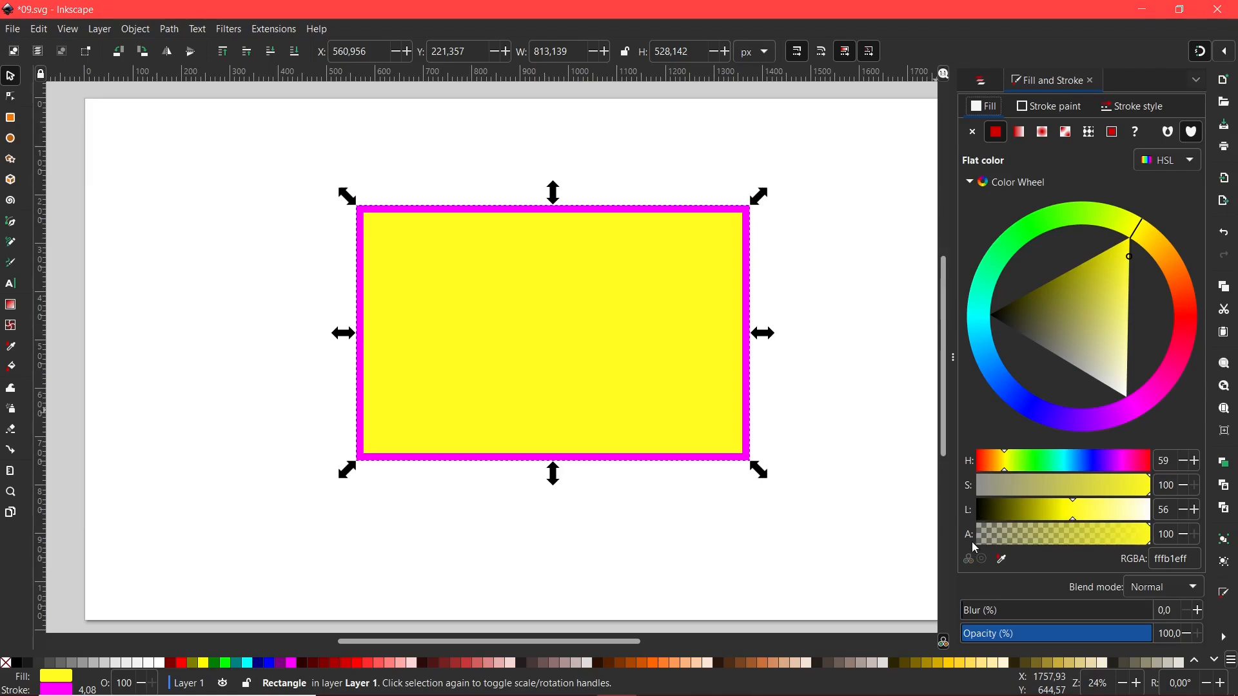
Adjust the fill's sliders to hue 52, saturation 100, lightness 71 and alpha 100, and look through the colour modes, keeping HSL
{"action": "left_click_drag", "start_coordinate": [1001, 465], "coordinate": [1153, 486]}
{"action": "left_click_drag", "start_coordinate": [1070, 513], "coordinate": [1151, 537]}
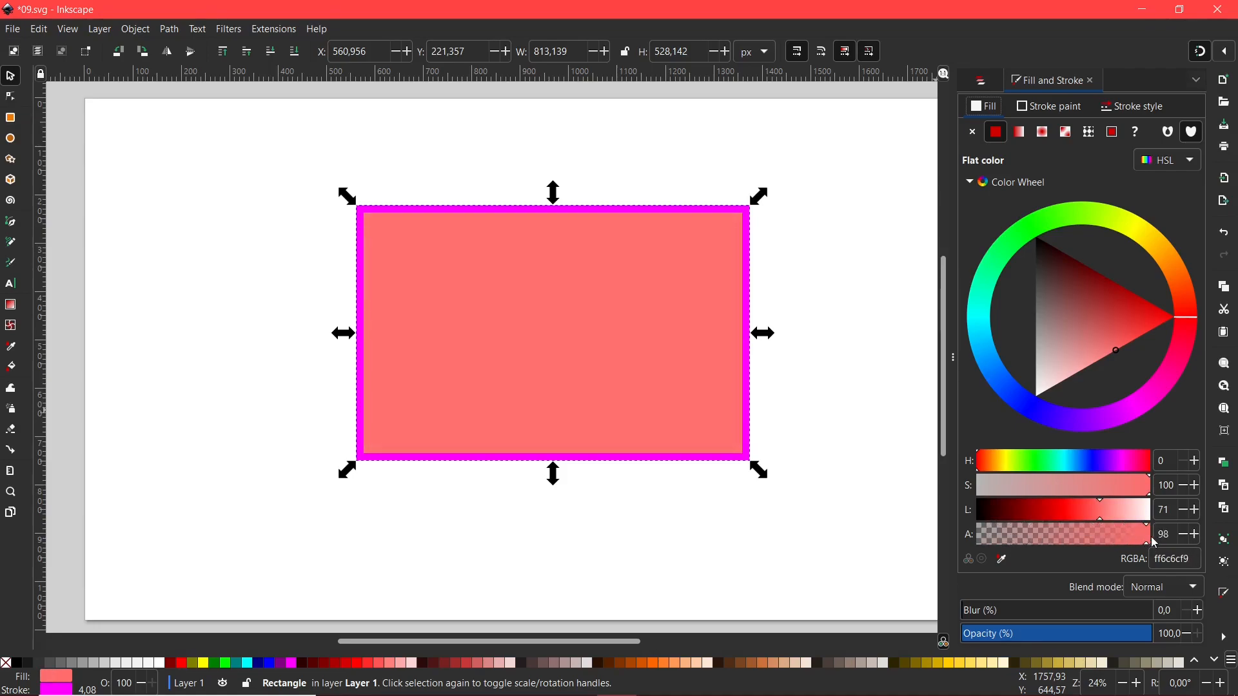
{"action": "left_click_drag", "start_coordinate": [1036, 463], "coordinate": [1002, 461]}
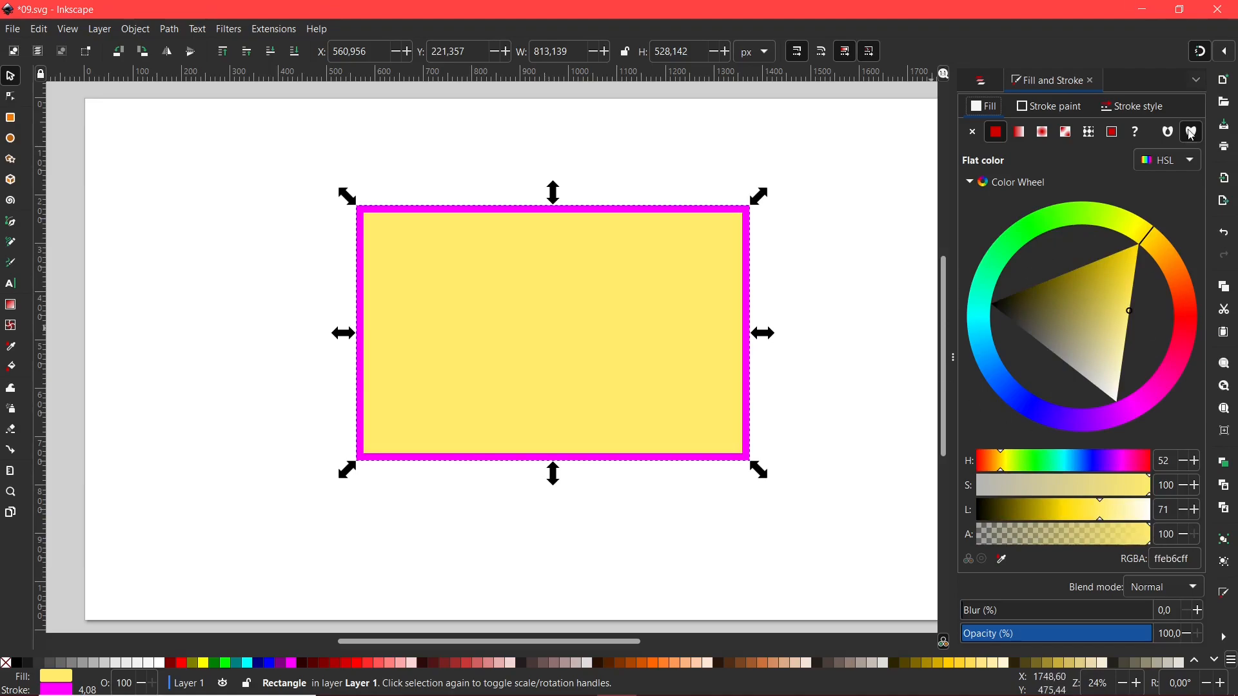
{"action": "left_click", "coordinate": [1158, 165]}
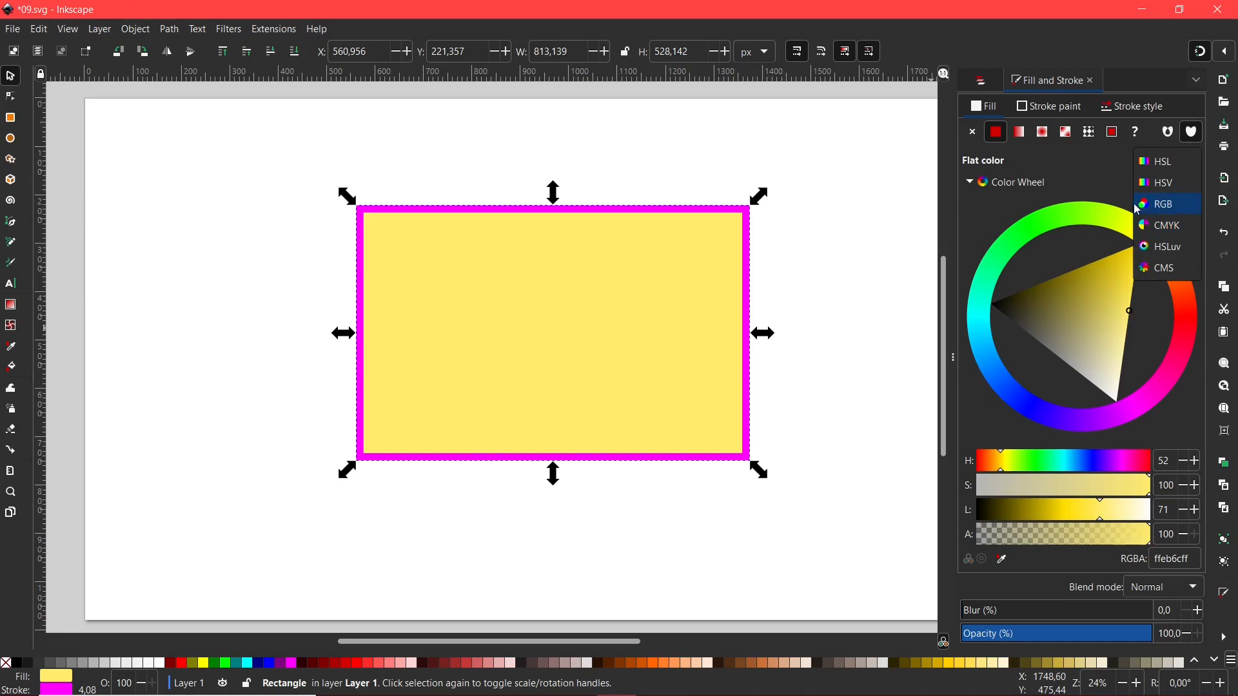
{"action": "left_click", "coordinate": [1197, 165]}
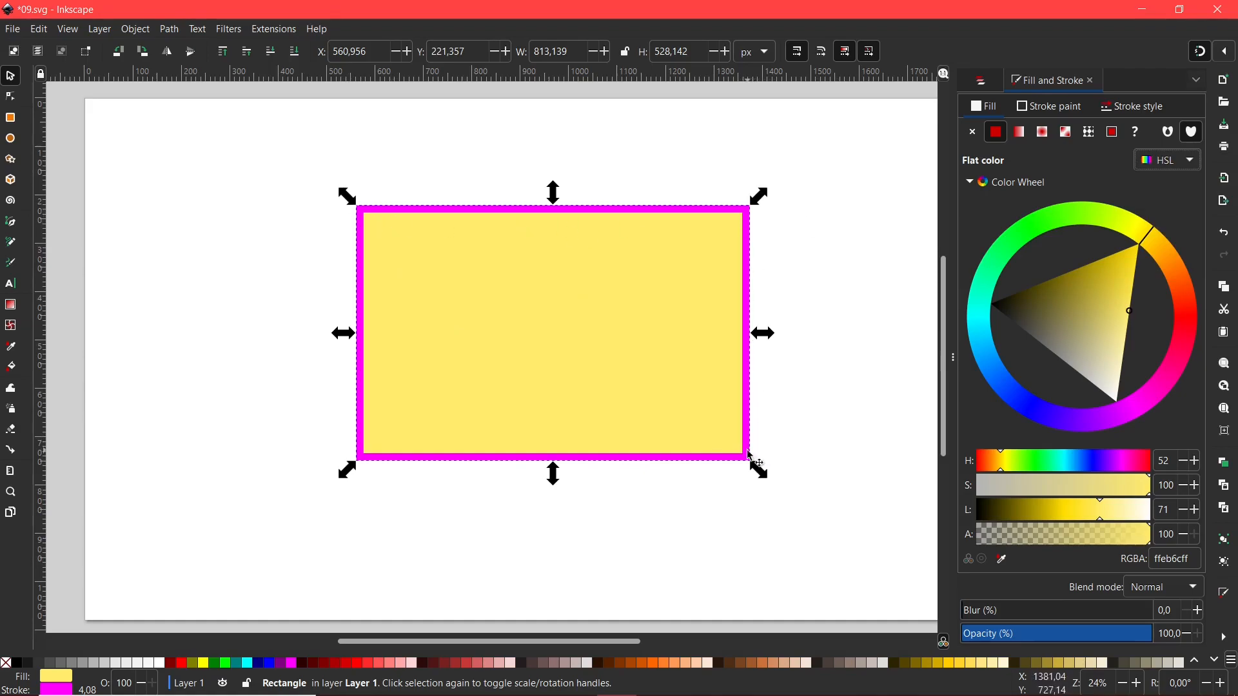
Adjust the rectangle's stroke paint to hue 308, saturation 100, lightness 61 and alpha 100 (RGBA ff37e4ff)
{"action": "left_click", "coordinate": [1035, 106]}
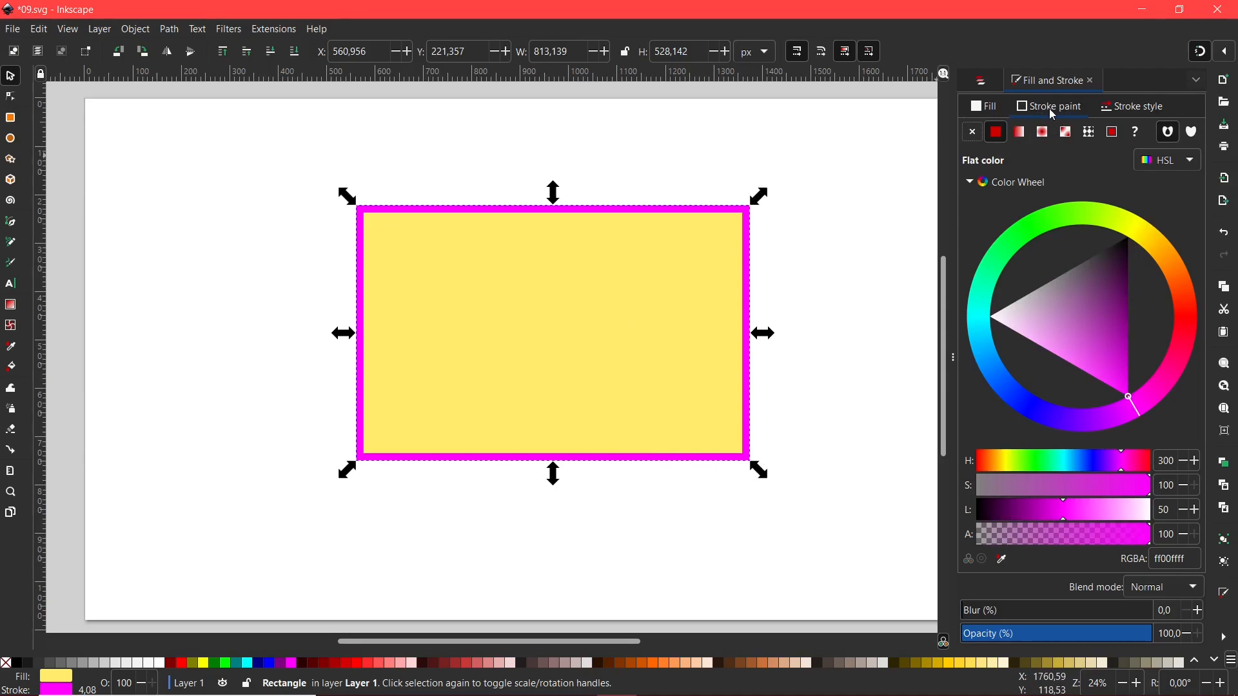
{"action": "mouse_move", "coordinate": [1125, 390]}
{"action": "left_mouse_down"}
{"action": "mouse_move", "coordinate": [1146, 369]}
{"action": "mouse_move", "coordinate": [1154, 313]}
{"action": "mouse_move", "coordinate": [1133, 396]}
{"action": "mouse_move", "coordinate": [1152, 401]}
{"action": "mouse_move", "coordinate": [1163, 271]}
{"action": "mouse_move", "coordinate": [1042, 231]}
{"action": "mouse_move", "coordinate": [1004, 279]}
{"action": "mouse_move", "coordinate": [1173, 330]}
{"action": "mouse_move", "coordinate": [1185, 292]}
{"action": "mouse_move", "coordinate": [1153, 401]}
{"action": "left_mouse_up"}
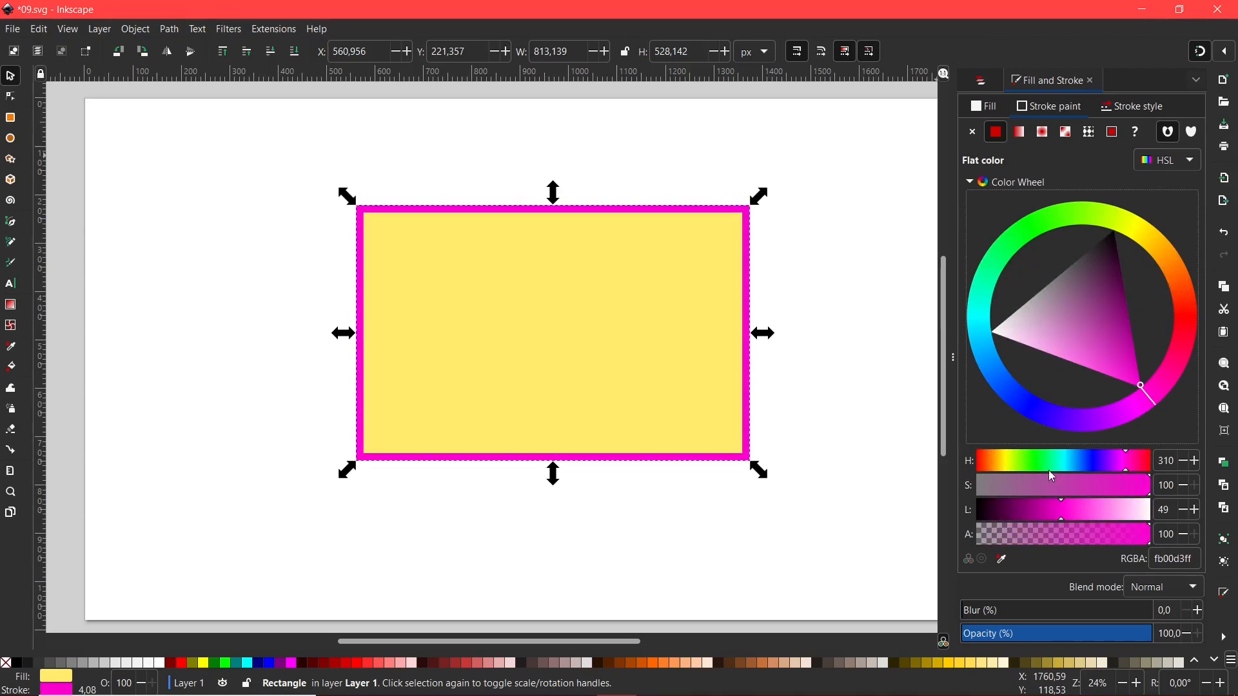
{"action": "mouse_move", "coordinate": [1115, 464]}
{"action": "left_mouse_down"}
{"action": "mouse_move", "coordinate": [1077, 486]}
{"action": "mouse_move", "coordinate": [997, 488]}
{"action": "mouse_move", "coordinate": [1150, 488]}
{"action": "left_mouse_up"}
{"action": "mouse_move", "coordinate": [1059, 518]}
{"action": "left_mouse_down"}
{"action": "mouse_move", "coordinate": [1022, 520]}
{"action": "mouse_move", "coordinate": [1085, 521]}
{"action": "mouse_move", "coordinate": [1089, 537]}
{"action": "mouse_move", "coordinate": [1002, 535]}
{"action": "mouse_move", "coordinate": [1160, 538]}
{"action": "left_mouse_up"}
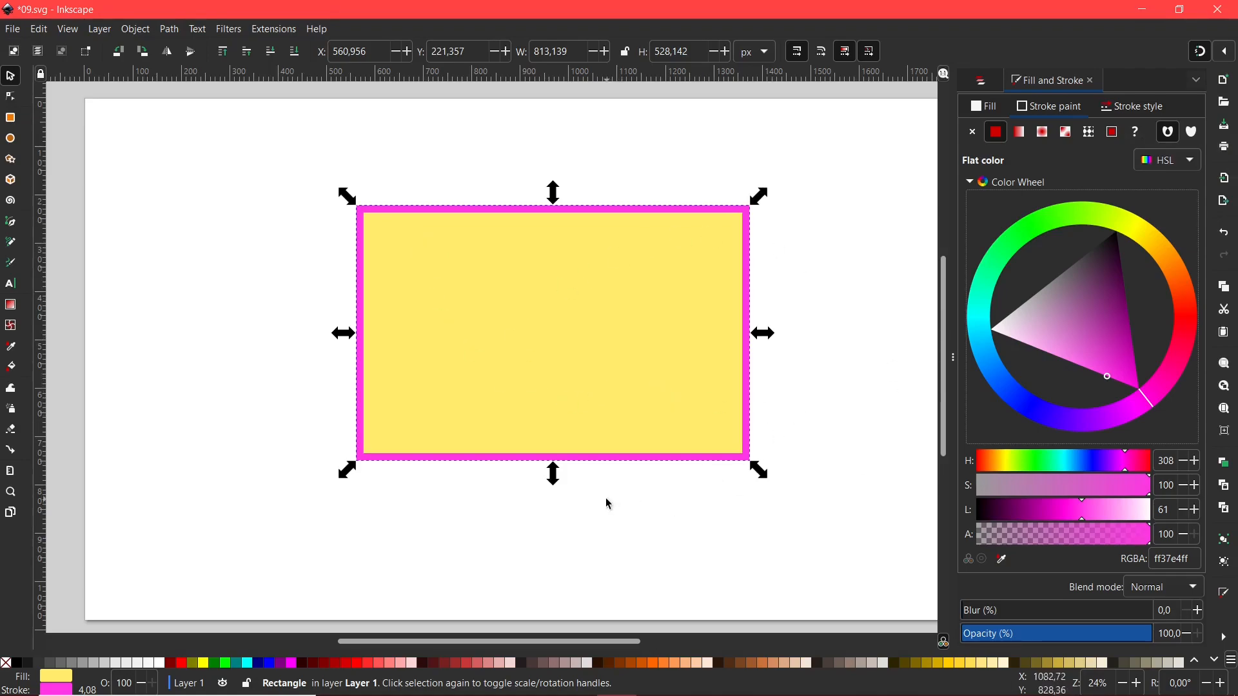
Invert the rectangle's stroke colour, and invert it back
{"action": "right_click", "coordinate": [53, 691]}
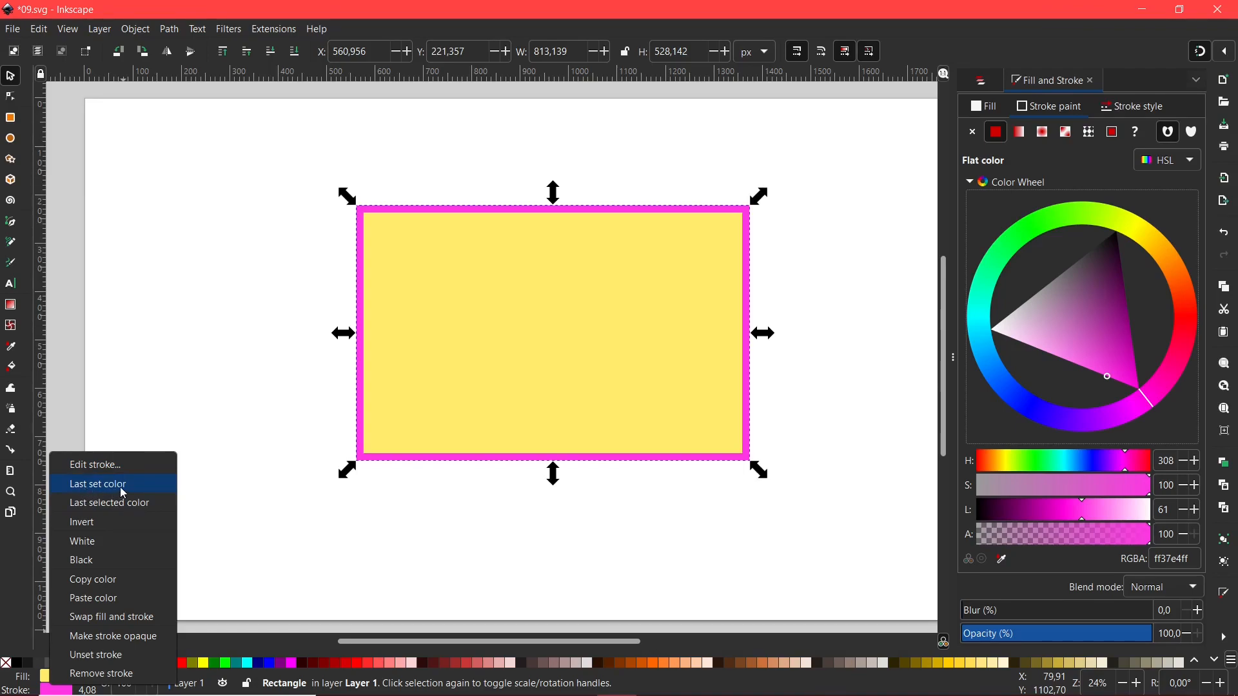
{"action": "left_click", "coordinate": [108, 523]}
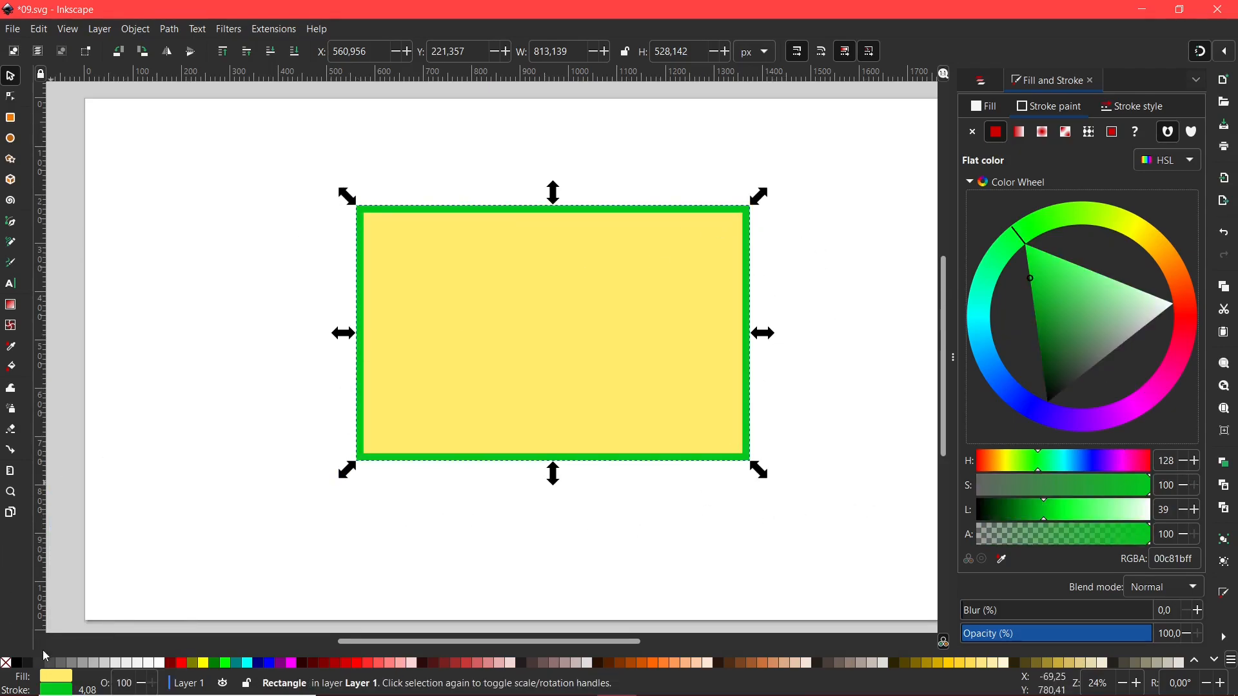
{"action": "right_click", "coordinate": [60, 690]}
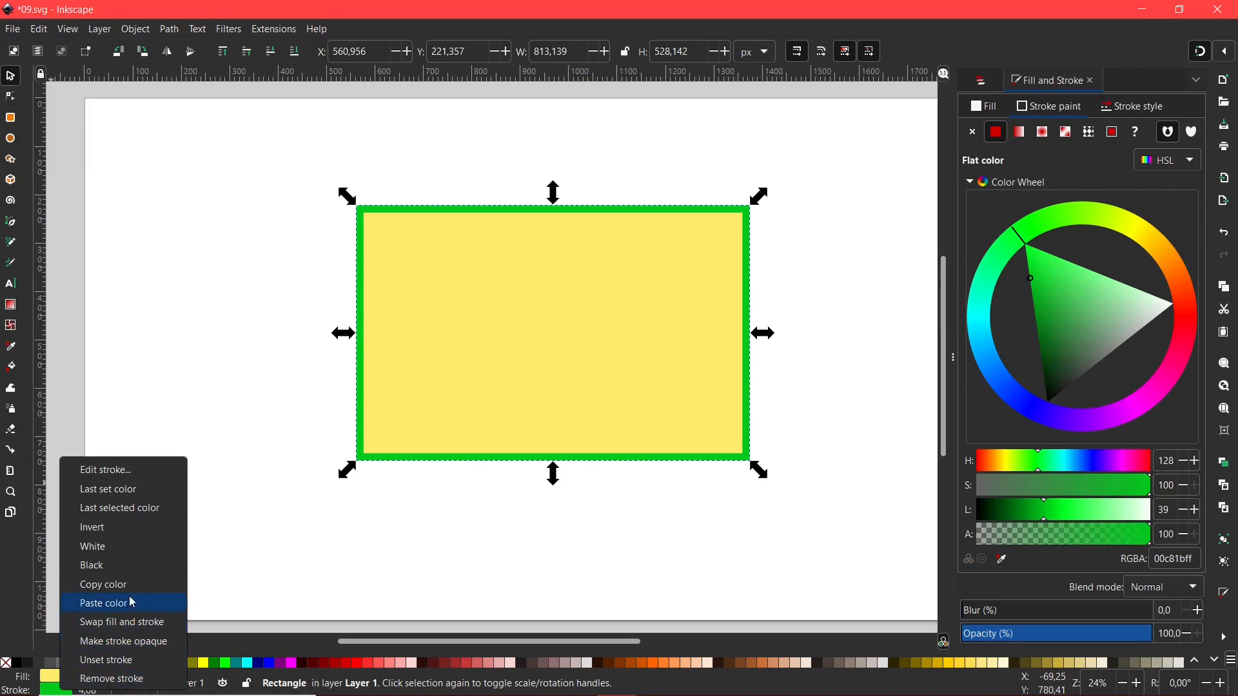
{"action": "left_click", "coordinate": [107, 526]}
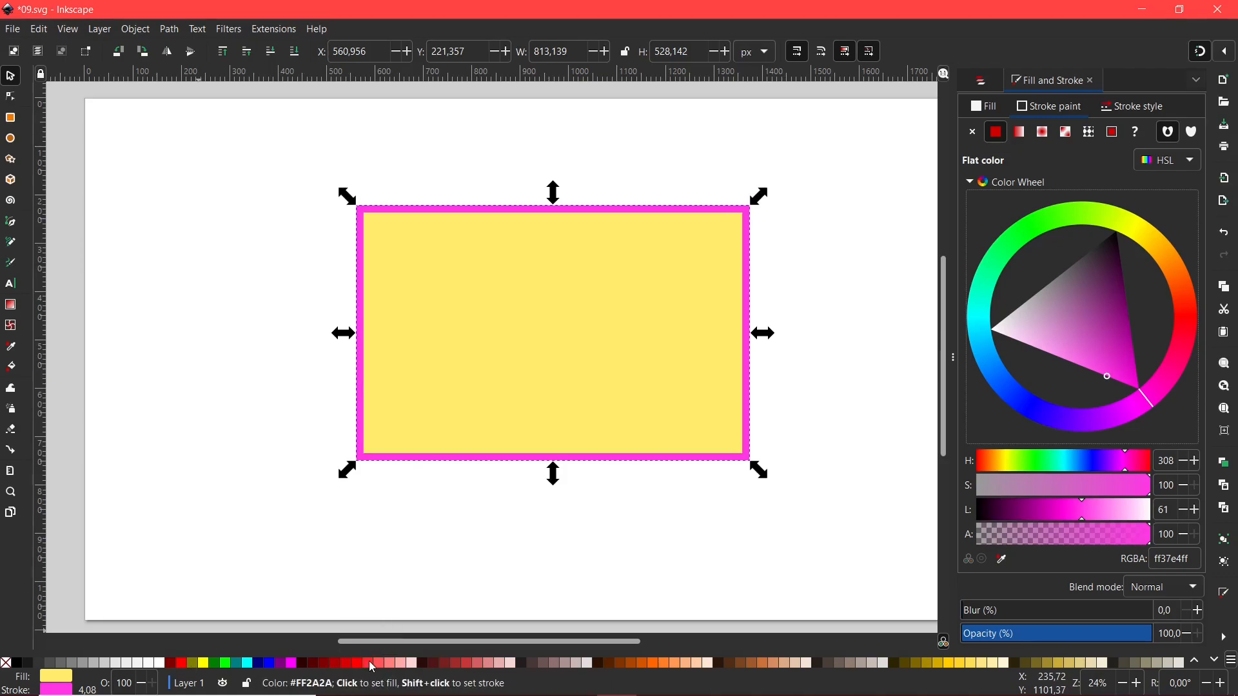
Apply palette colours to the rectangle: try a dark orange stroke (d45500), set a magenta fill, and set the stroke to ffcc00
{"action": "left_click", "coordinate": [642, 664], "text": "shift"}
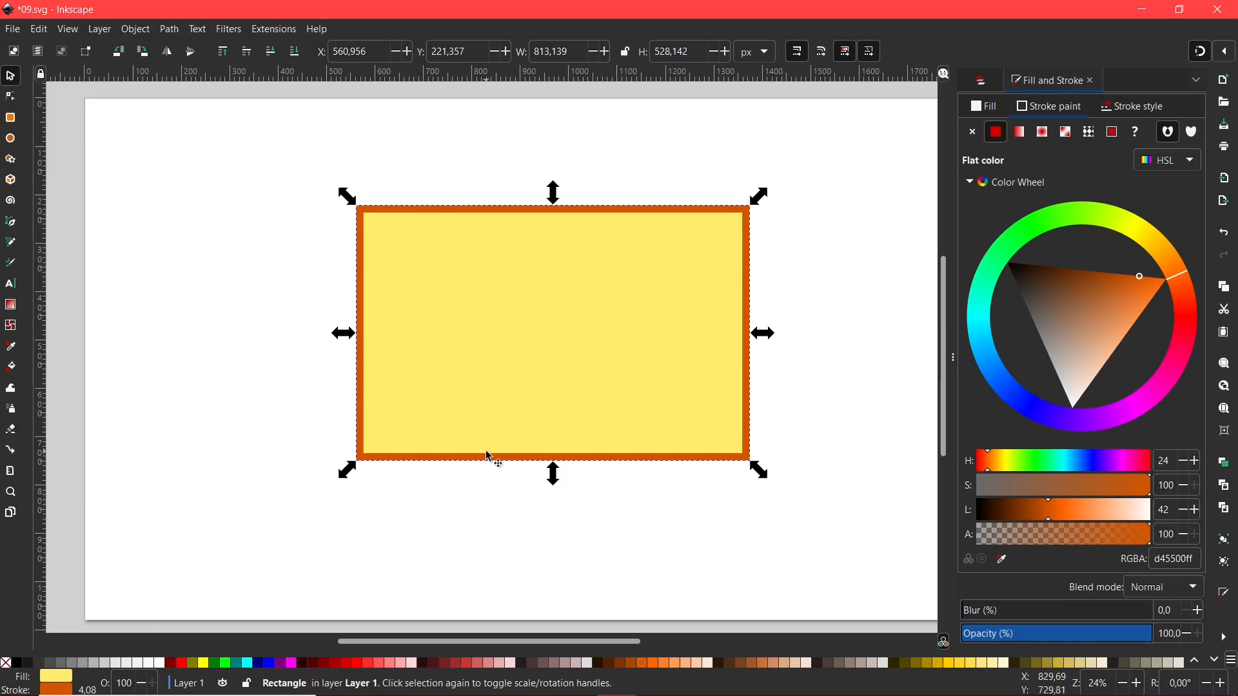
{"action": "left_click", "coordinate": [292, 664]}
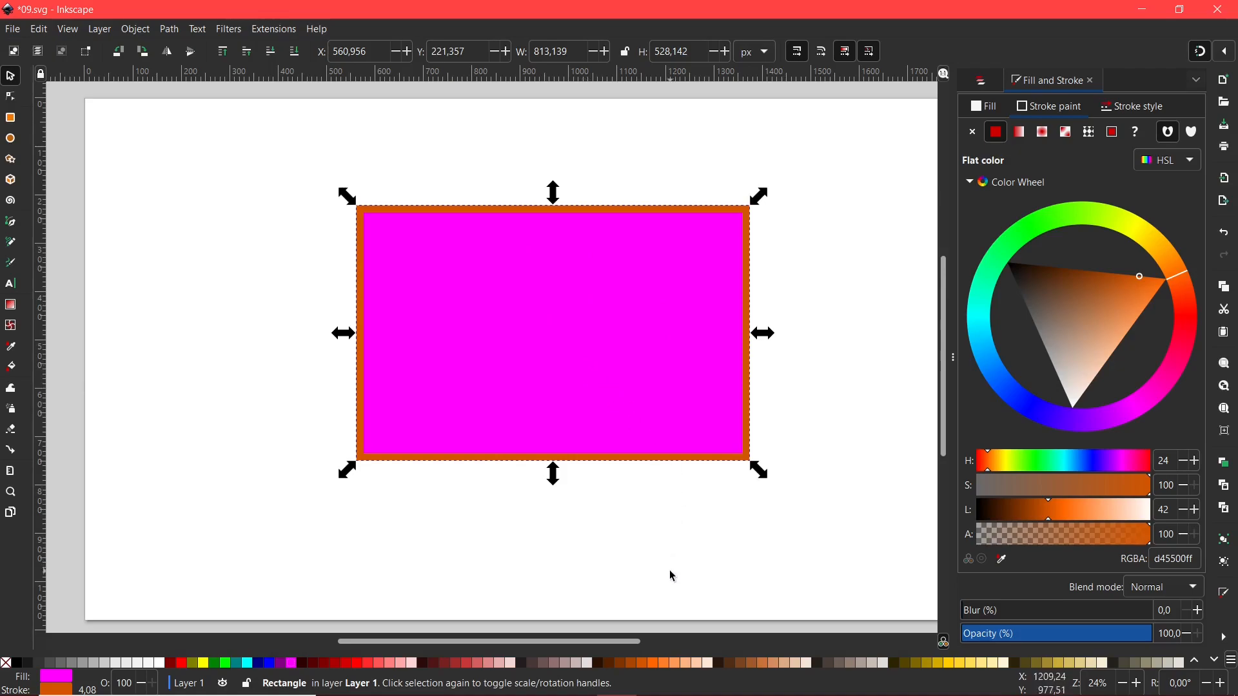
{"action": "left_click", "coordinate": [948, 664], "text": "shift"}
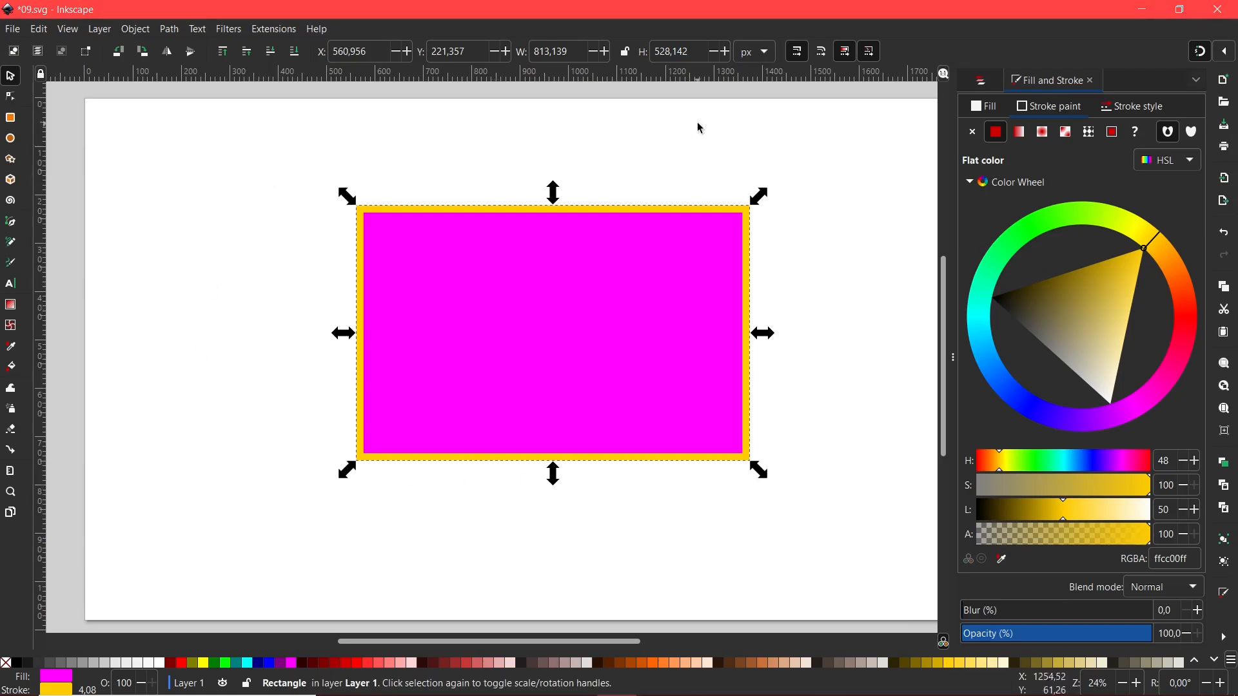
Hide Layer 1 and show the scene layer in Layers and Objects
{"action": "mouse_move", "coordinate": [688, 421]}
{"action": "left_mouse_down"}
{"action": "mouse_move", "coordinate": [674, 418]}
{"action": "mouse_move", "coordinate": [675, 430]}
{"action": "left_mouse_up"}
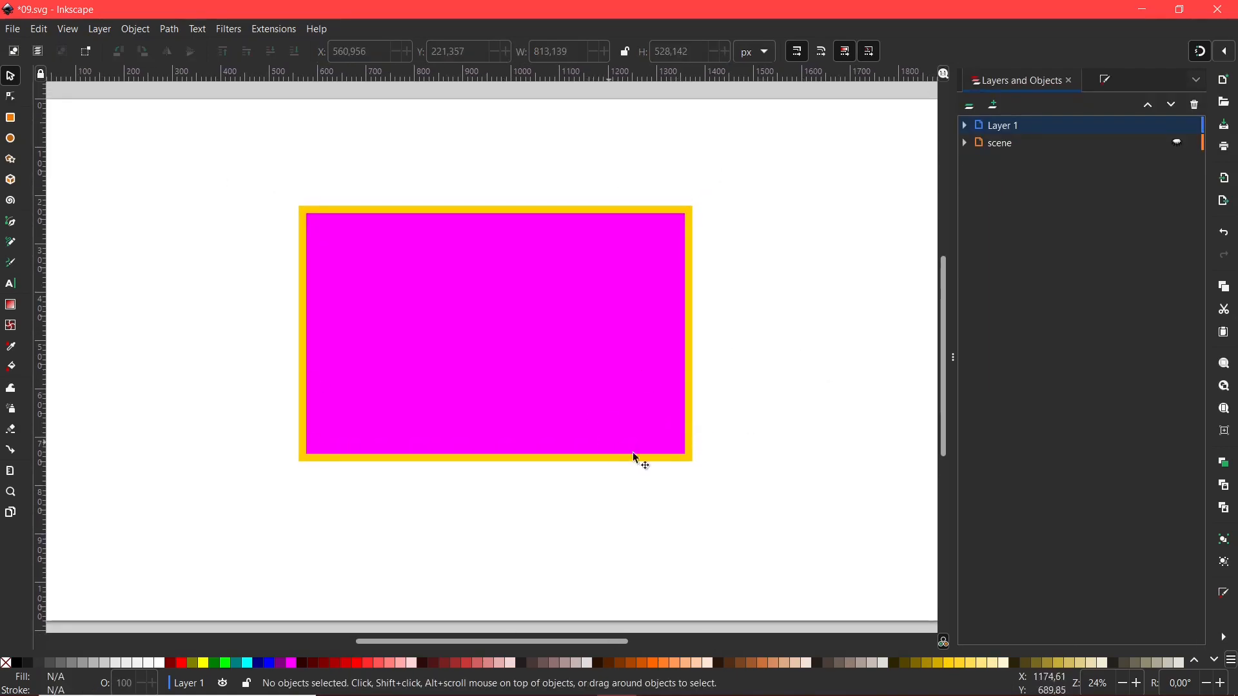
{"action": "left_click", "coordinate": [1177, 125]}
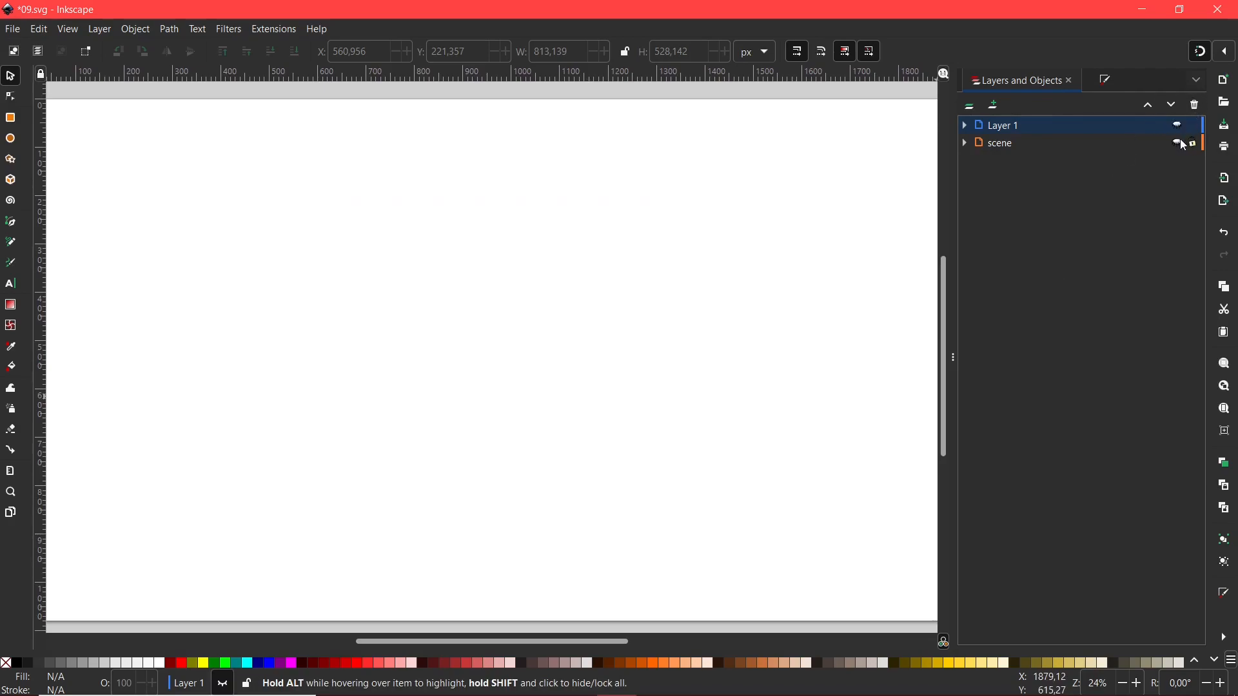
{"action": "left_click", "coordinate": [1178, 142]}
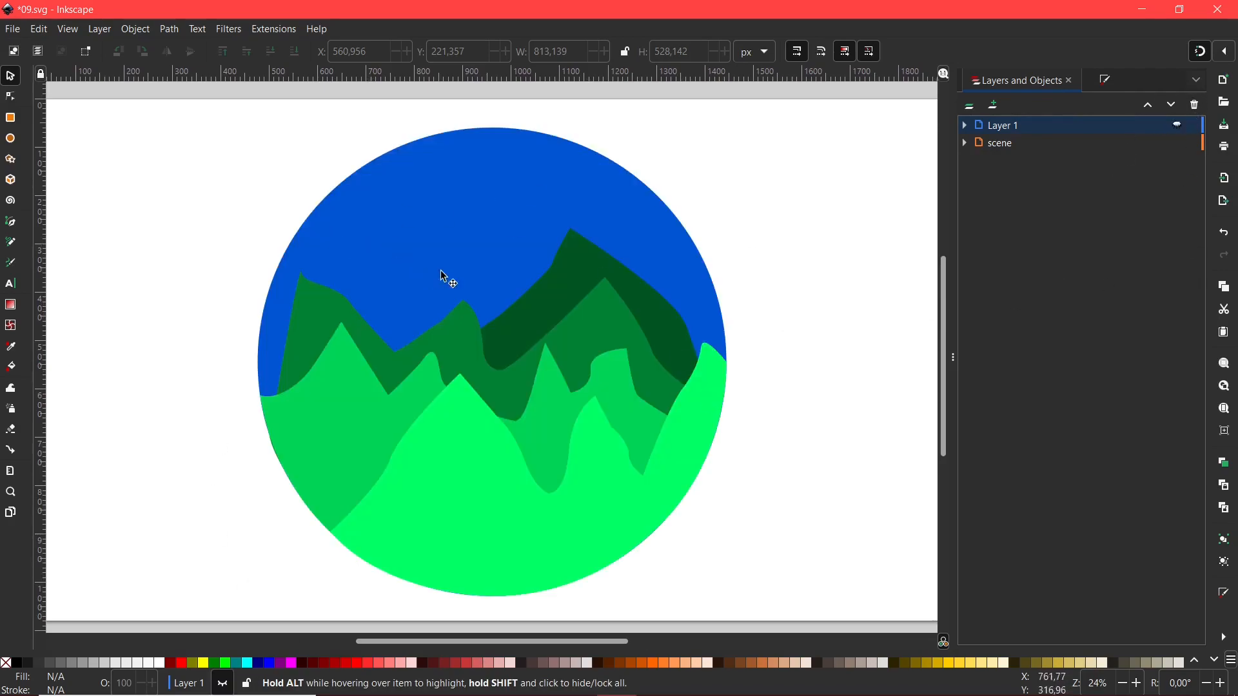
Apply a linear gradient to the blue sky circle, running from its top edge to its bottom edge, and select the start stop
{"action": "mouse_move", "coordinate": [516, 273]}
{"action": "left_mouse_down"}
{"action": "mouse_move", "coordinate": [527, 266]}
{"action": "mouse_move", "coordinate": [509, 263]}
{"action": "left_mouse_up"}
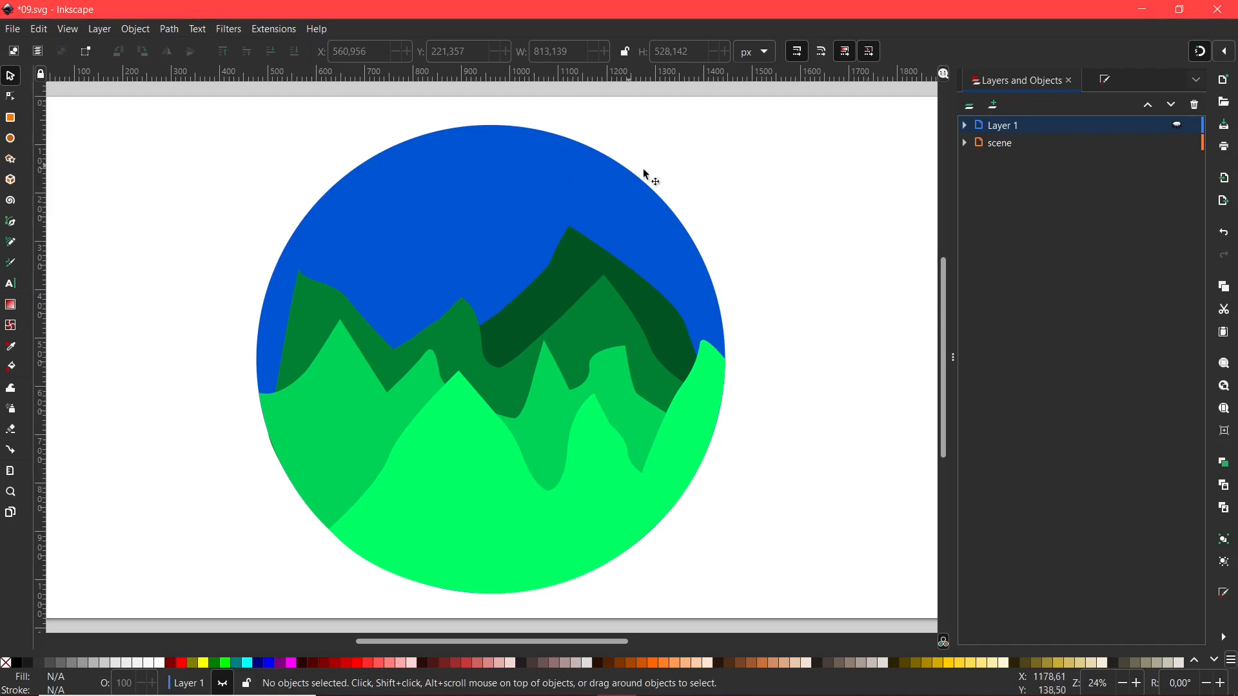
{"action": "left_click", "coordinate": [470, 238]}
{"action": "scroll", "coordinate": [745, 425], "scroll_direction": "left", "scroll_amount": 1}
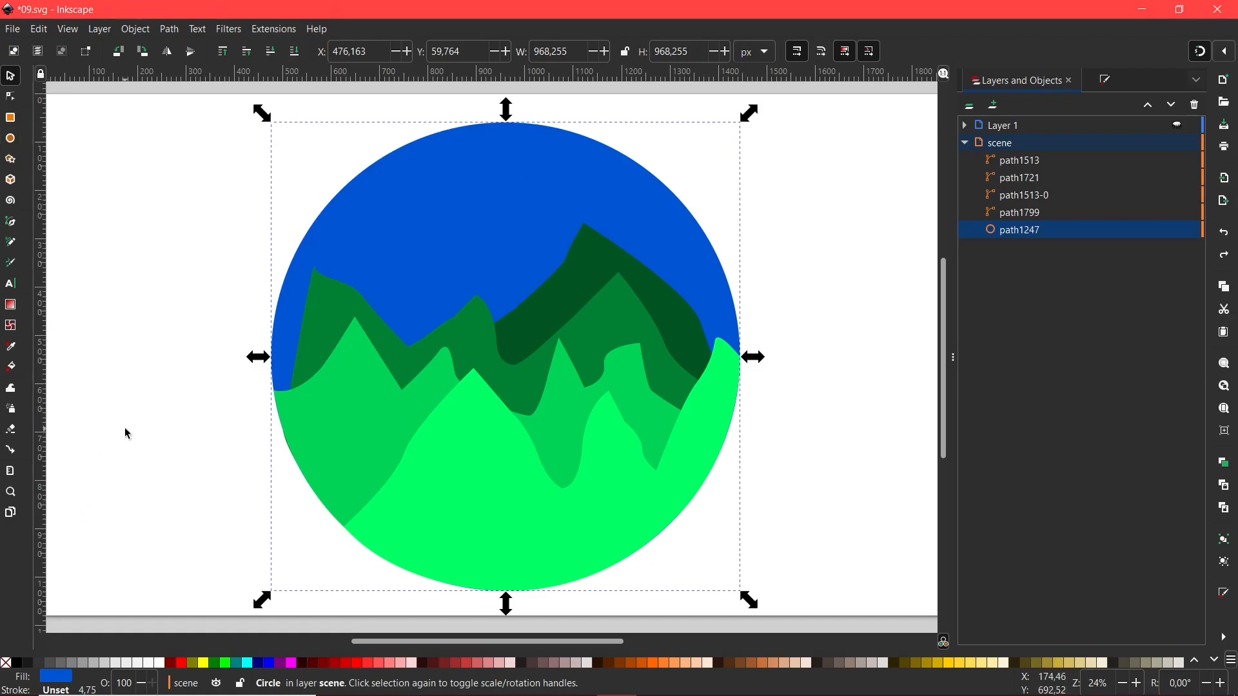
{"action": "key", "text": "g"}
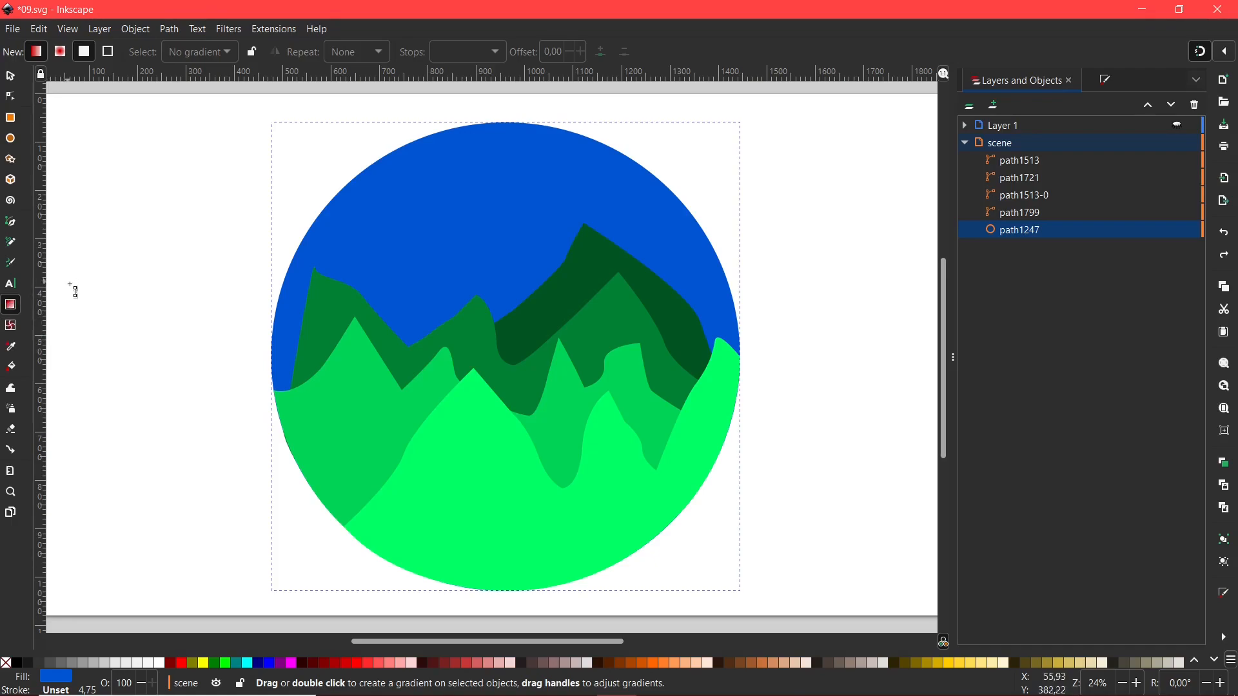
{"action": "left_click_drag", "start_coordinate": [514, 134], "coordinate": [507, 592]}
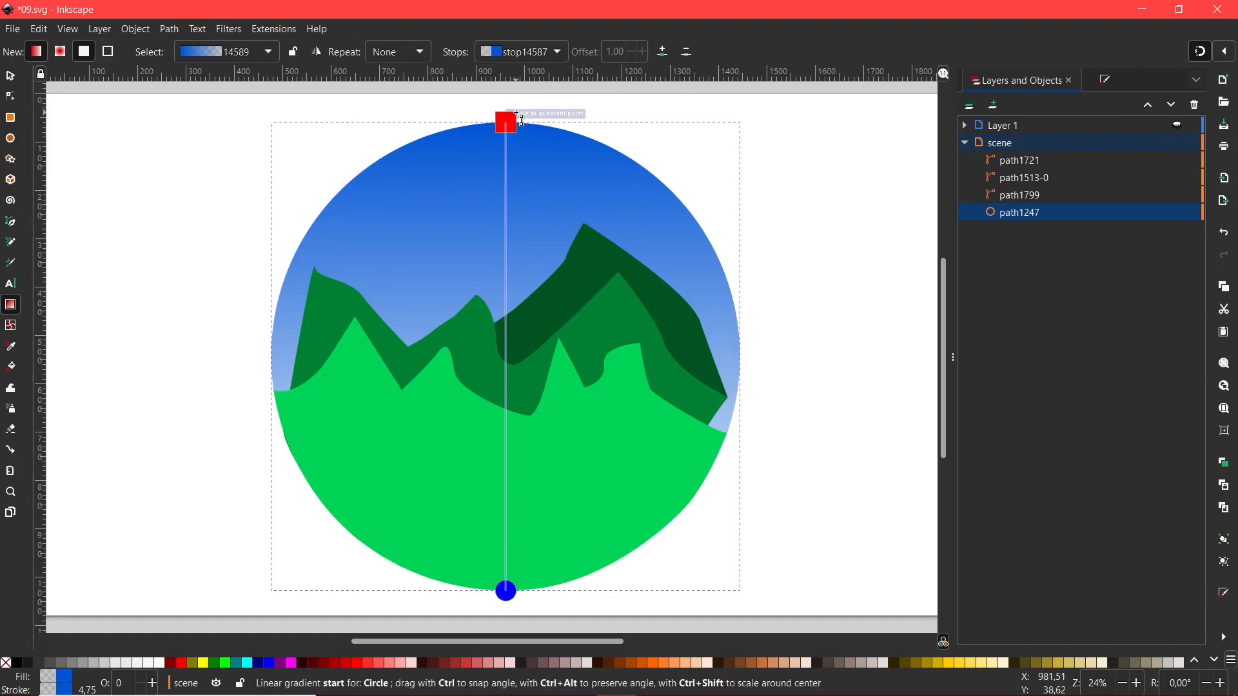
{"action": "mouse_move", "coordinate": [520, 126]}
{"action": "left_mouse_down"}
{"action": "mouse_move", "coordinate": [589, 131]}
{"action": "mouse_move", "coordinate": [387, 202]}
{"action": "mouse_move", "coordinate": [356, 185]}
{"action": "mouse_move", "coordinate": [360, 170]}
{"action": "mouse_move", "coordinate": [464, 143]}
{"action": "mouse_move", "coordinate": [663, 171]}
{"action": "mouse_move", "coordinate": [719, 152]}
{"action": "mouse_move", "coordinate": [486, 135]}
{"action": "mouse_move", "coordinate": [484, 118]}
{"action": "mouse_move", "coordinate": [506, 123]}
{"action": "left_mouse_up"}
{"action": "left_click", "coordinate": [510, 123]}
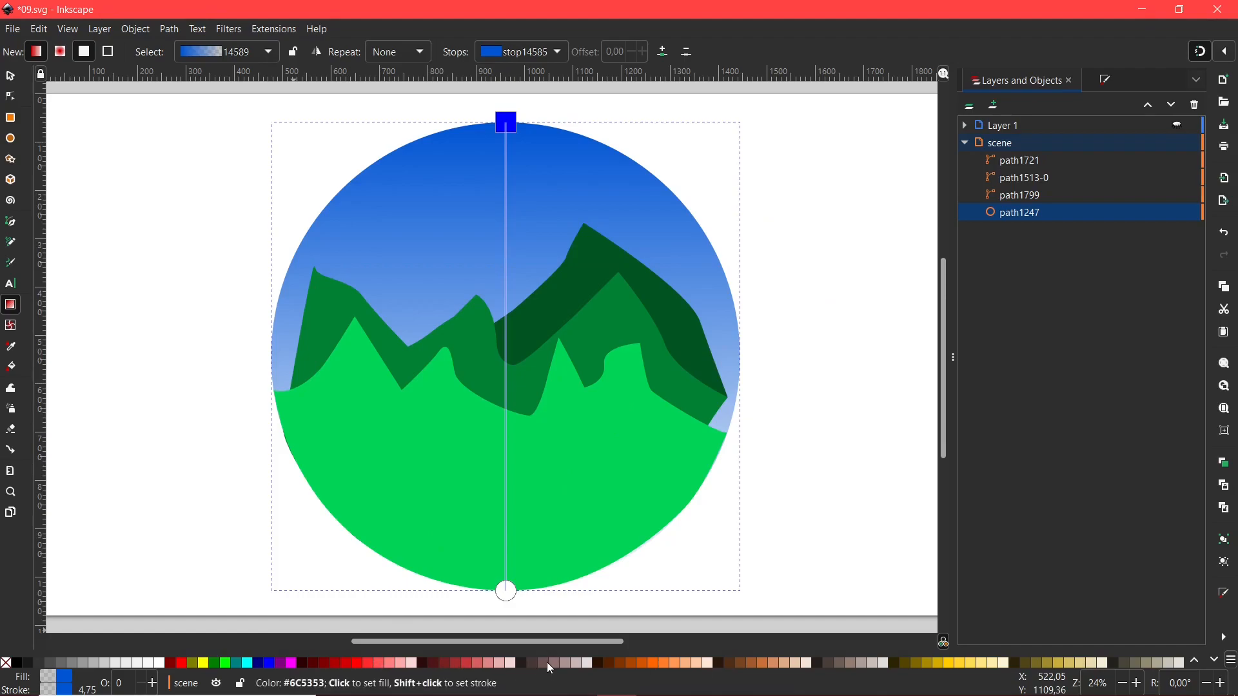
Recolour the sky gradient's start stop to navy and adjust it to a slightly lighter dark blue (020299)
{"action": "left_click", "coordinate": [264, 666]}
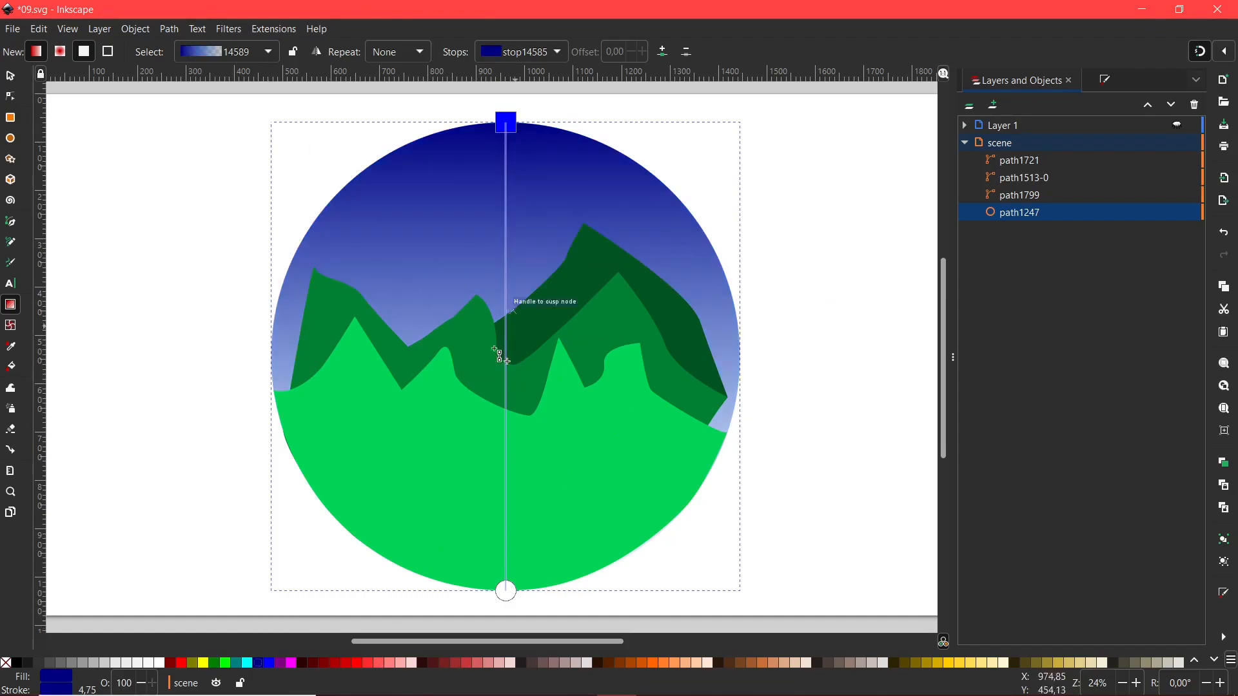
{"action": "left_click", "coordinate": [1107, 82]}
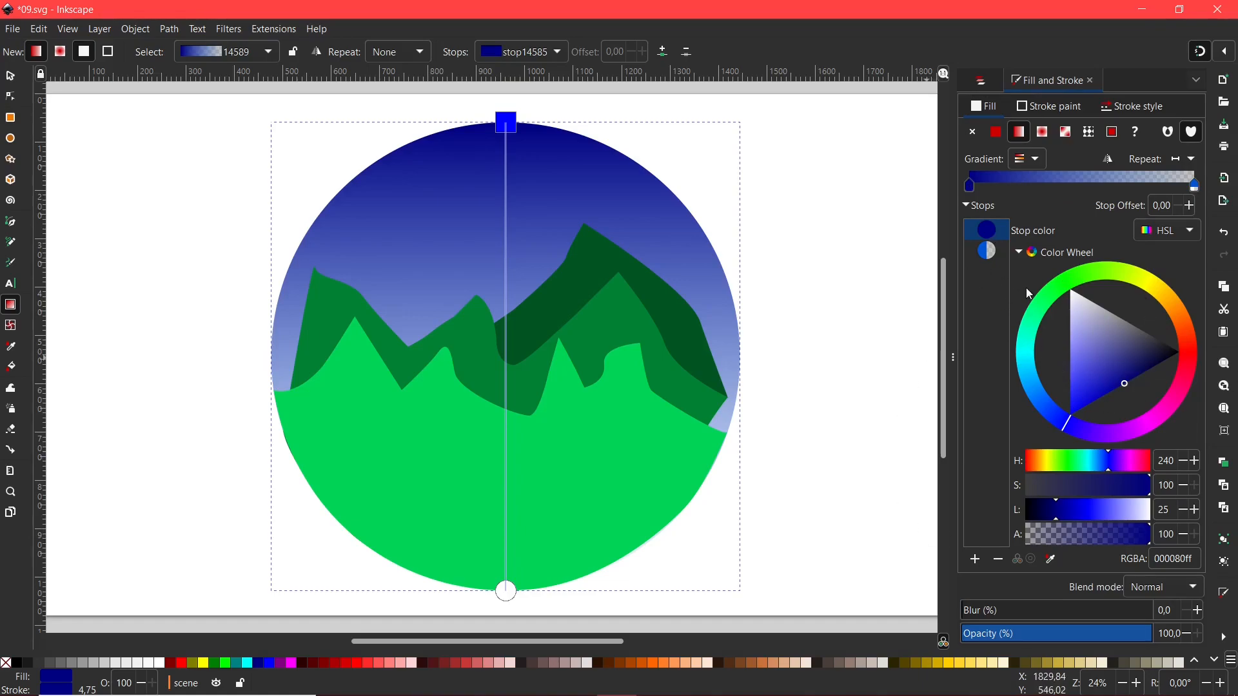
{"action": "mouse_move", "coordinate": [1127, 377]}
{"action": "left_mouse_down"}
{"action": "mouse_move", "coordinate": [1140, 372]}
{"action": "mouse_move", "coordinate": [1125, 382]}
{"action": "left_mouse_up"}
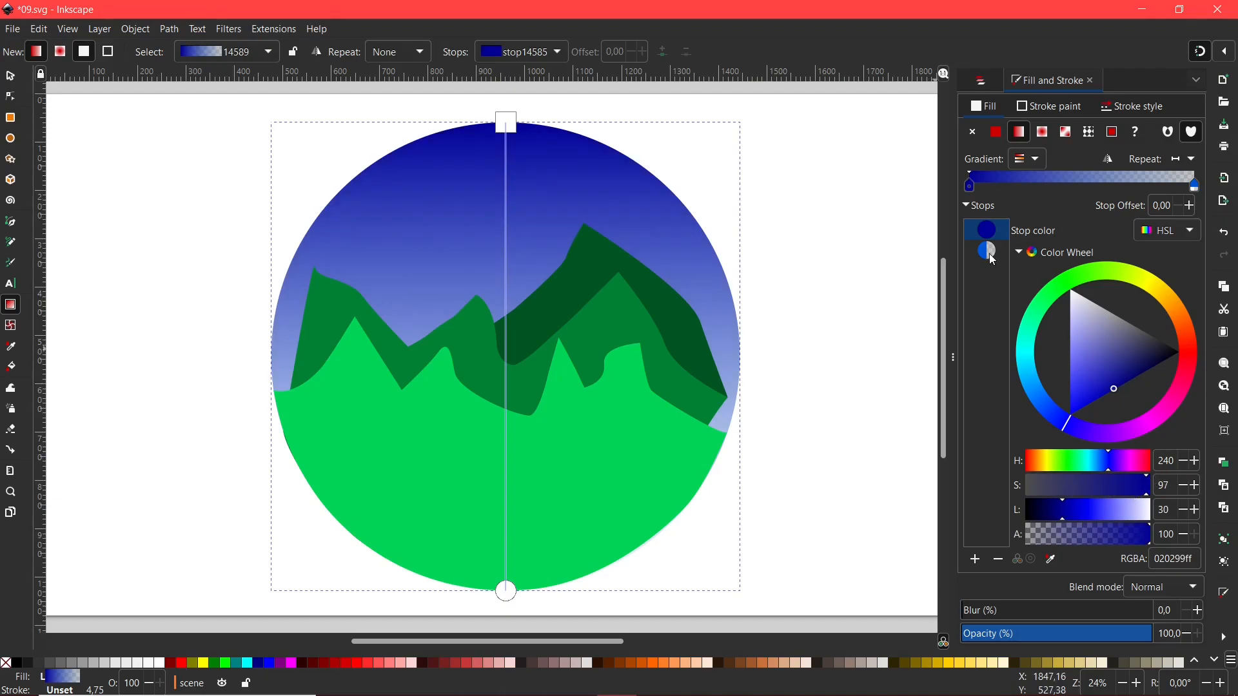
Recolour the sky gradient's end stop to red-orange (d03000), trying brighter orange hues first
{"action": "left_click", "coordinate": [993, 257]}
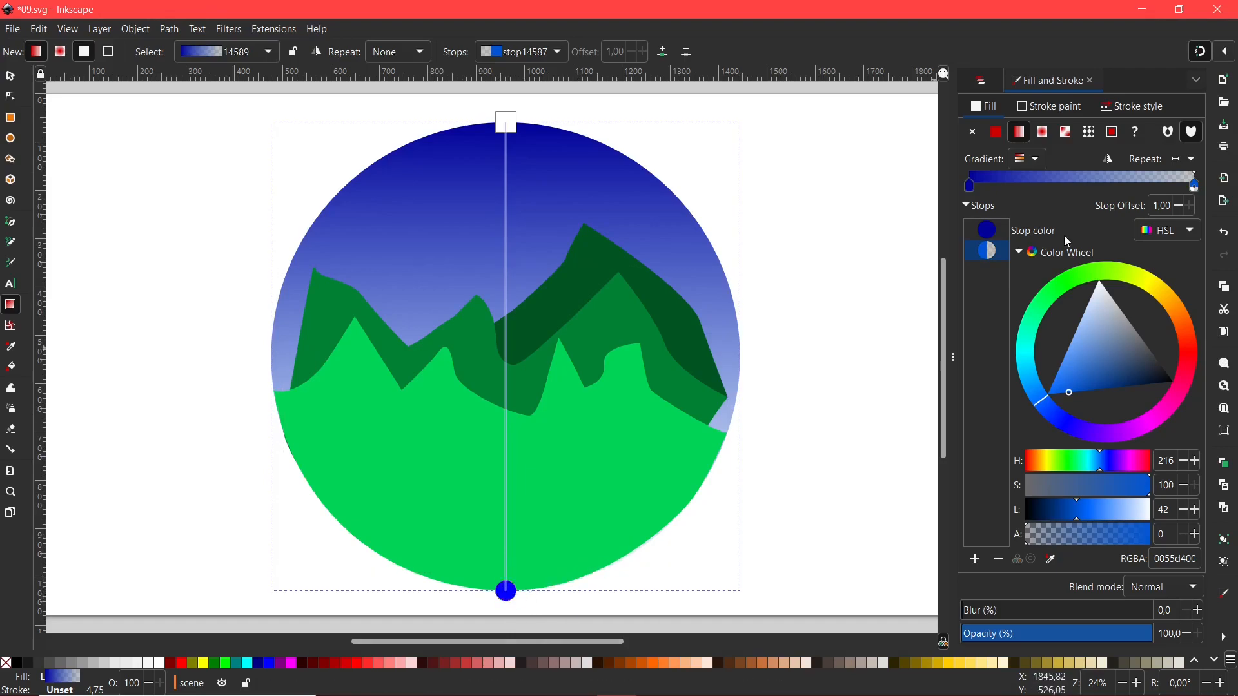
{"action": "left_click", "coordinate": [1183, 326]}
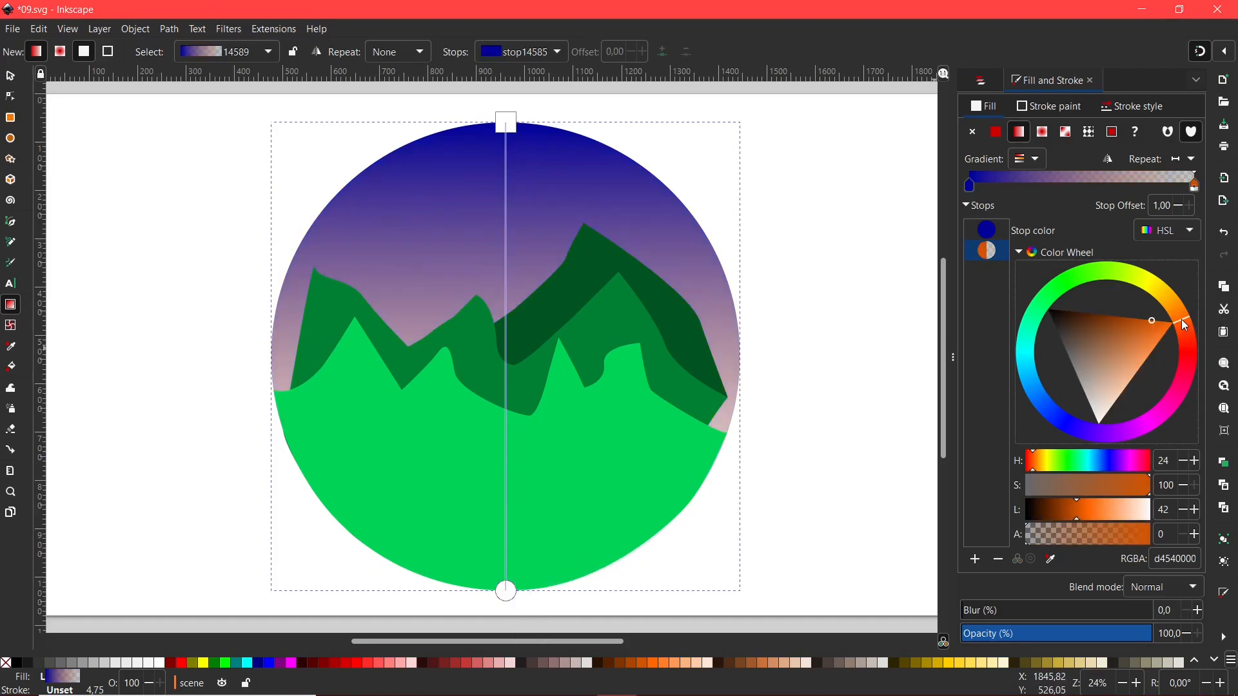
{"action": "mouse_move", "coordinate": [1186, 324]}
{"action": "left_mouse_down"}
{"action": "mouse_move", "coordinate": [1184, 308]}
{"action": "mouse_move", "coordinate": [1150, 320]}
{"action": "mouse_move", "coordinate": [1174, 316]}
{"action": "left_mouse_up"}
{"action": "left_click_drag", "start_coordinate": [1086, 517], "coordinate": [1086, 518]}
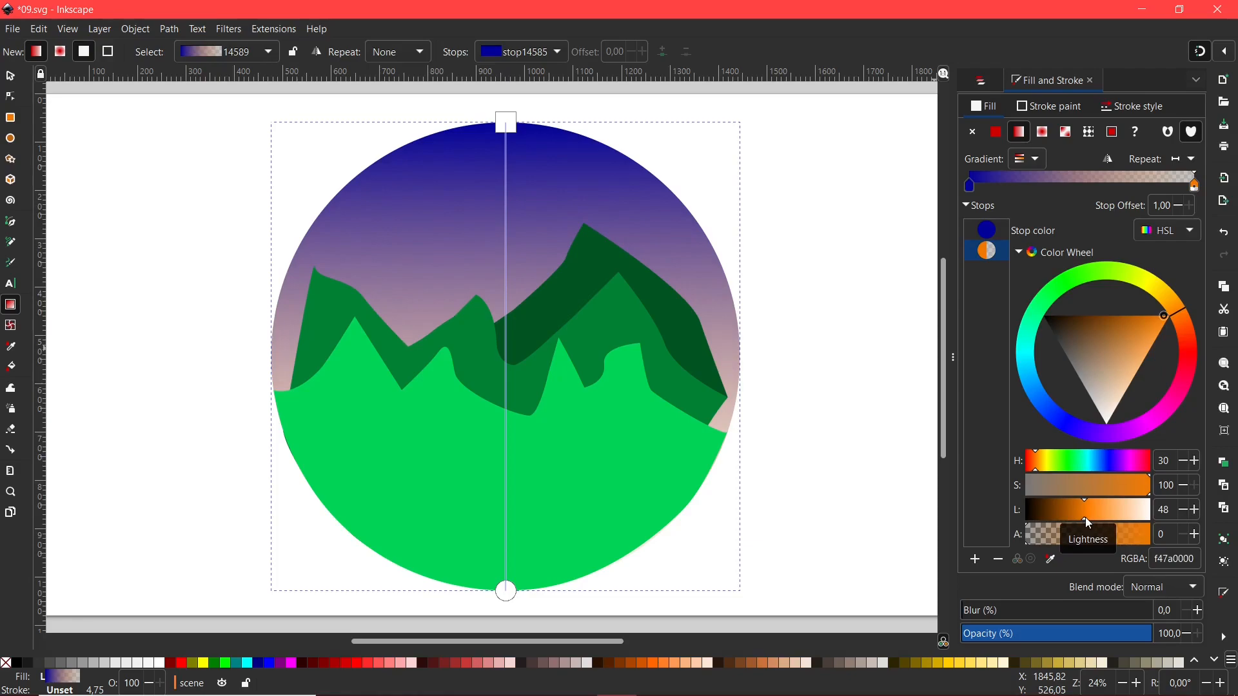
{"action": "left_click_drag", "start_coordinate": [1180, 318], "coordinate": [1194, 331]}
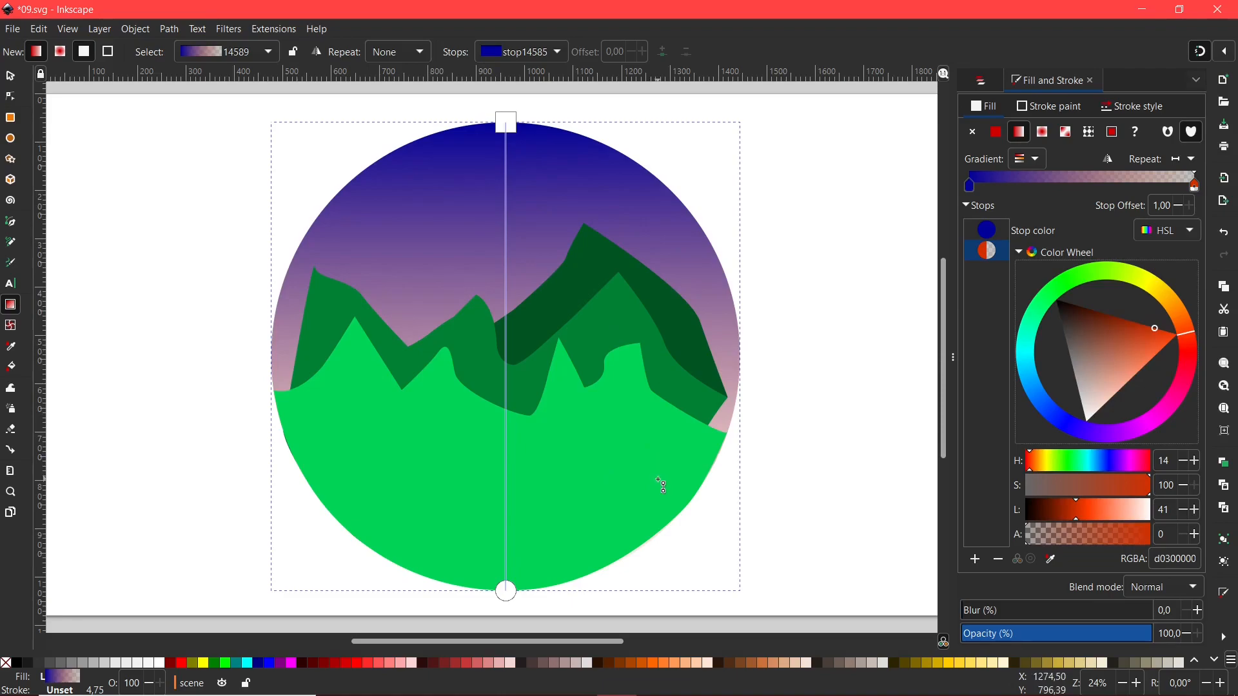
Add a middle stop to the sky gradient, colour it orange (df6a00) with alpha 40, and move it down to offset 0.61
{"action": "double_click", "coordinate": [506, 359]}
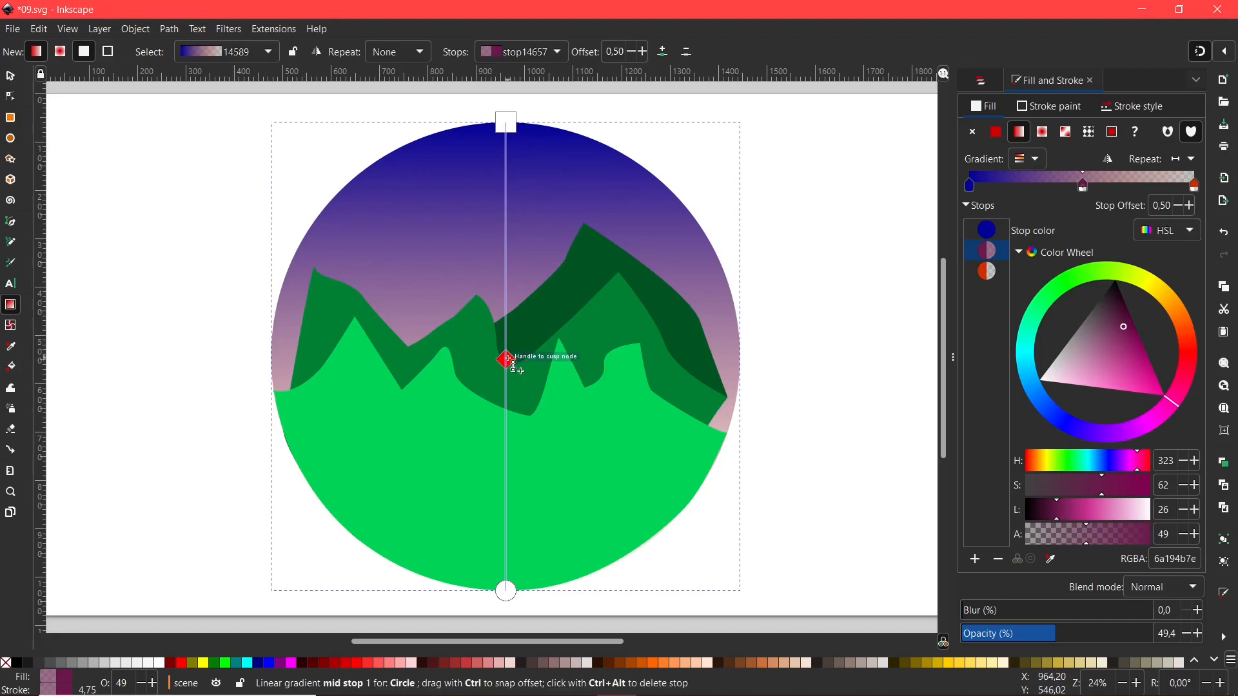
{"action": "left_click_drag", "start_coordinate": [507, 306], "coordinate": [510, 365]}
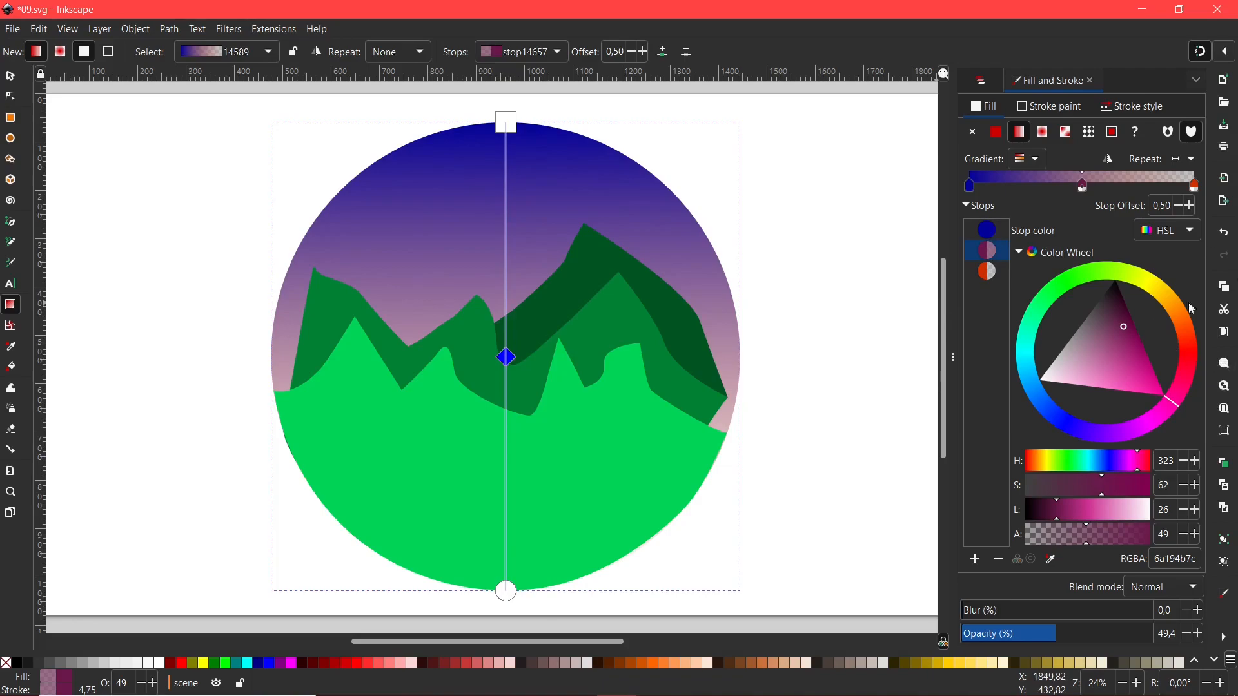
{"action": "mouse_move", "coordinate": [1183, 329]}
{"action": "left_mouse_down"}
{"action": "mouse_move", "coordinate": [1184, 312]}
{"action": "mouse_move", "coordinate": [1157, 311]}
{"action": "left_mouse_up"}
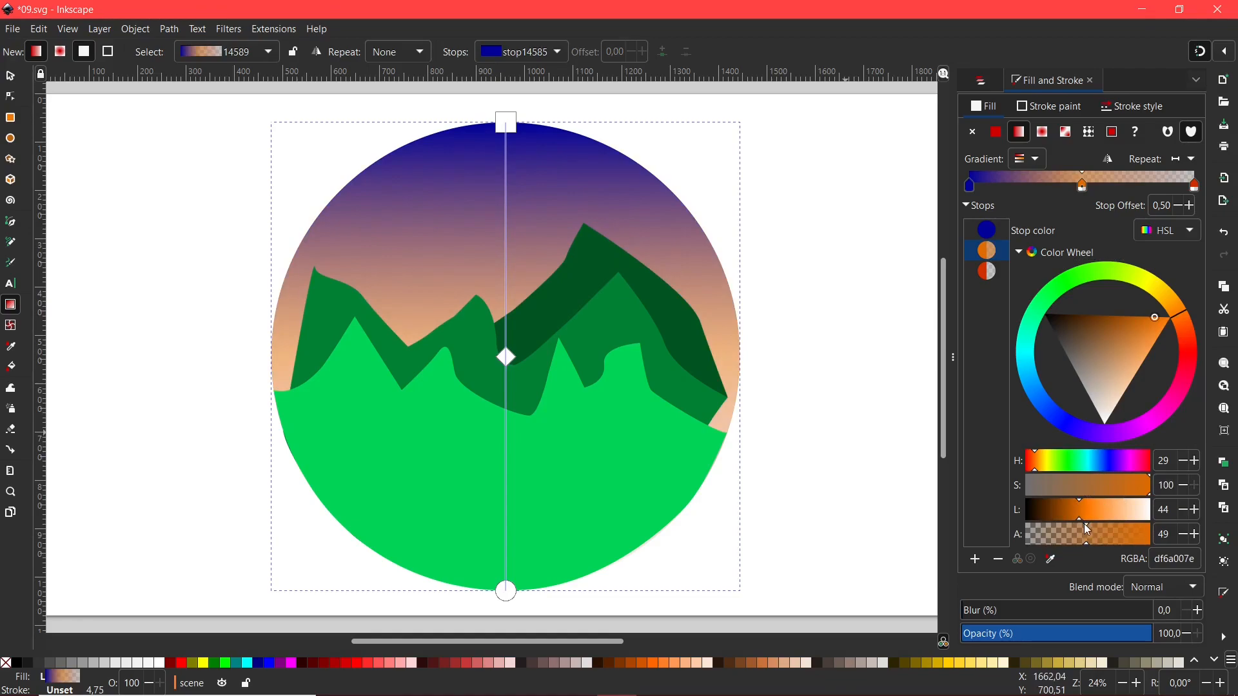
{"action": "left_click_drag", "start_coordinate": [1089, 542], "coordinate": [1080, 542]}
{"action": "left_click_drag", "start_coordinate": [506, 357], "coordinate": [510, 409]}
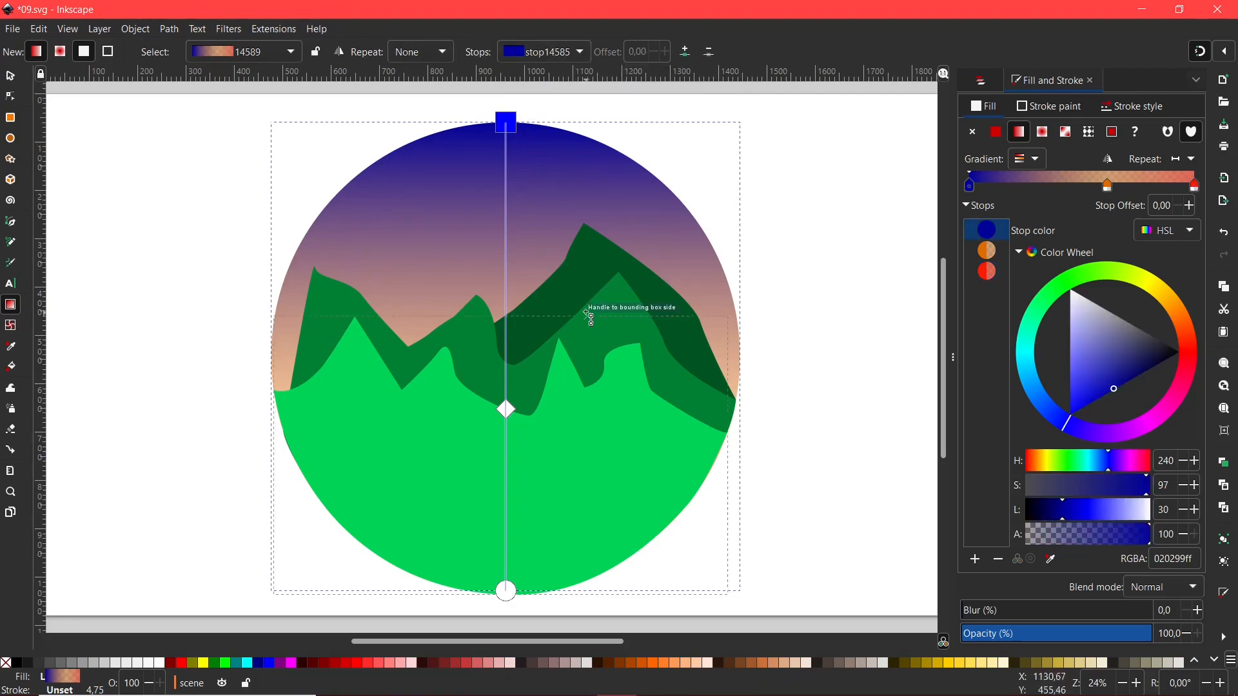
Try larger offsets for the gradient's orange middle stop: 0.63 and 0.85
{"action": "left_click", "coordinate": [506, 410]}
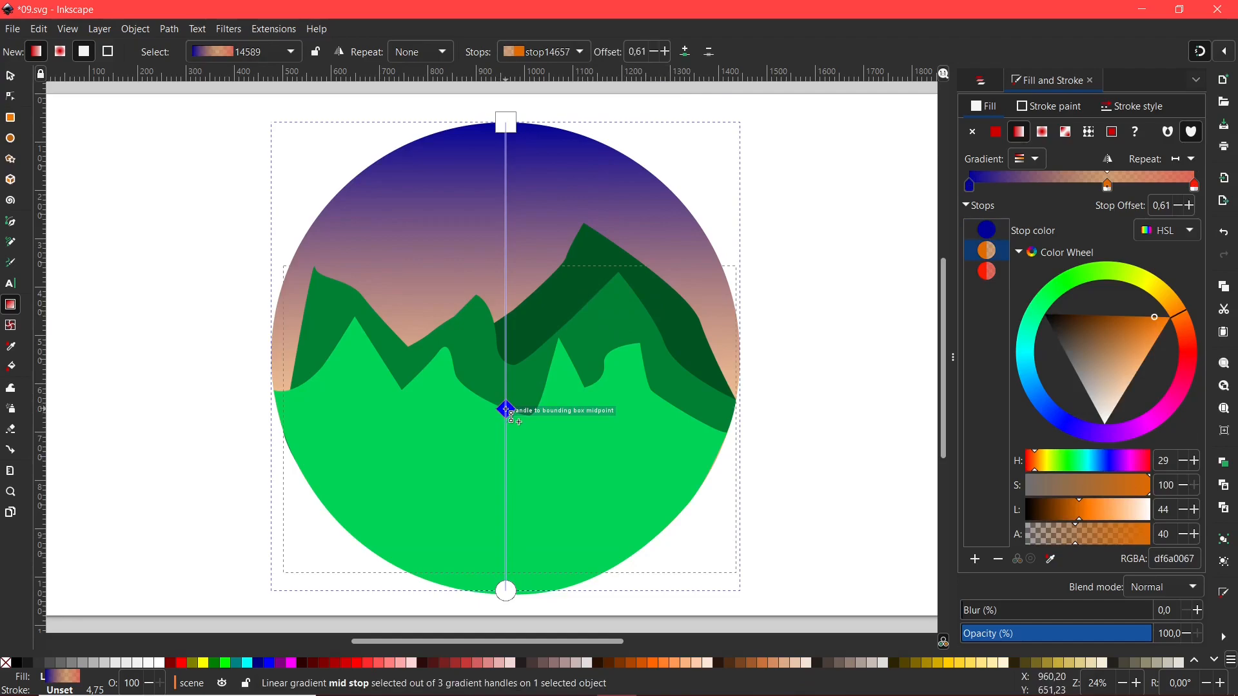
{"action": "double_click", "coordinate": [664, 51]}
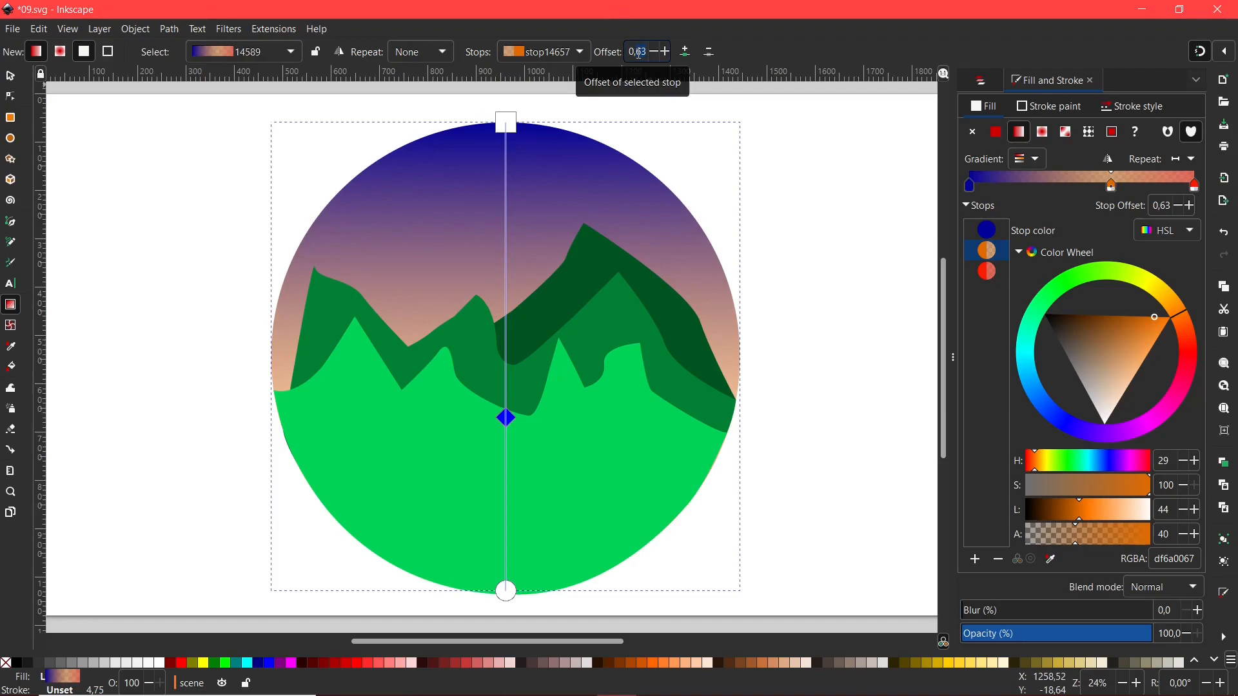
{"action": "type", "text": "85"}
{"action": "key", "text": "Return"}
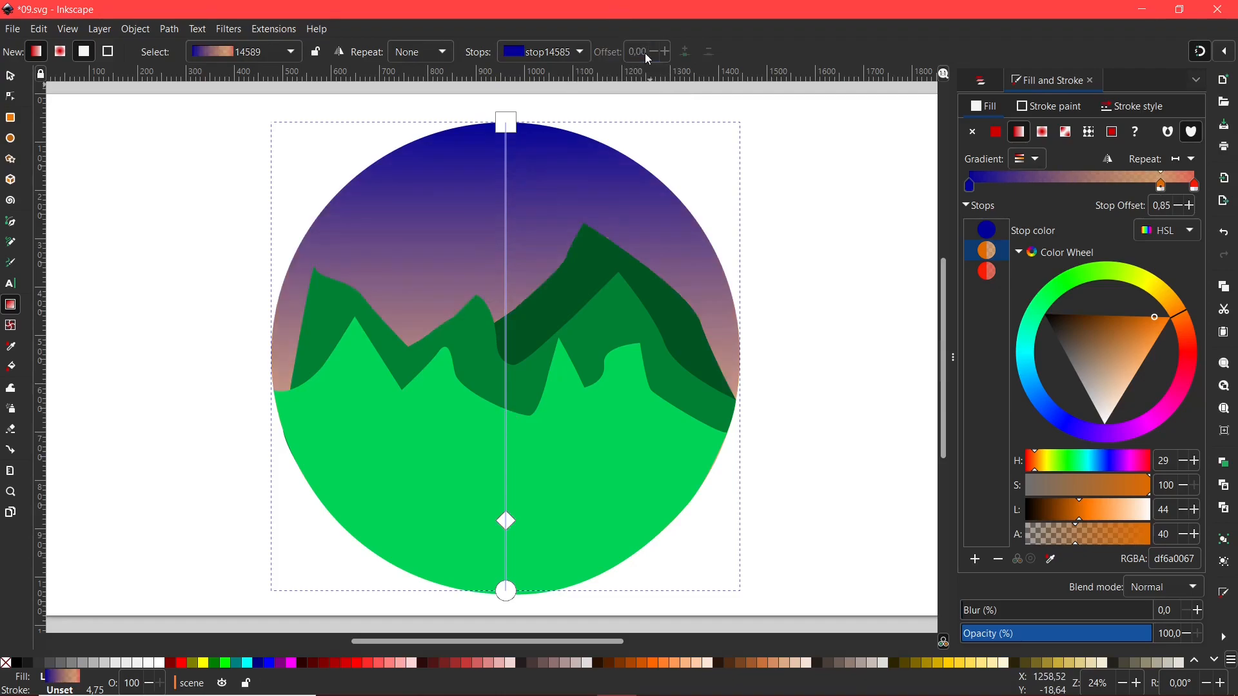
{"action": "left_click", "coordinate": [572, 464]}
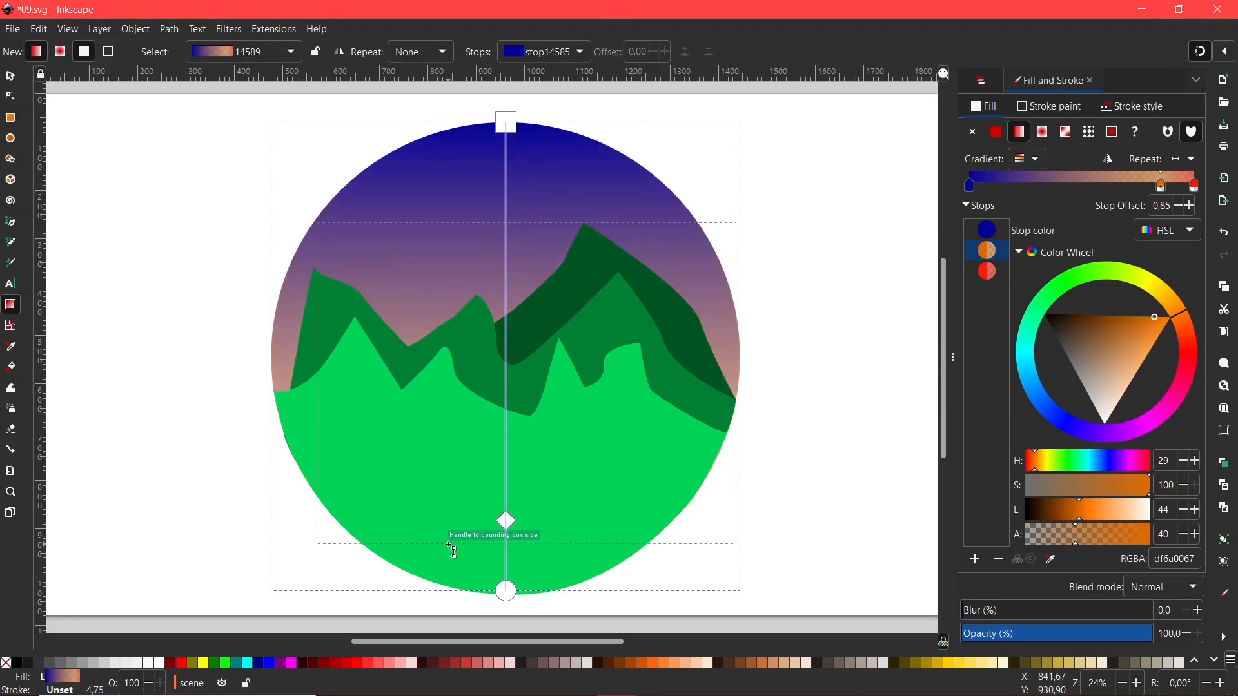
Set the offset of the gradient's orange middle stop to 0.63
{"action": "left_click", "coordinate": [506, 521]}
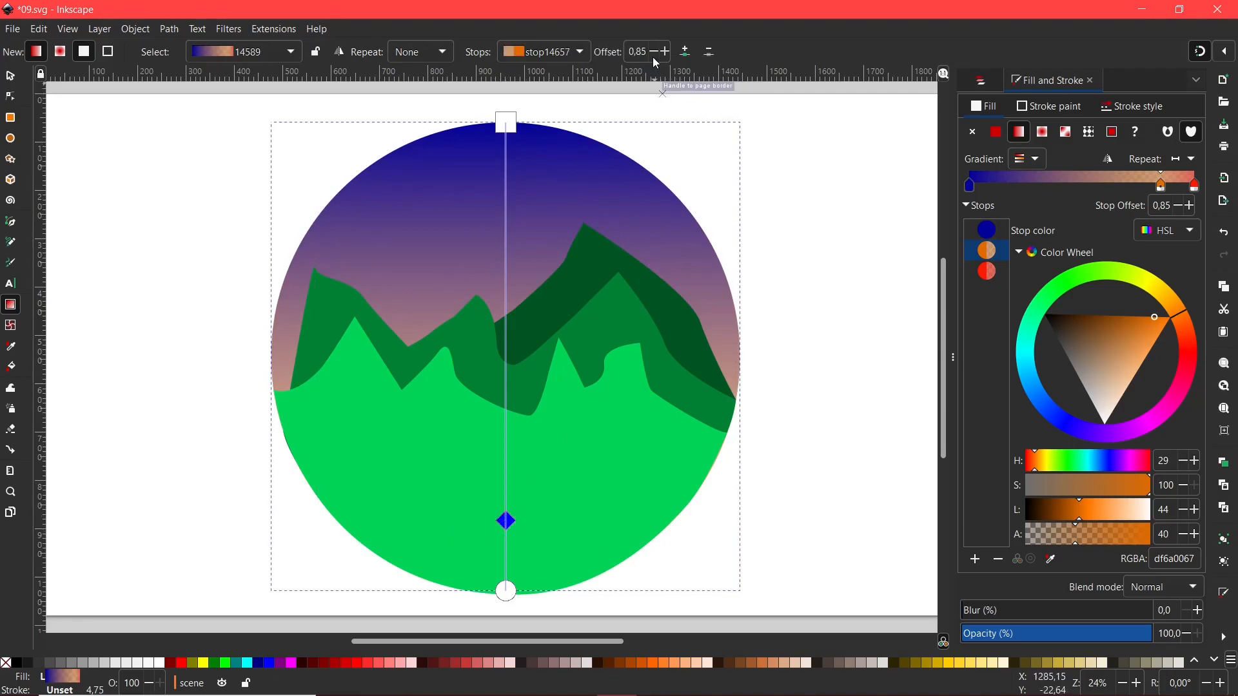
{"action": "left_click_drag", "start_coordinate": [647, 52], "coordinate": [637, 52]}
{"action": "type", "text": "63"}
{"action": "key", "text": "Return"}
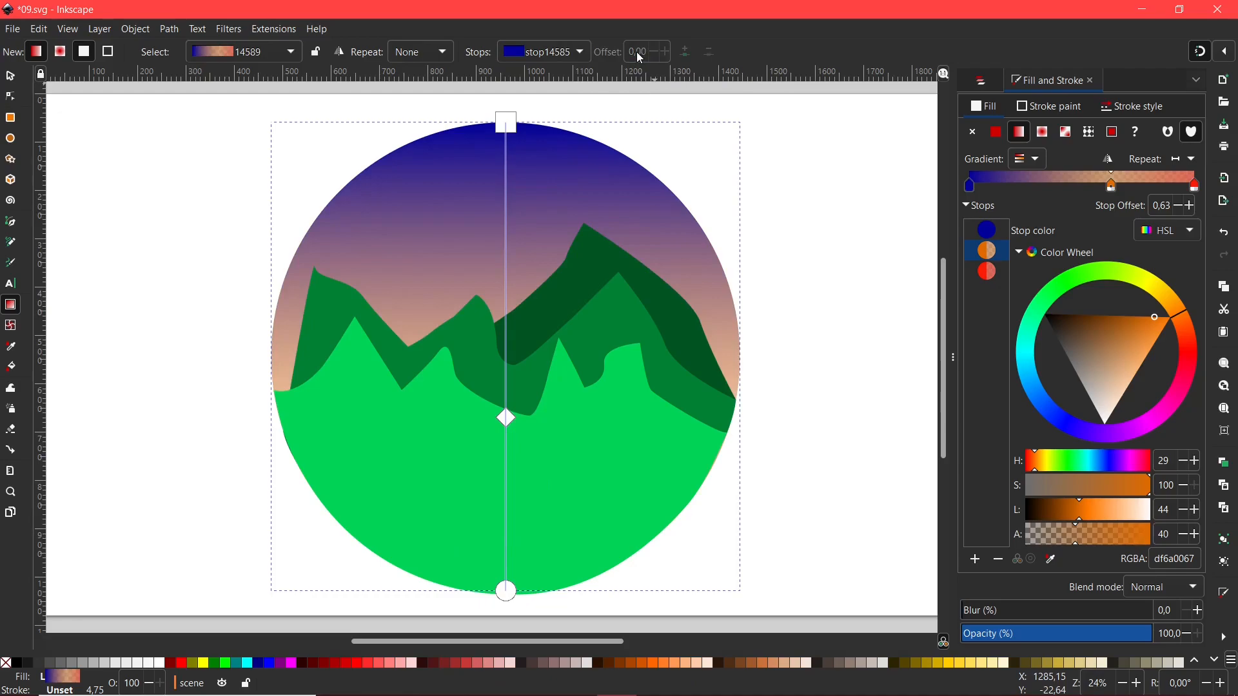
Select the sky gradient's stops one after another: the orange middle stop, the red end stop and the blue start stop
{"action": "left_click", "coordinate": [507, 419]}
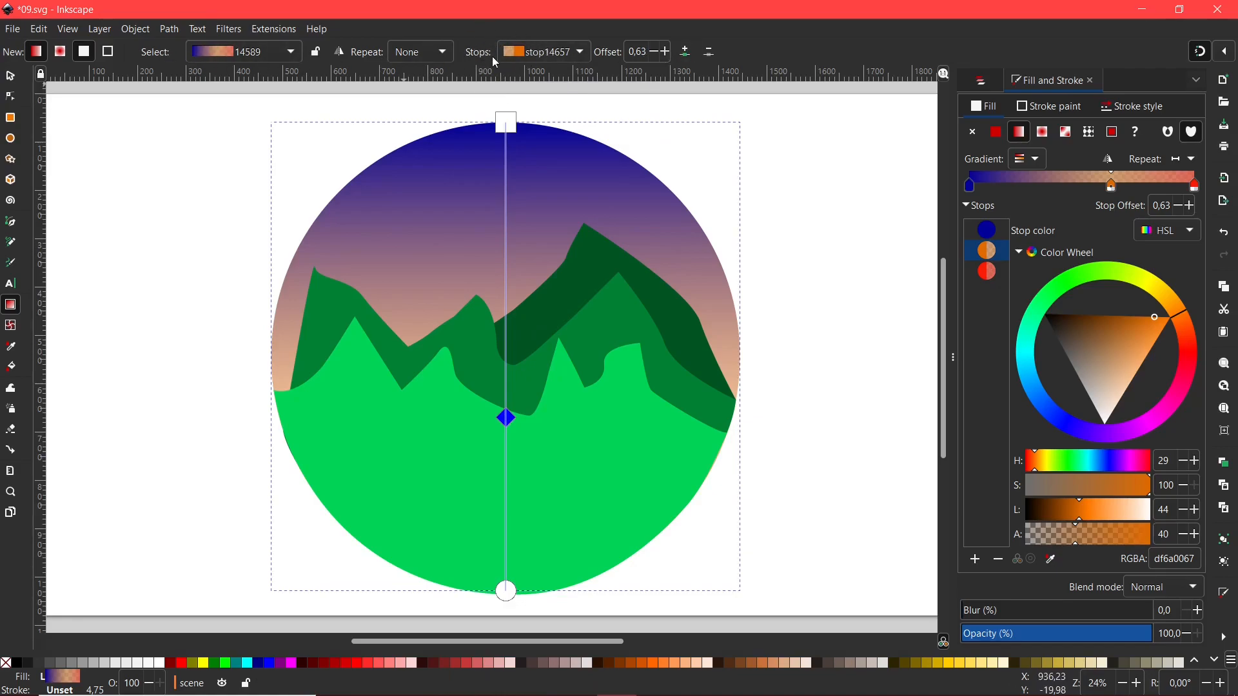
{"action": "left_click", "coordinate": [583, 55]}
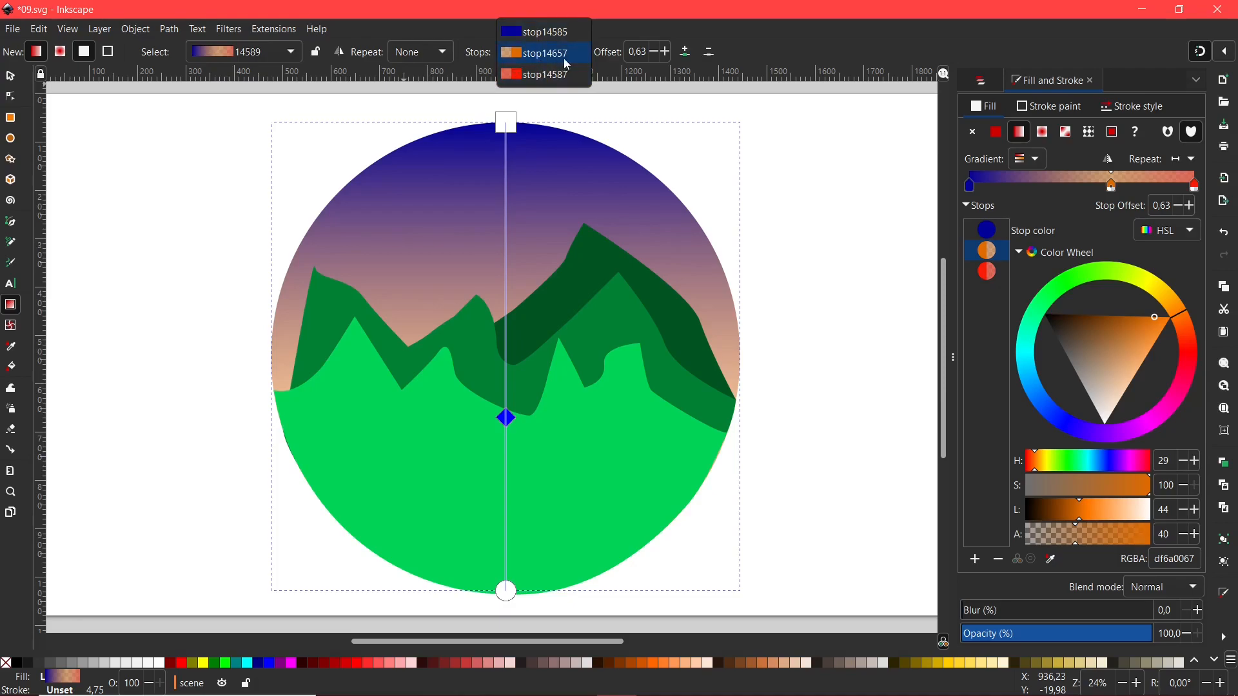
{"action": "left_click", "coordinate": [521, 59]}
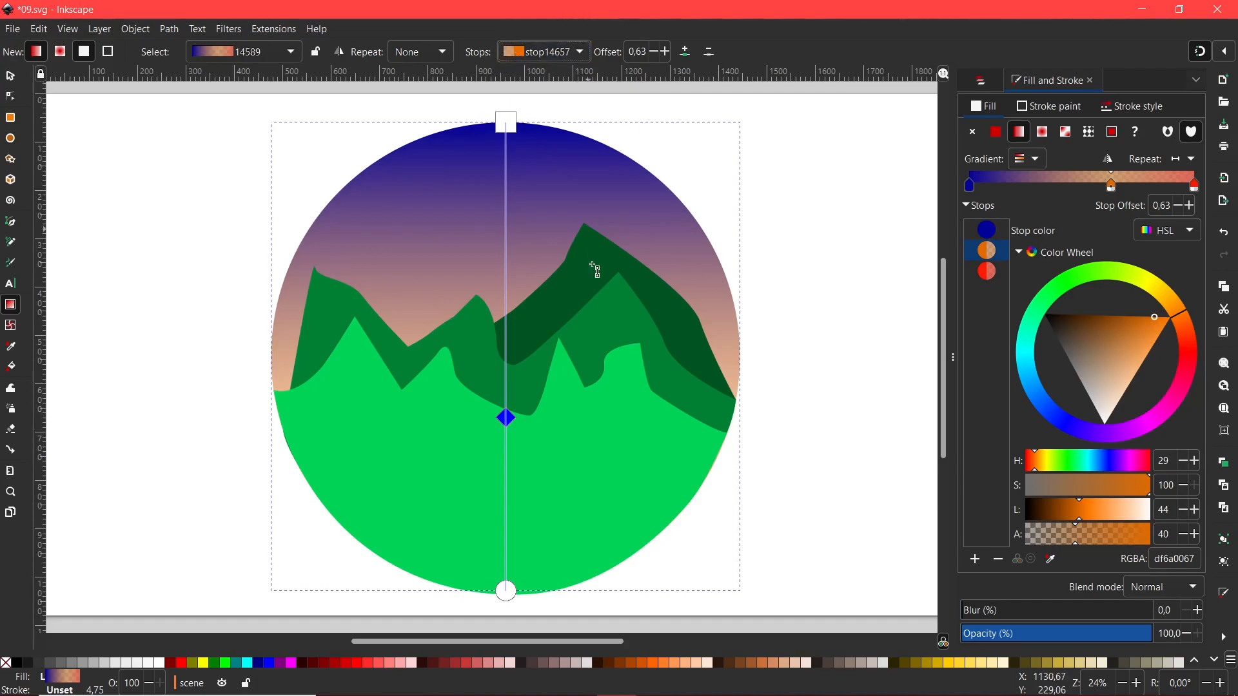
{"action": "left_click", "coordinate": [547, 53]}
{"action": "left_click", "coordinate": [558, 73]}
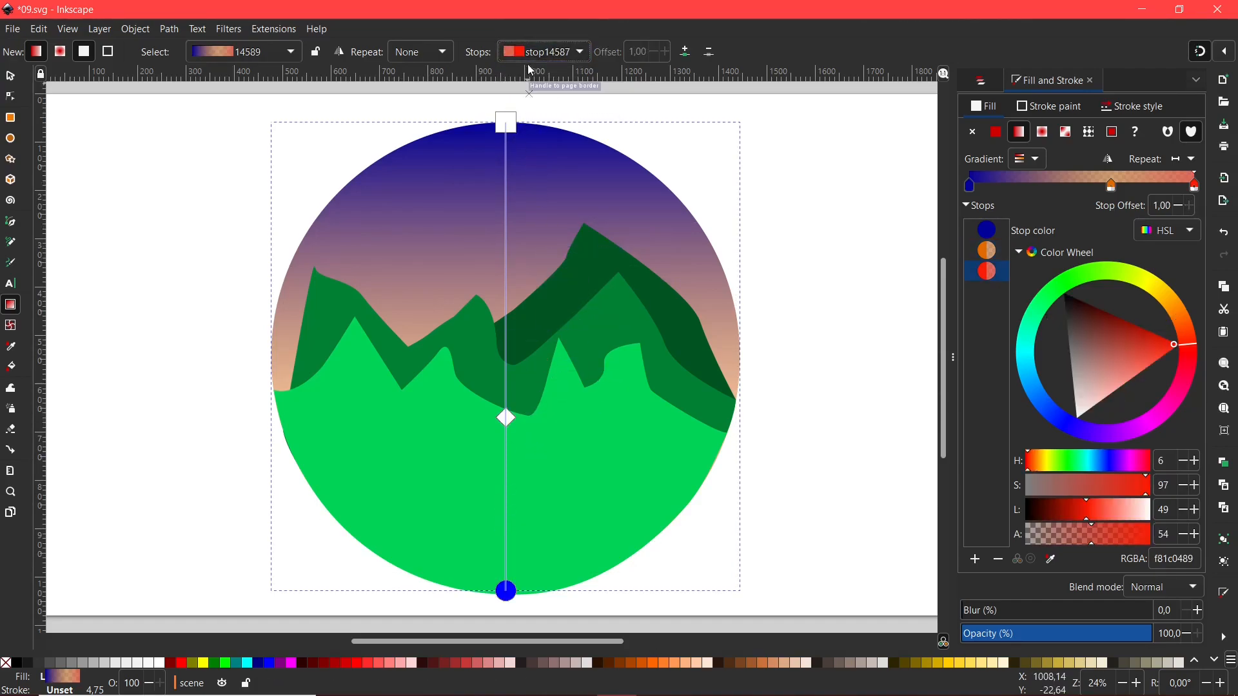
{"action": "left_click", "coordinate": [534, 51]}
{"action": "scroll", "coordinate": [548, 29], "scroll_direction": "up", "scroll_amount": 2}
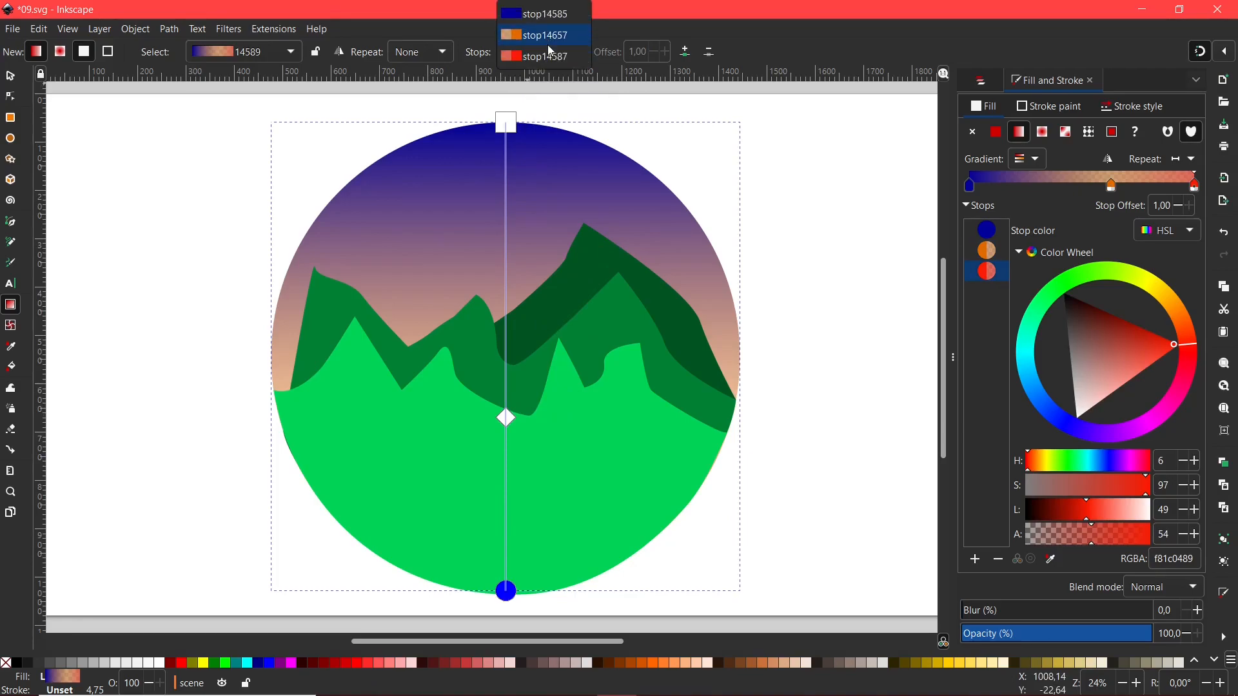
{"action": "left_click", "coordinate": [549, 16]}
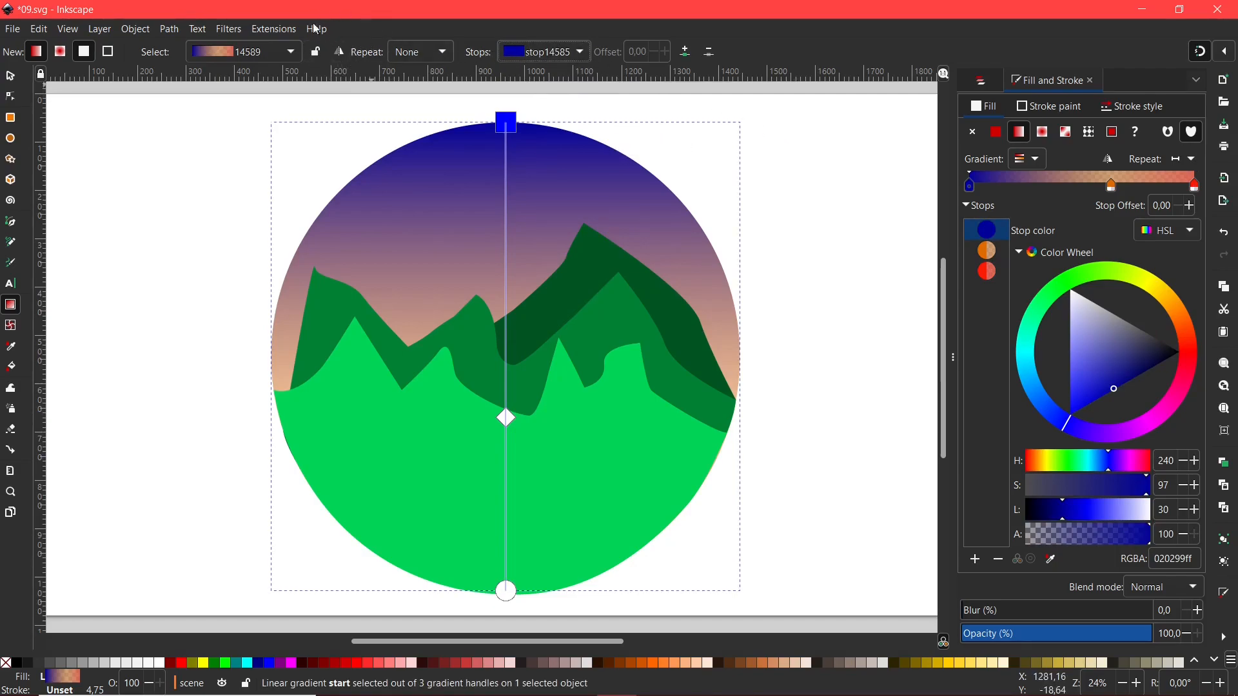
Reverse the sky gradient's direction, and reverse it back
{"action": "left_click", "coordinate": [338, 52]}
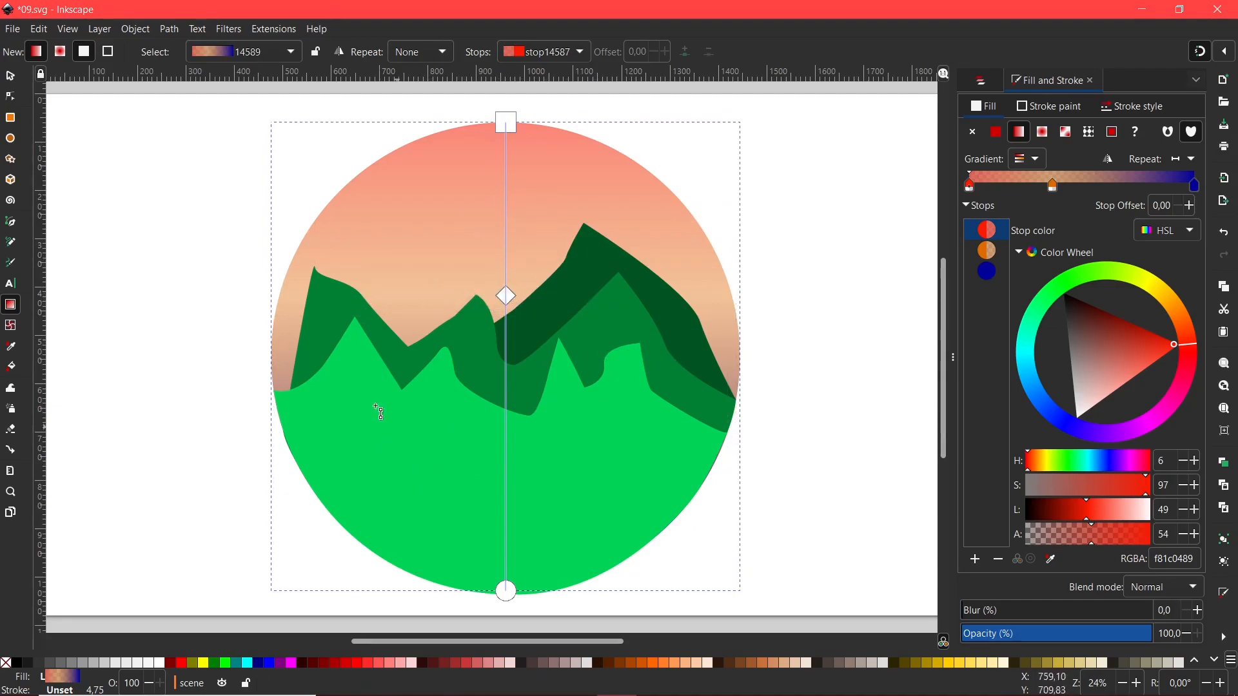
{"action": "left_click", "coordinate": [340, 51]}
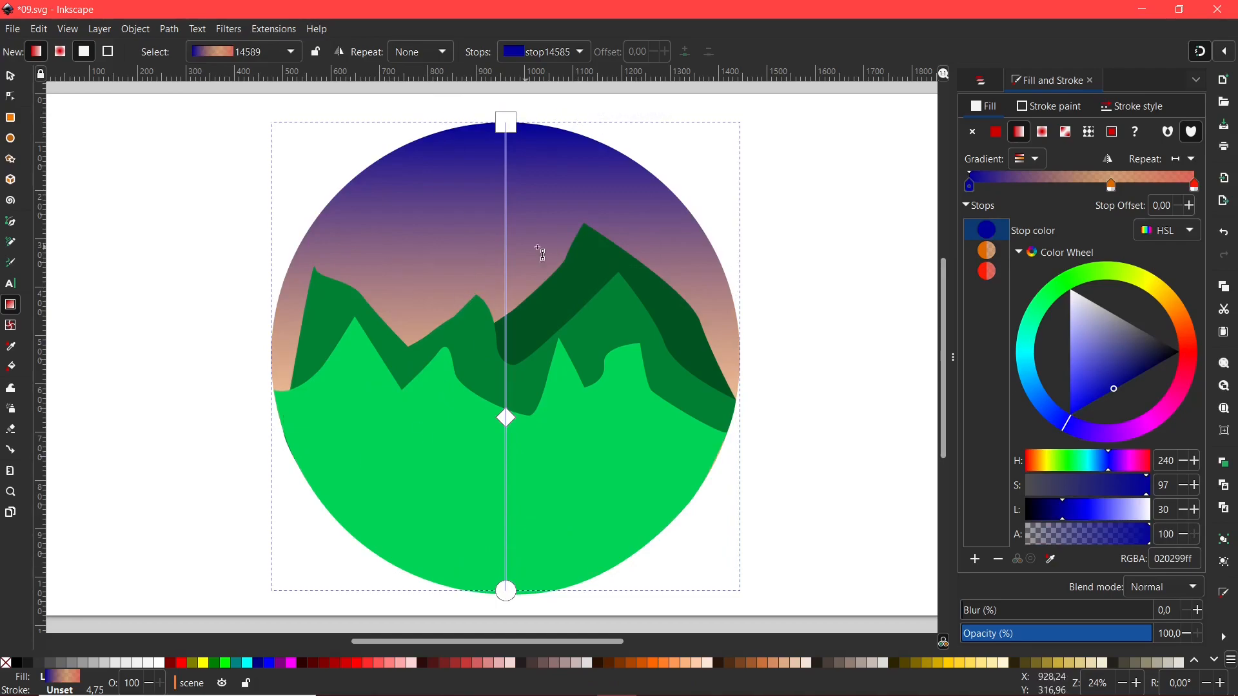
Convert the sky circle's linear gradient to a radial one and recolour its outer stop to pink (f8047e)
{"action": "left_click", "coordinate": [1044, 133]}
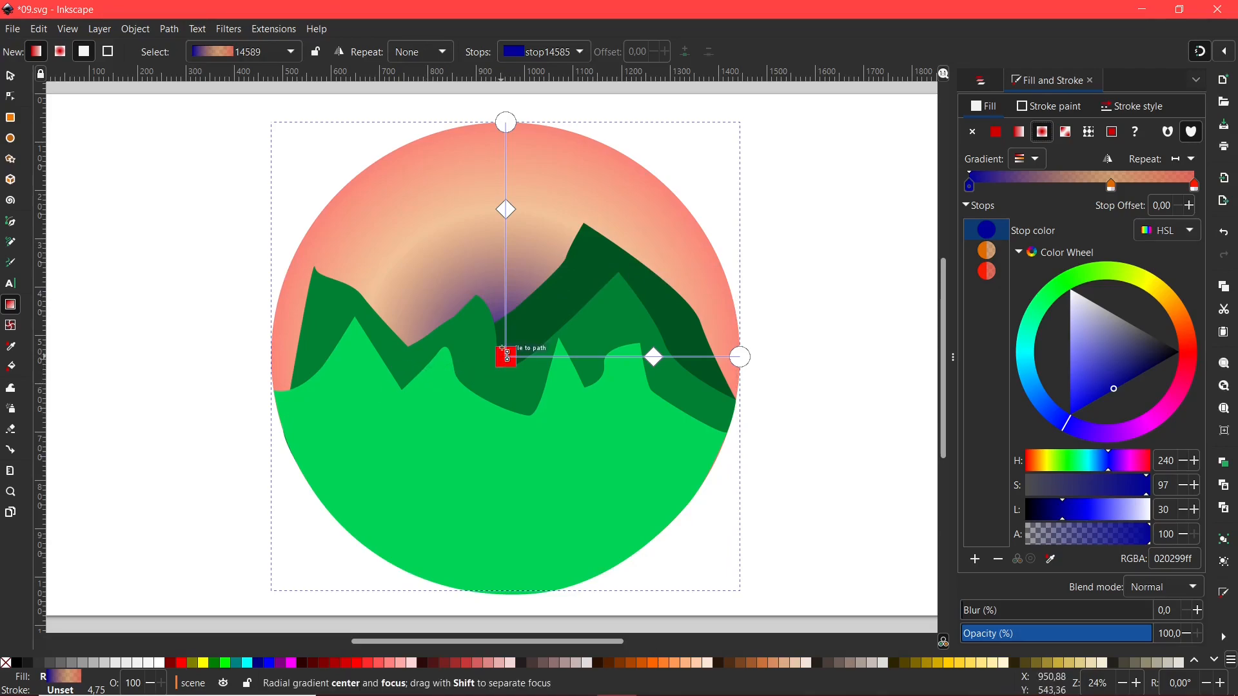
{"action": "mouse_move", "coordinate": [736, 364]}
{"action": "left_mouse_down"}
{"action": "mouse_move", "coordinate": [603, 365]}
{"action": "mouse_move", "coordinate": [740, 357]}
{"action": "left_mouse_up"}
{"action": "left_click_drag", "start_coordinate": [505, 157], "coordinate": [514, 129]}
{"action": "left_click", "coordinate": [740, 359]}
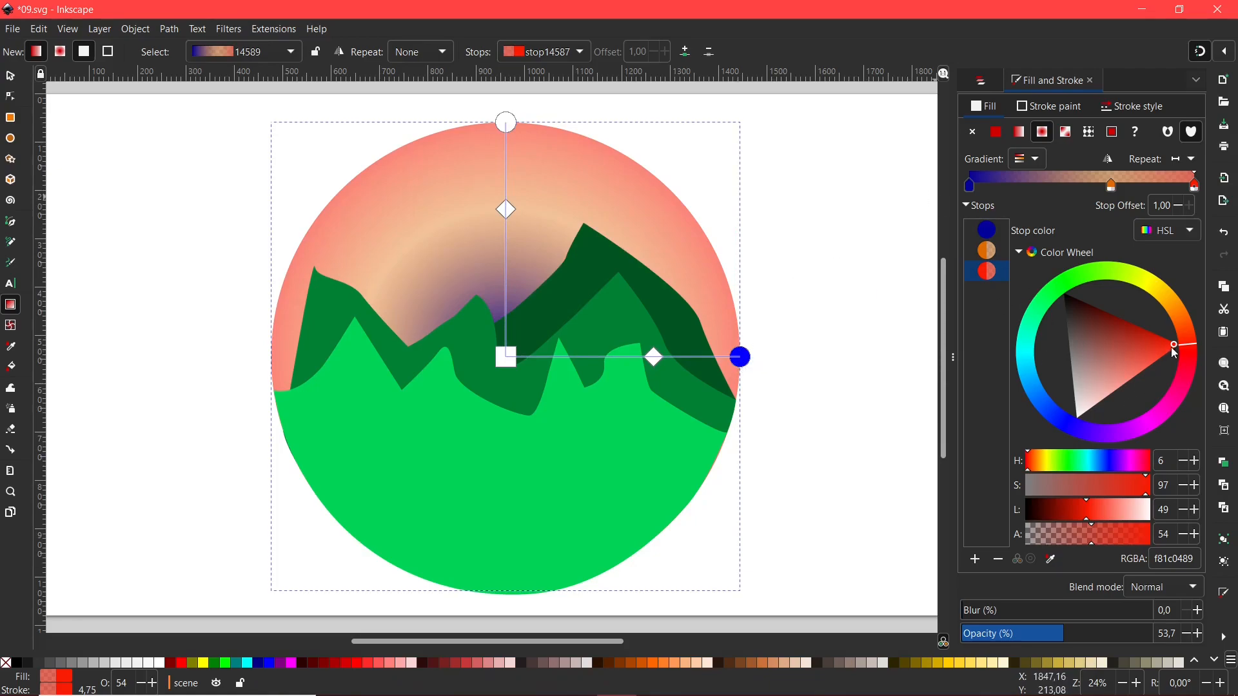
{"action": "left_click", "coordinate": [1179, 396]}
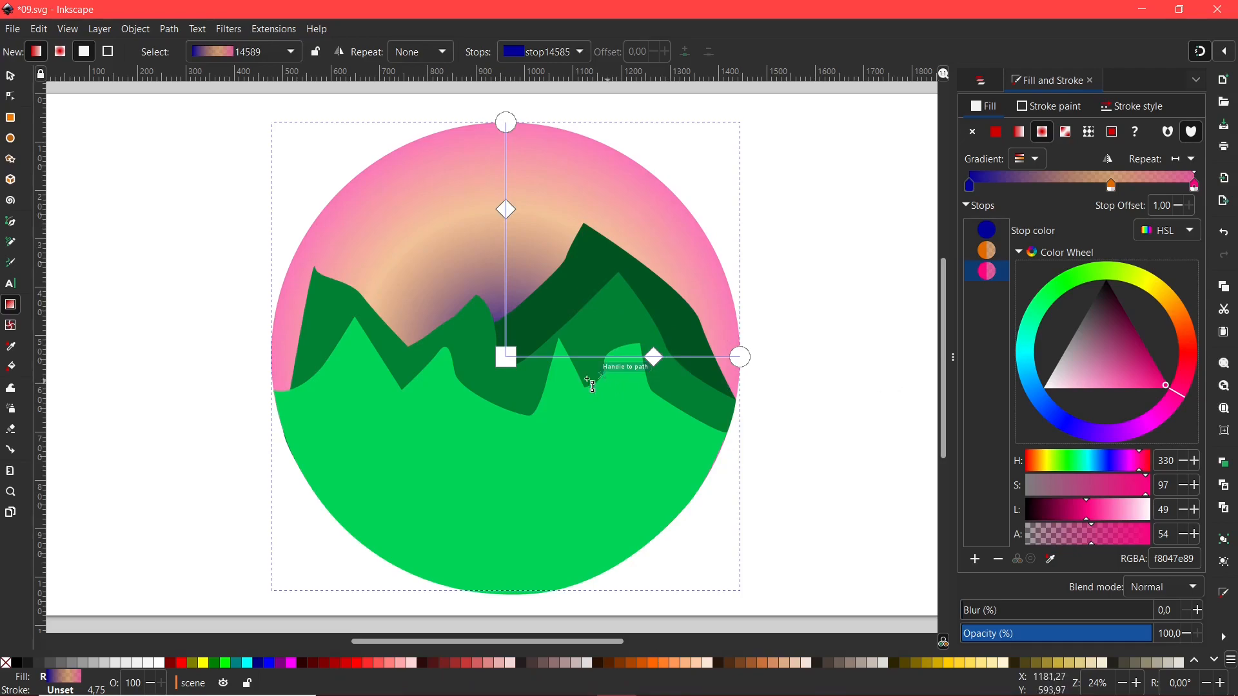
Add an extra stop at offset 0.85 to the radial gradient, and delete it again
{"action": "double_click", "coordinate": [506, 157]}
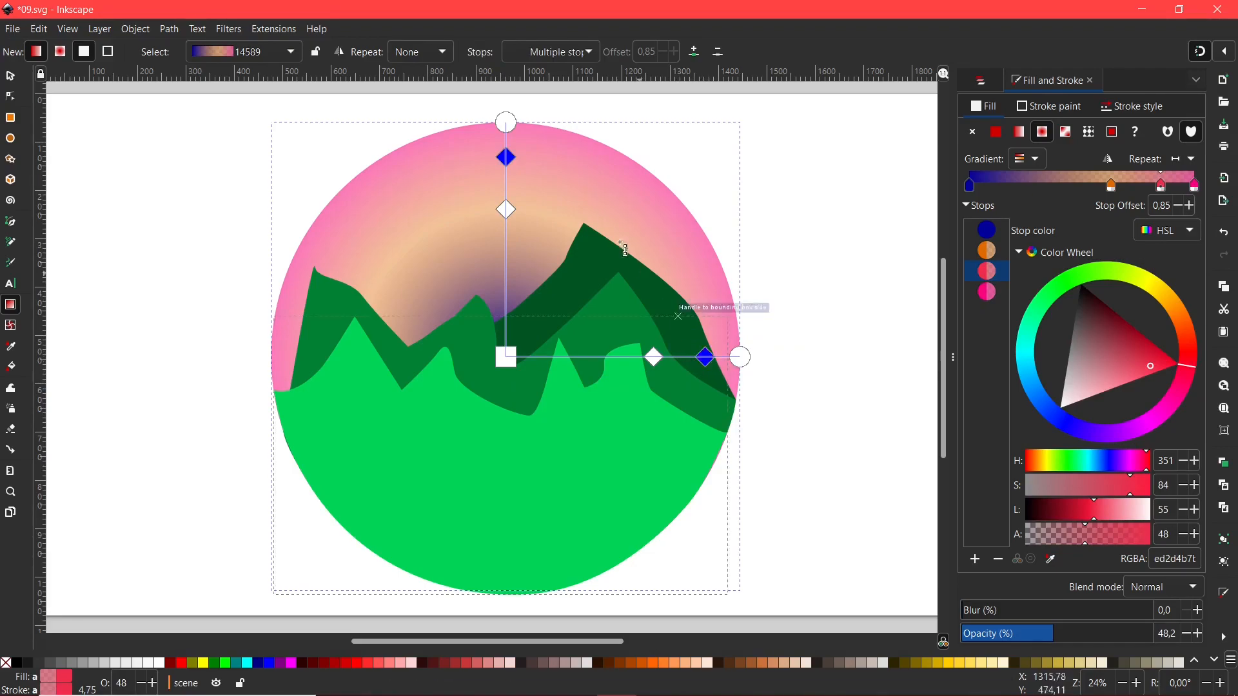
{"action": "left_click", "coordinate": [507, 158]}
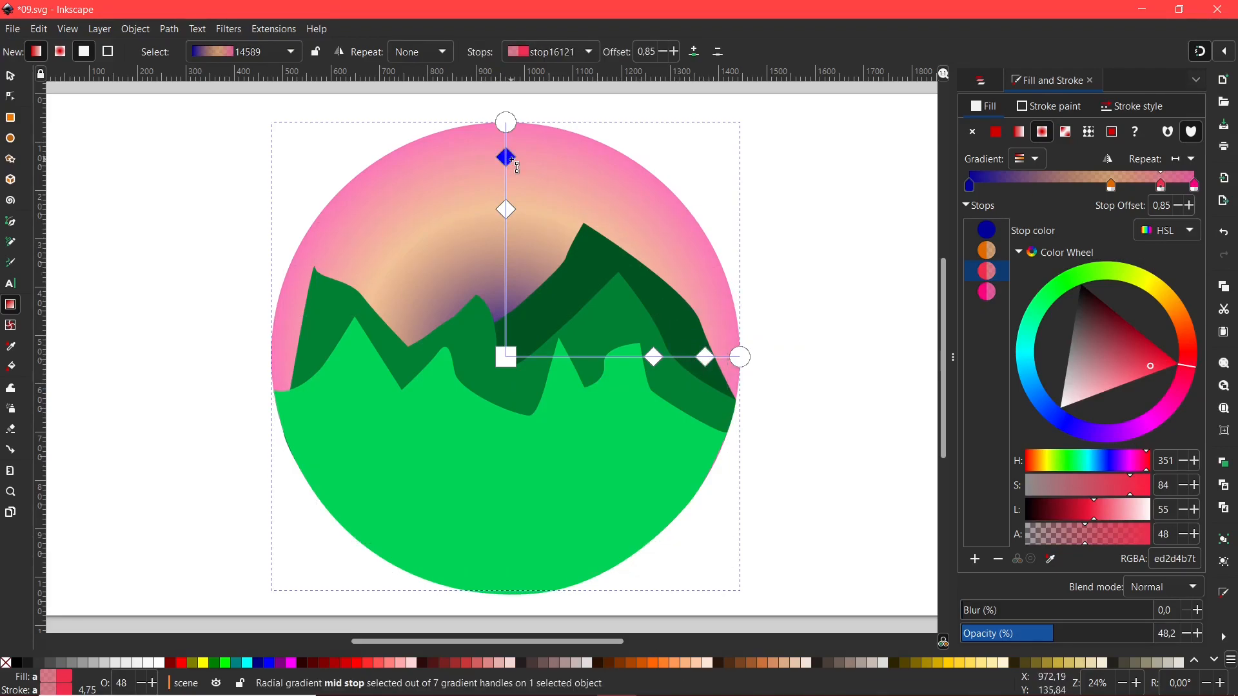
{"action": "key", "text": "Delete"}
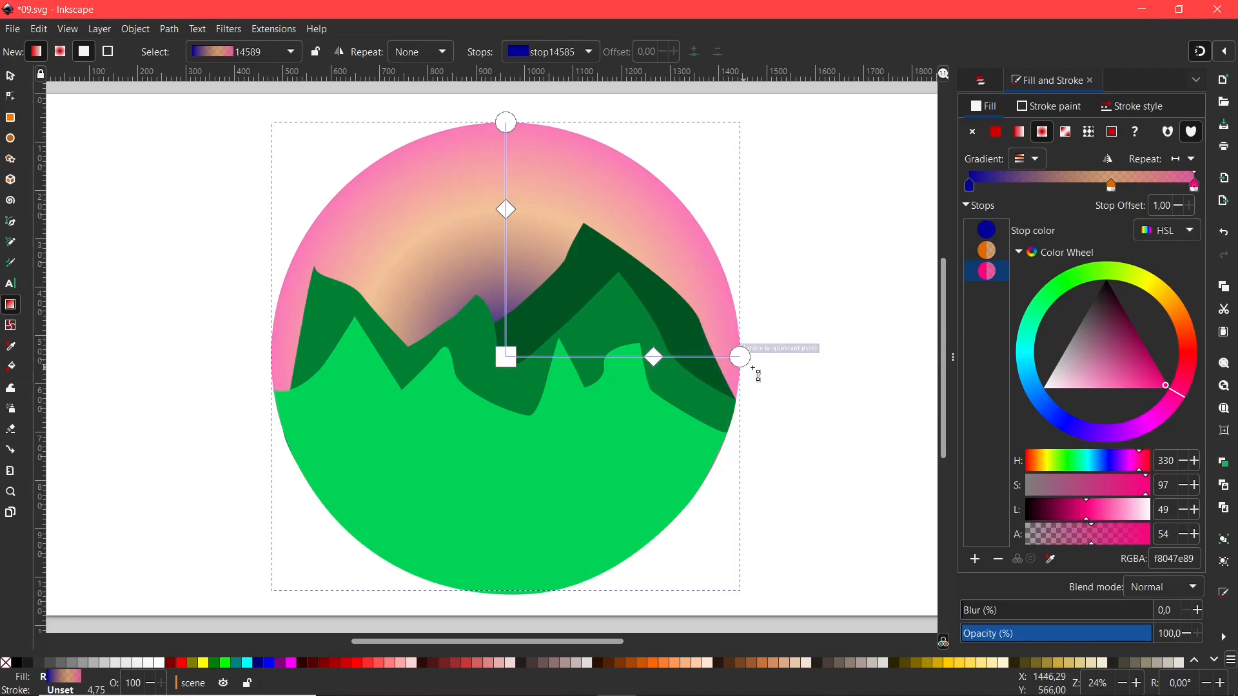
Draw a rectangle about 314 by 356 px on the empty page area beside the mountain scene
{"action": "scroll", "coordinate": [741, 361], "scroll_direction": "right", "scroll_amount": 5}
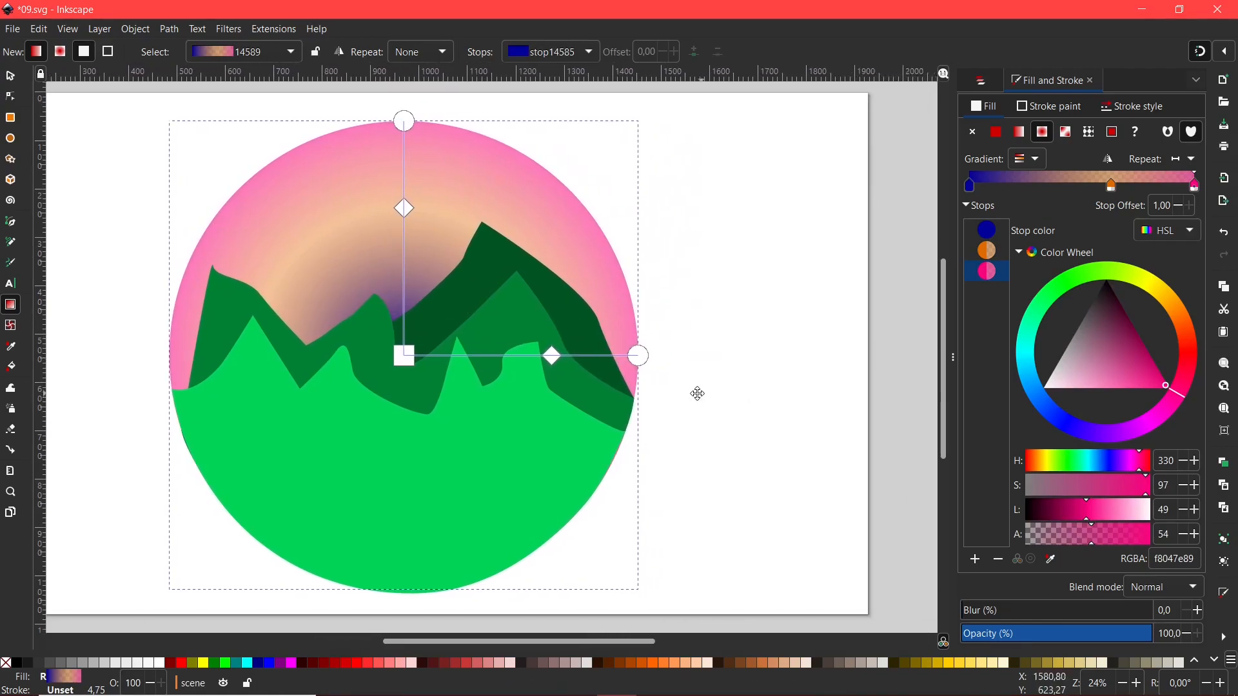
{"action": "scroll", "coordinate": [705, 434], "scroll_direction": "left", "scroll_amount": 2}
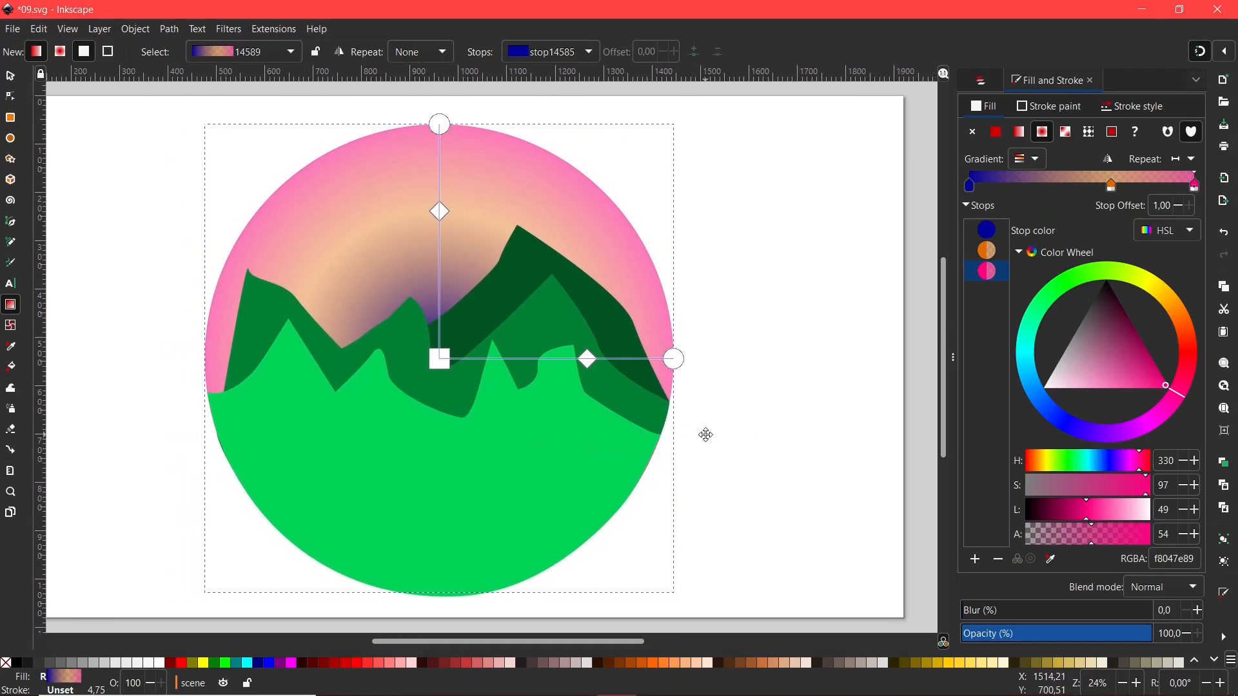
{"action": "left_click", "coordinate": [16, 122]}
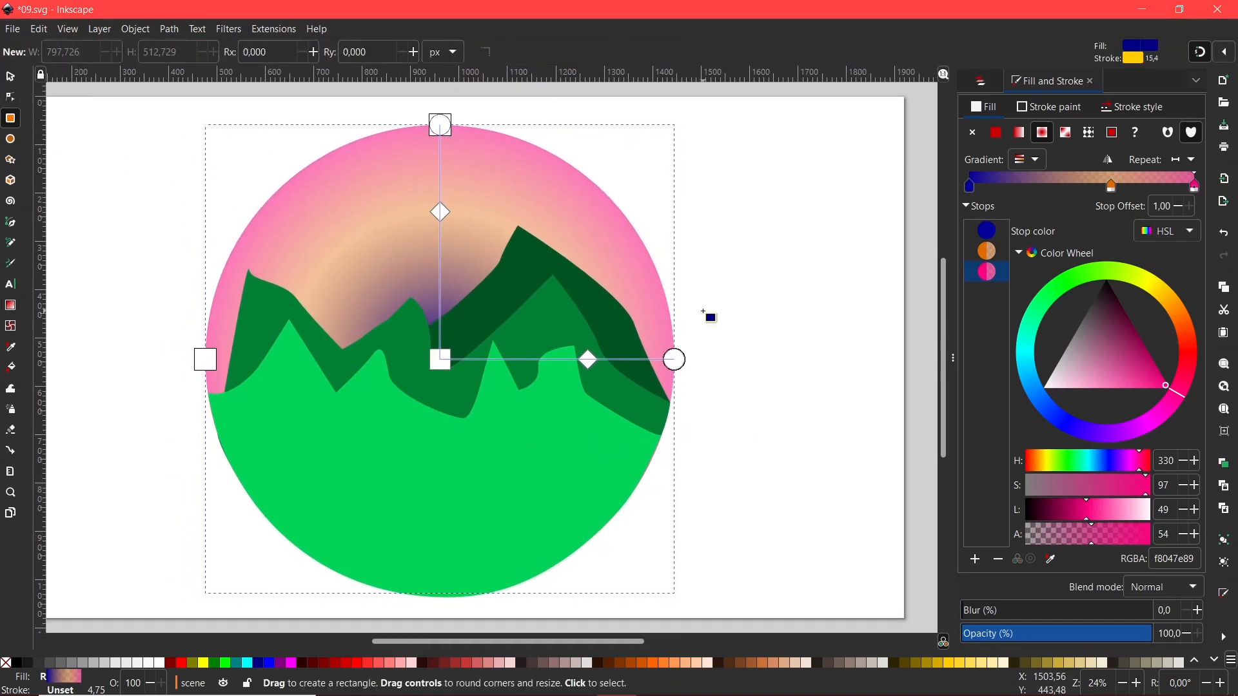
{"action": "left_click_drag", "start_coordinate": [722, 240], "coordinate": [877, 414]}
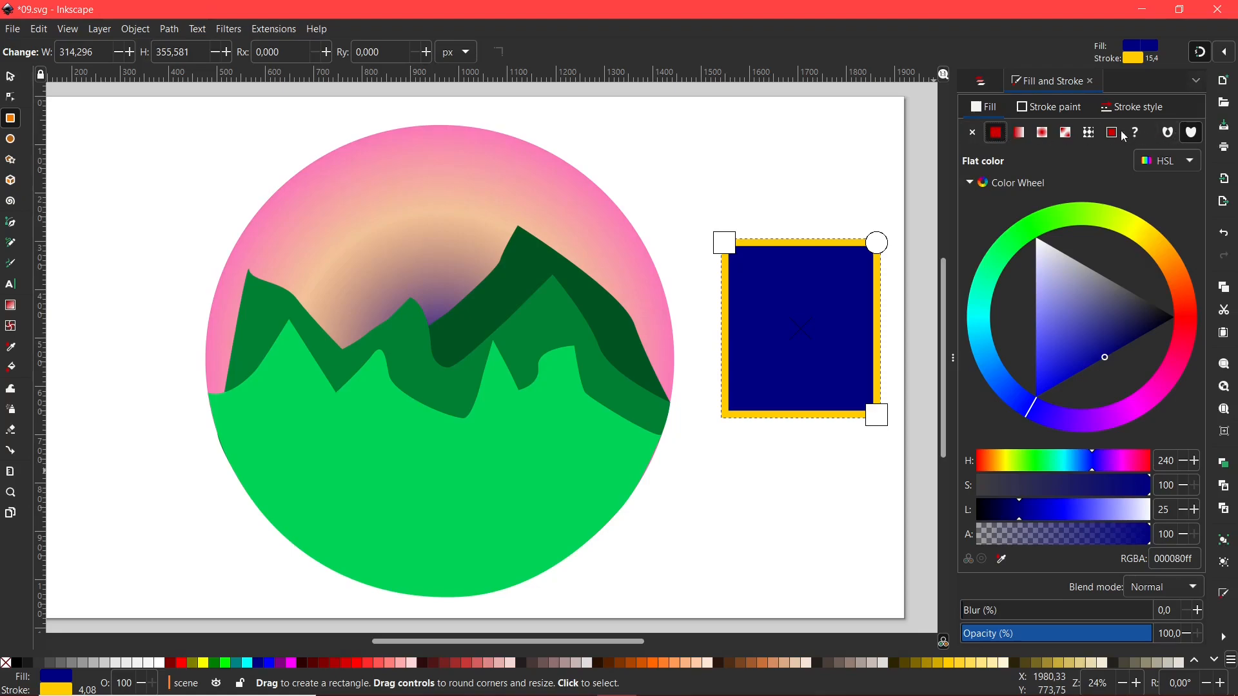
Fill the rectangle with a linear gradient that reuses the sky's existing gradient 14589
{"action": "left_click", "coordinate": [1020, 135]}
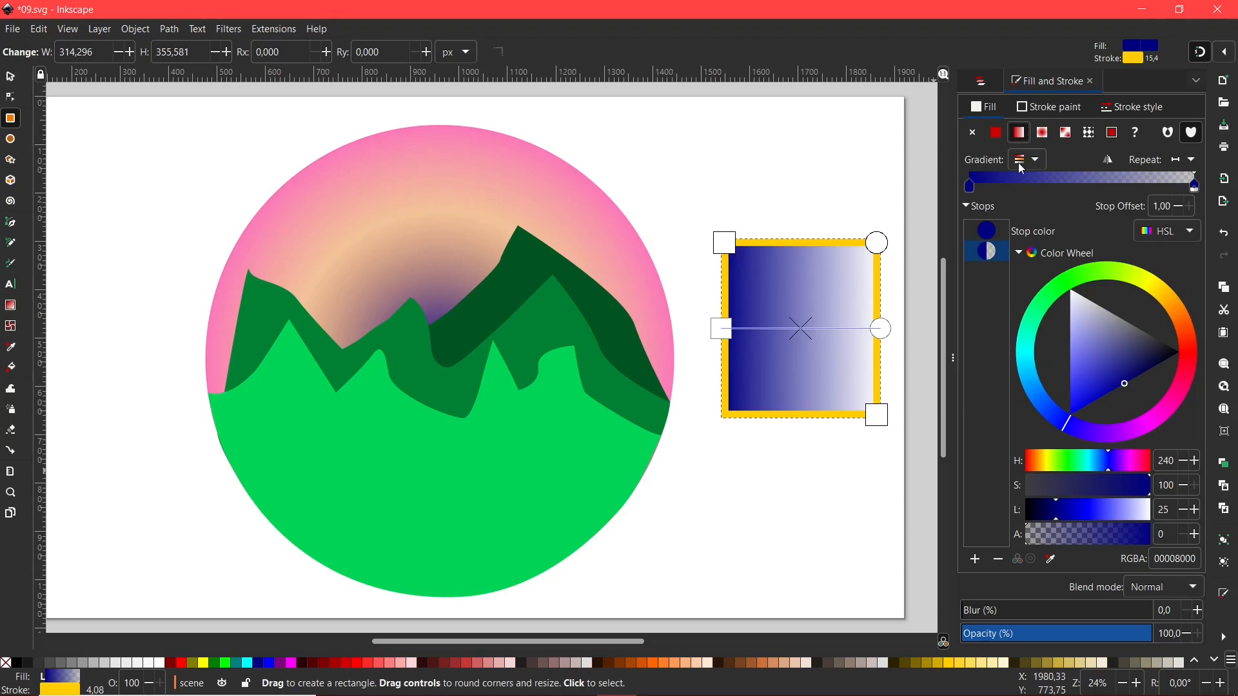
{"action": "left_click", "coordinate": [1037, 161]}
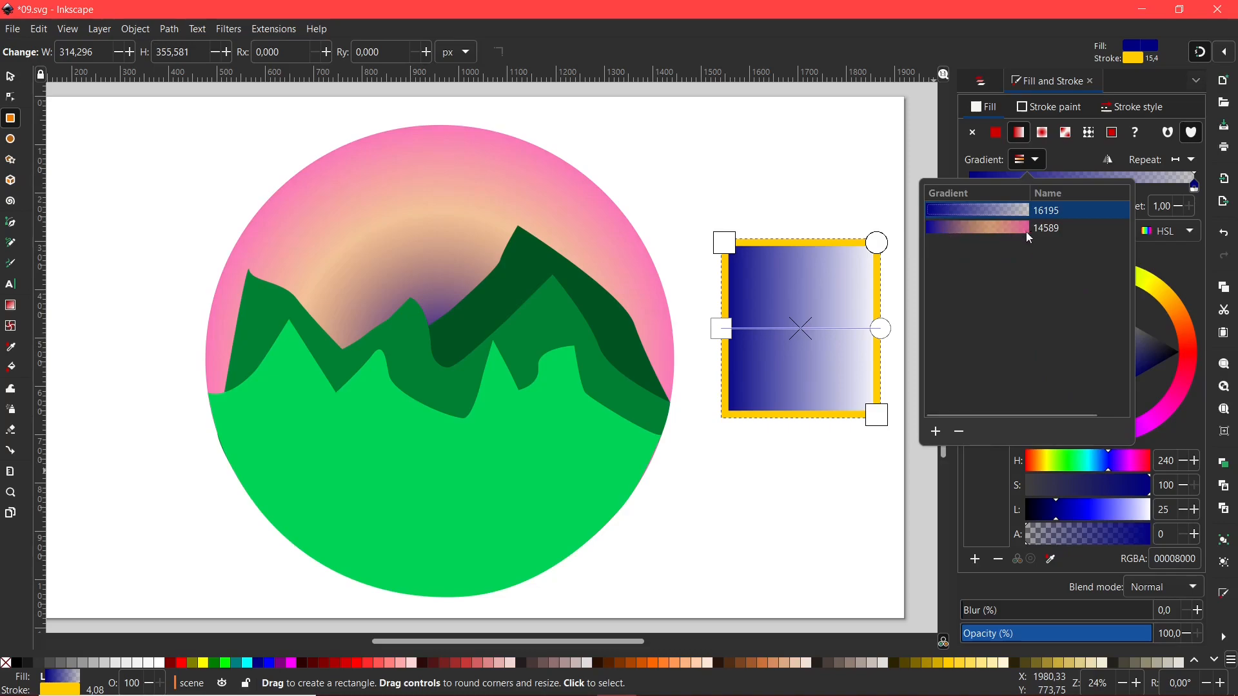
{"action": "left_click", "coordinate": [1017, 227]}
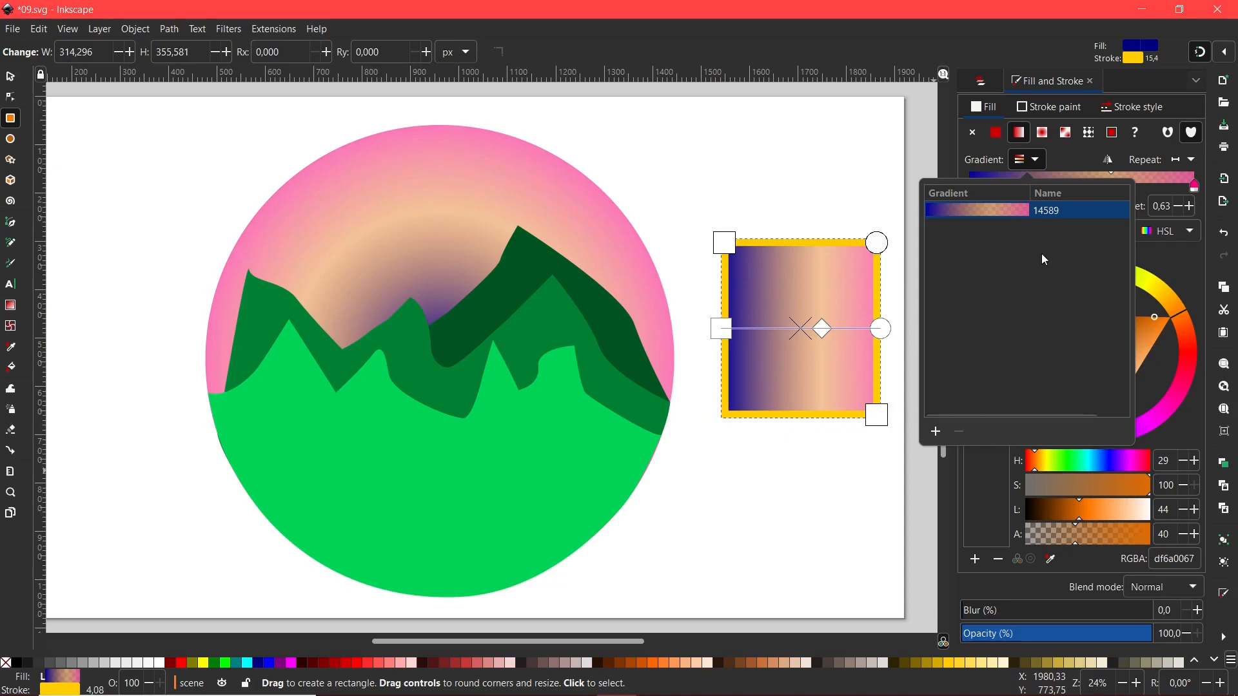
Link the related gradients with the Gradient tool active, and recolour the rectangle gradient's end stop to red (f81604)
{"action": "left_click", "coordinate": [12, 314]}
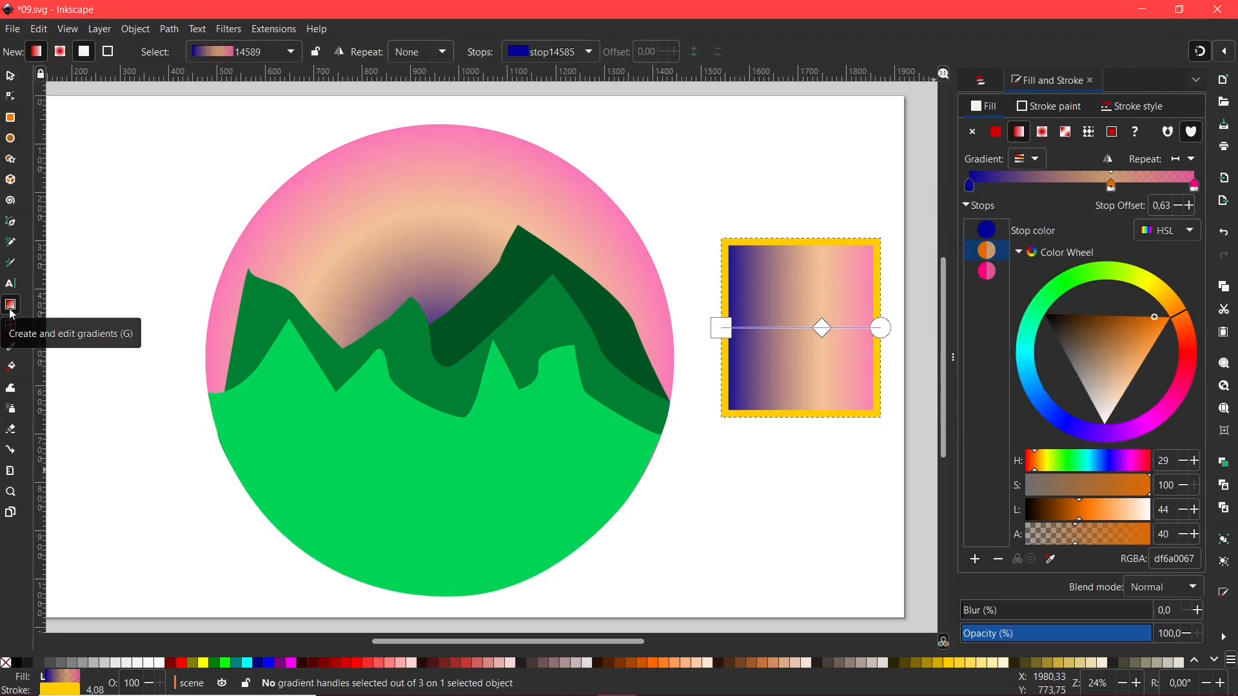
{"action": "left_click", "coordinate": [318, 52]}
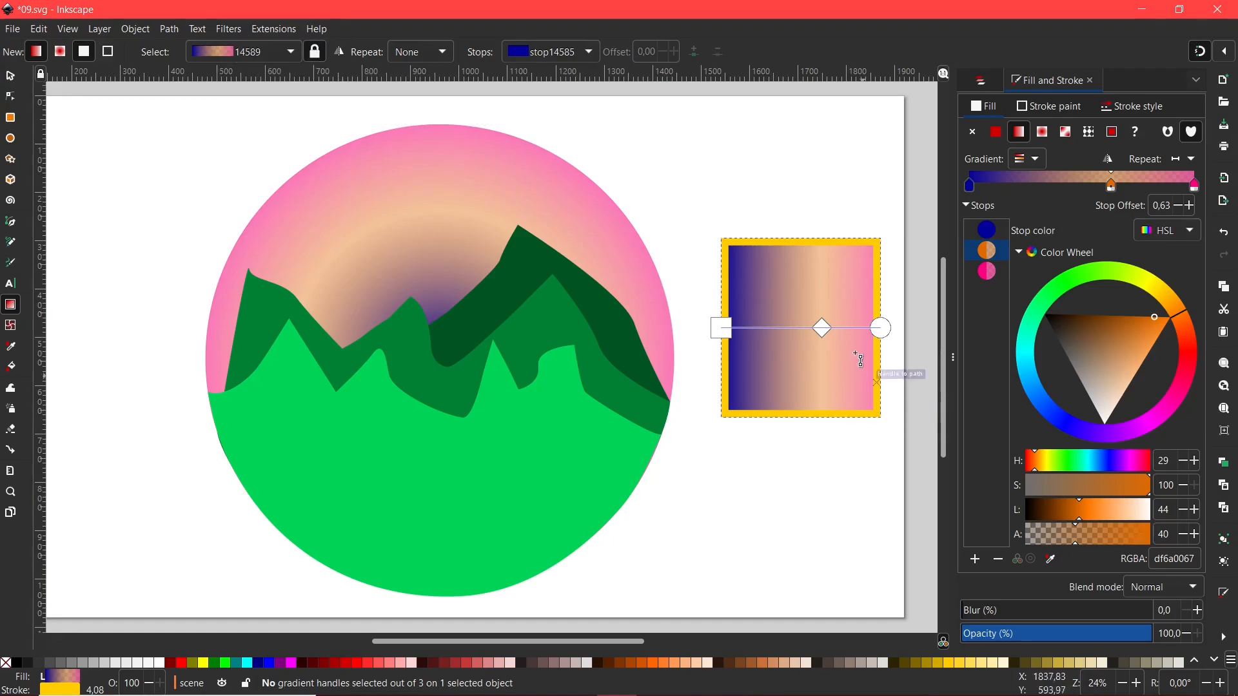
{"action": "left_click", "coordinate": [881, 329]}
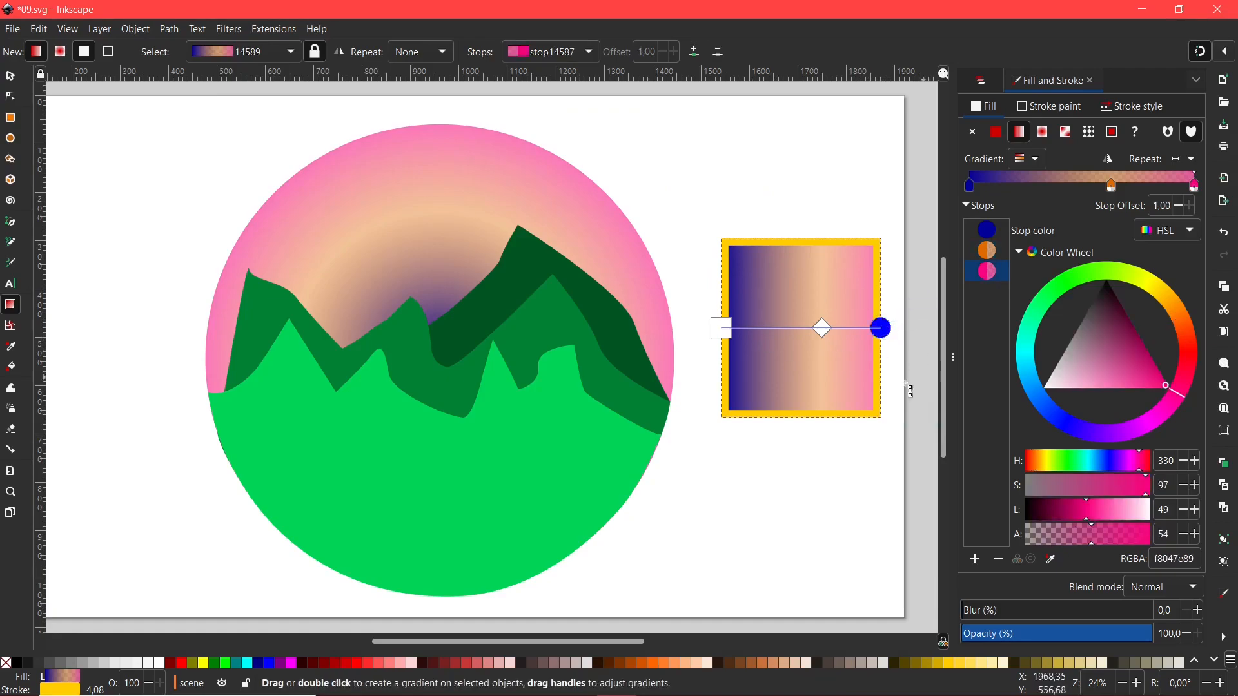
{"action": "left_click", "coordinate": [1193, 348]}
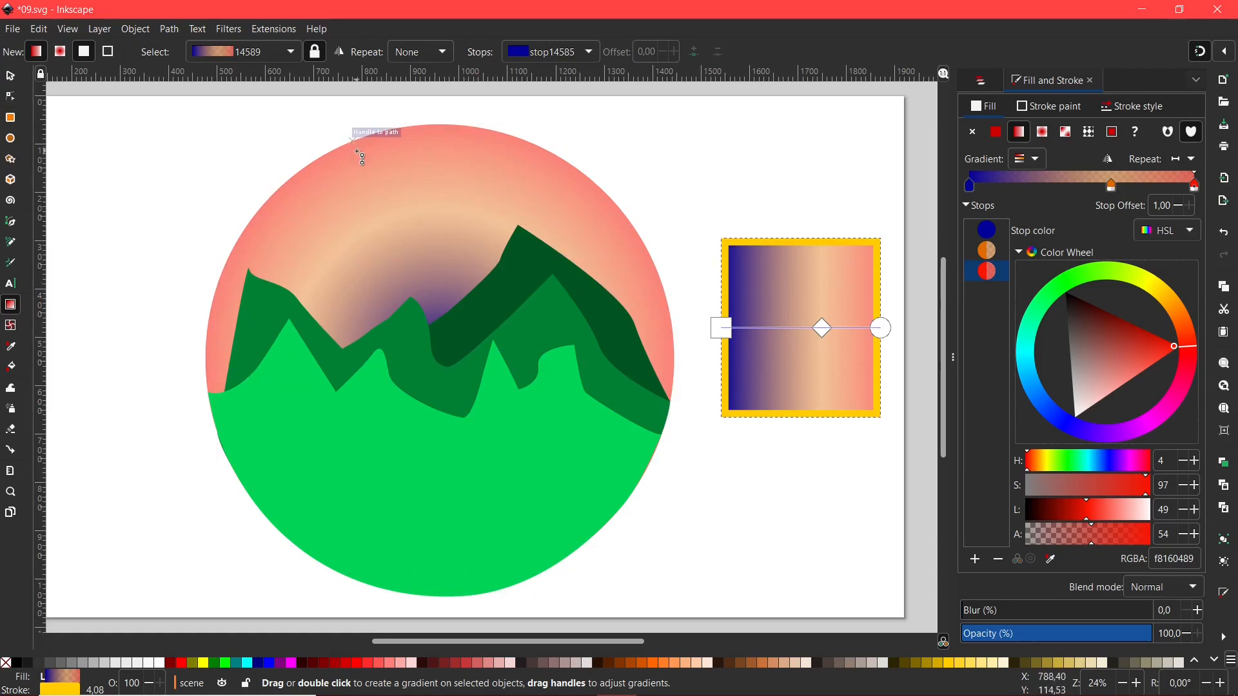
Unlink the gradients and recolour only the sky circle's outer stop, first to orange (f87804) and finally to light green
{"action": "left_click", "coordinate": [312, 53]}
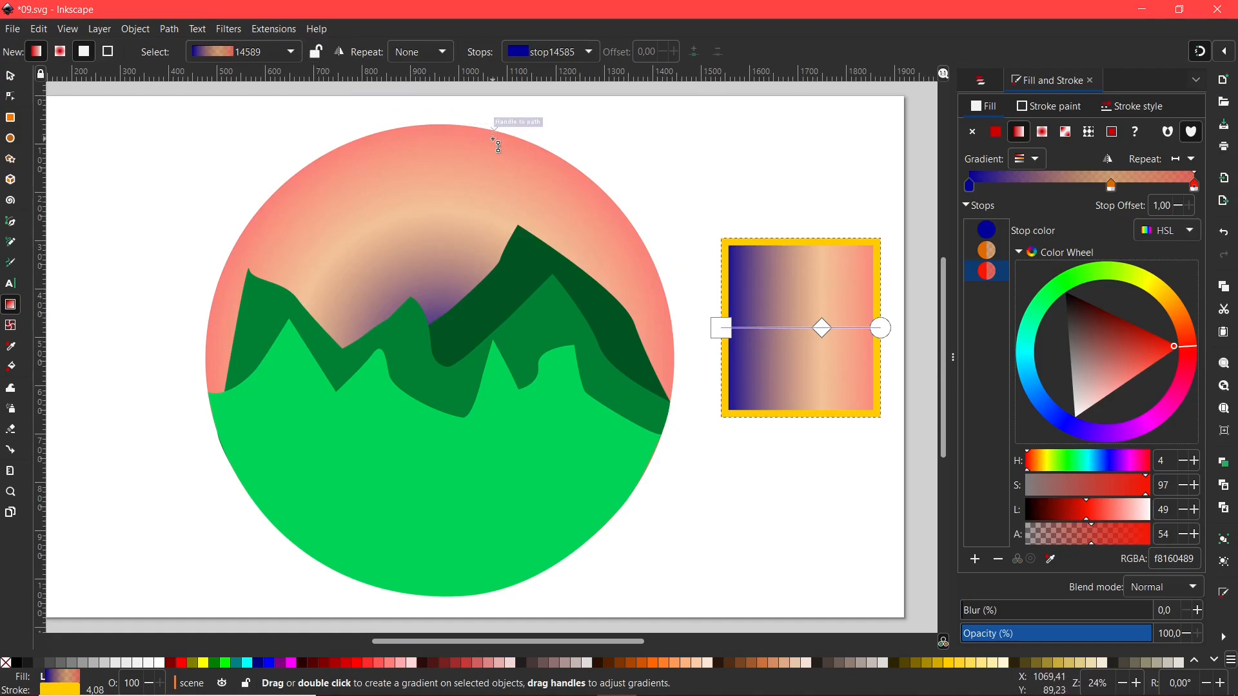
{"action": "left_click", "coordinate": [498, 145]}
{"action": "left_click", "coordinate": [441, 126]}
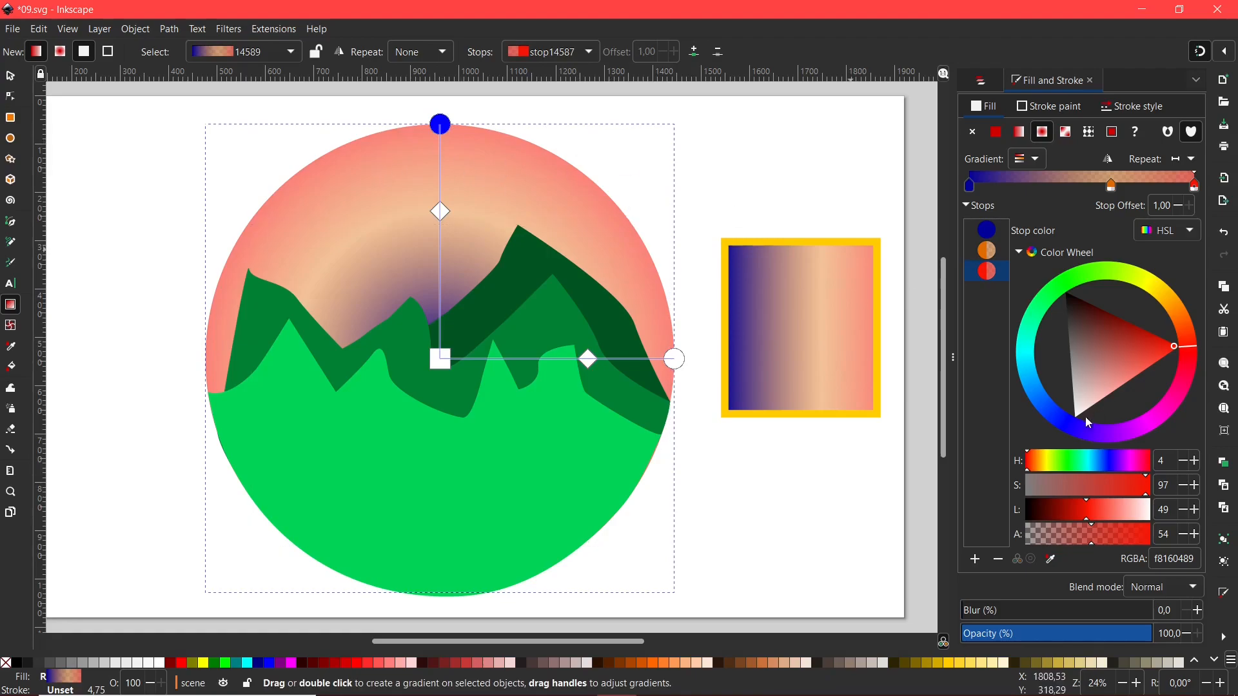
{"action": "left_click", "coordinate": [1180, 313]}
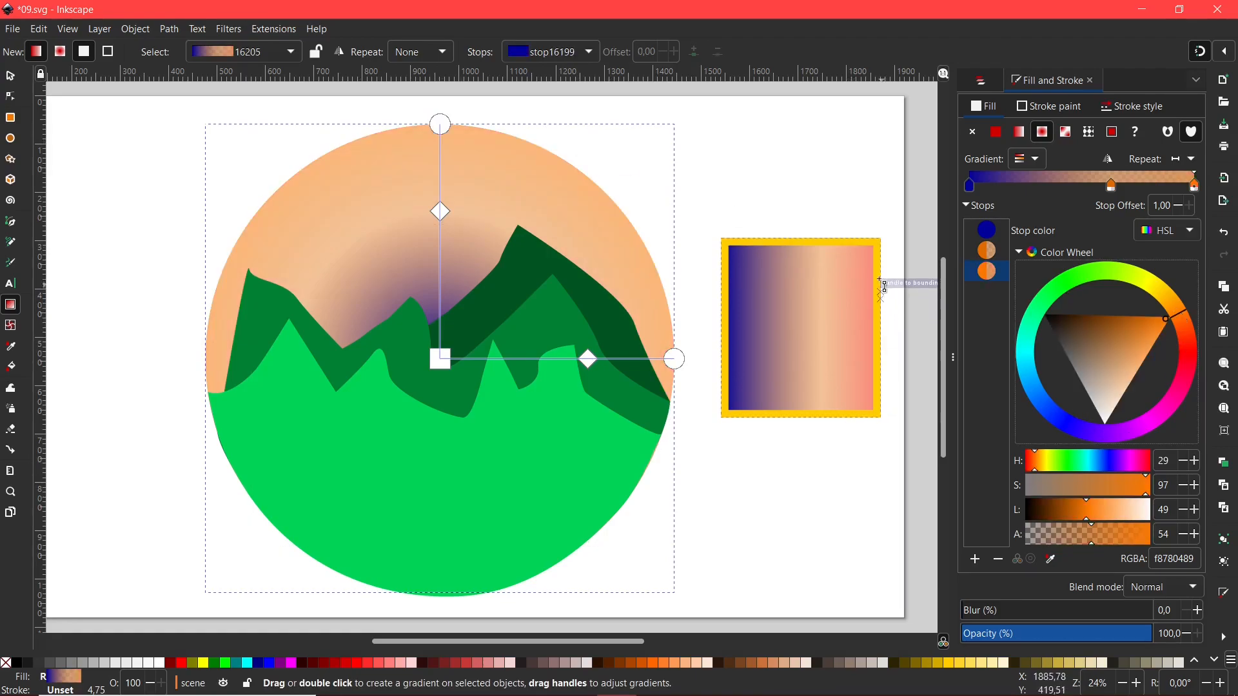
{"action": "left_click", "coordinate": [1097, 274]}
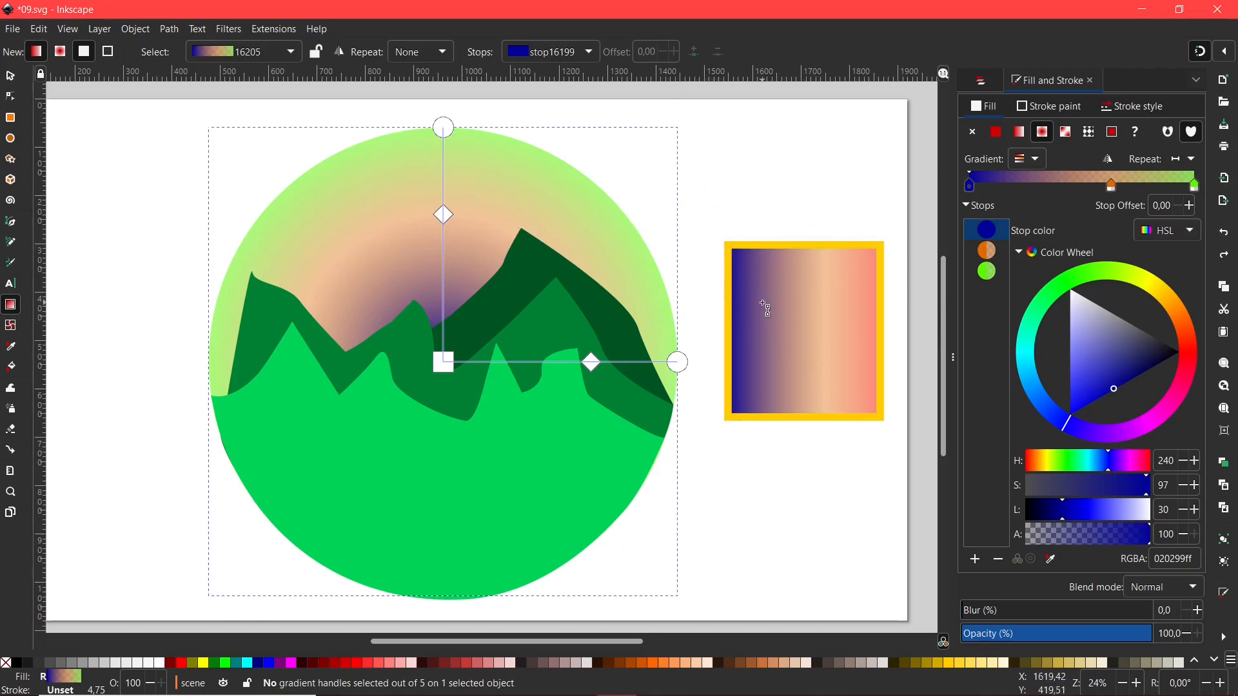
Resize the gradient-filled rectangle to widths of about 205, 475 and 311 px, switching on gradient transformation for further scaling
{"action": "left_click_drag", "start_coordinate": [767, 310], "coordinate": [717, 307]}
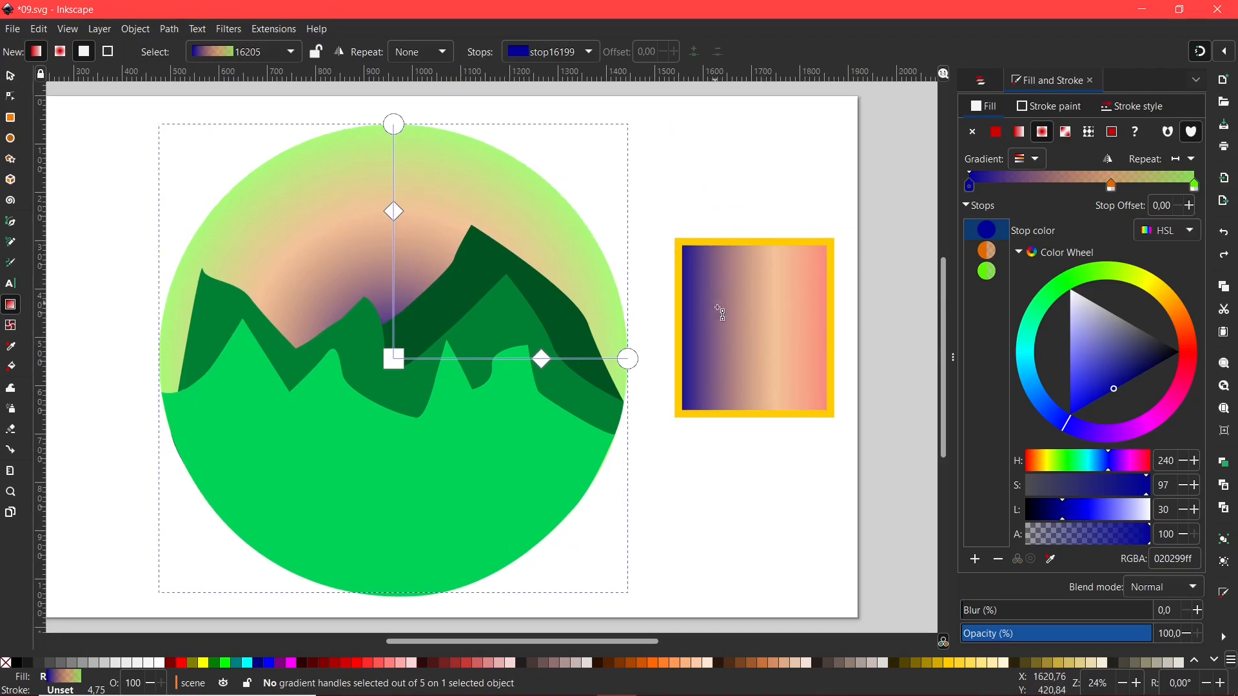
{"action": "left_click", "coordinate": [12, 79]}
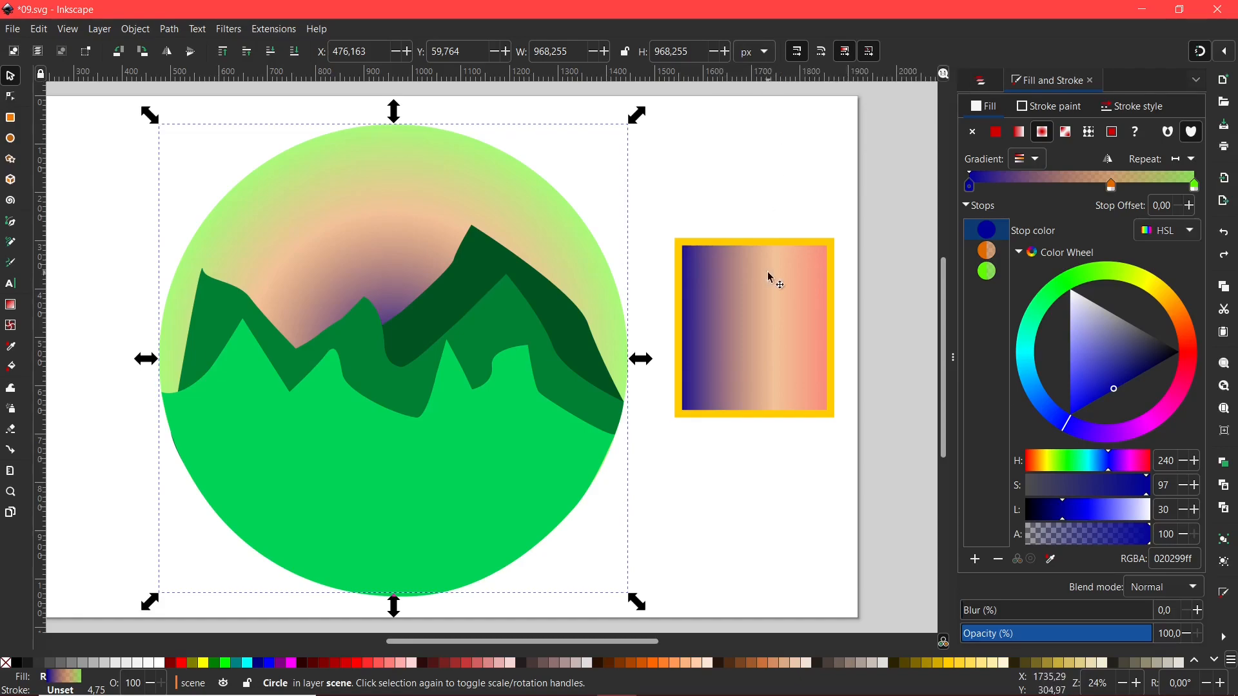
{"action": "left_click", "coordinate": [768, 334]}
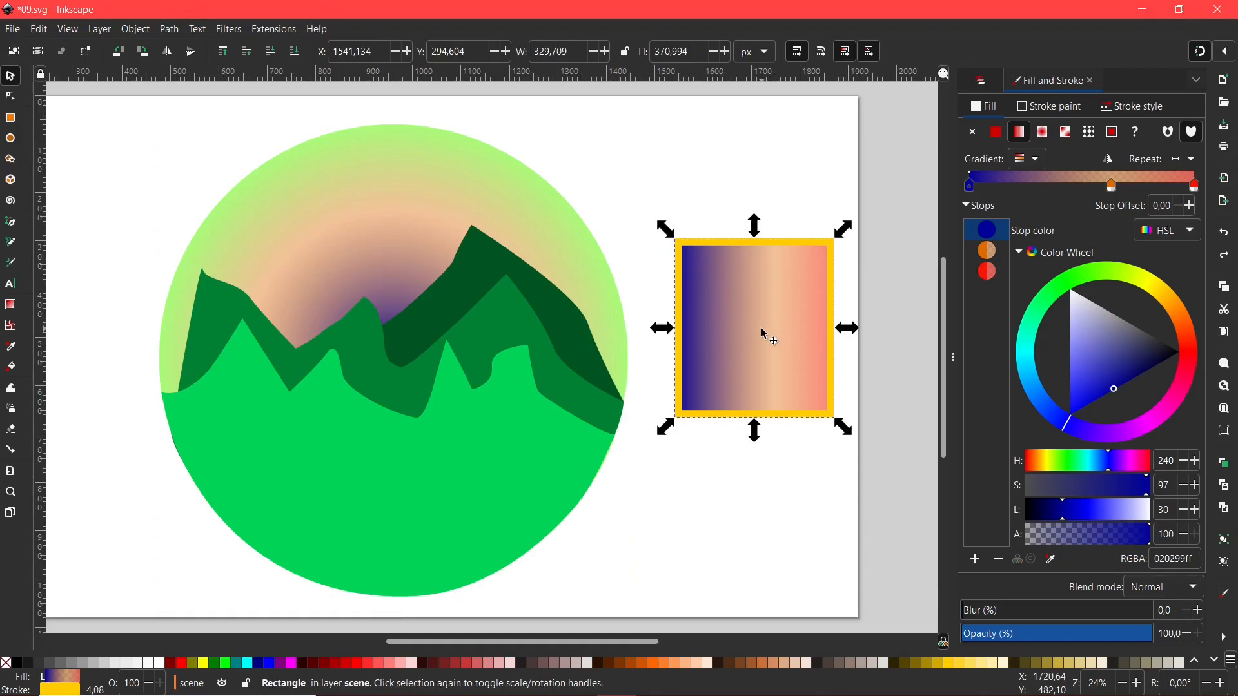
{"action": "left_click_drag", "start_coordinate": [663, 335], "coordinate": [736, 336]}
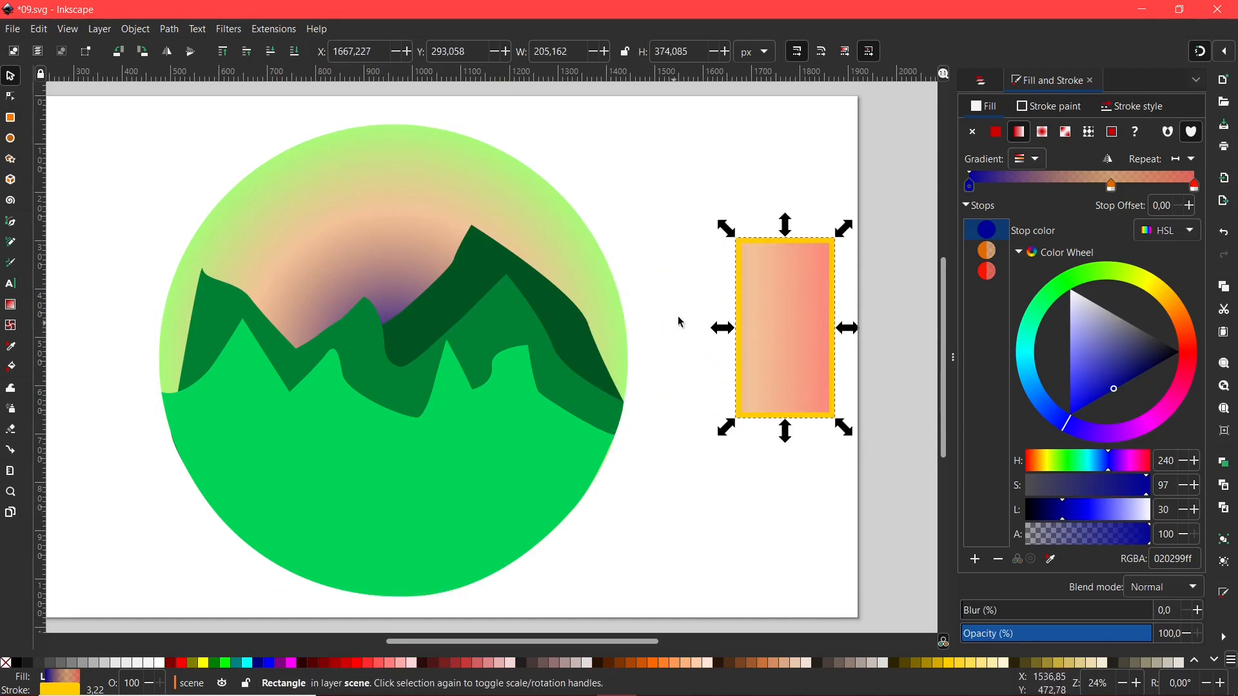
{"action": "left_click_drag", "start_coordinate": [721, 328], "coordinate": [593, 329]}
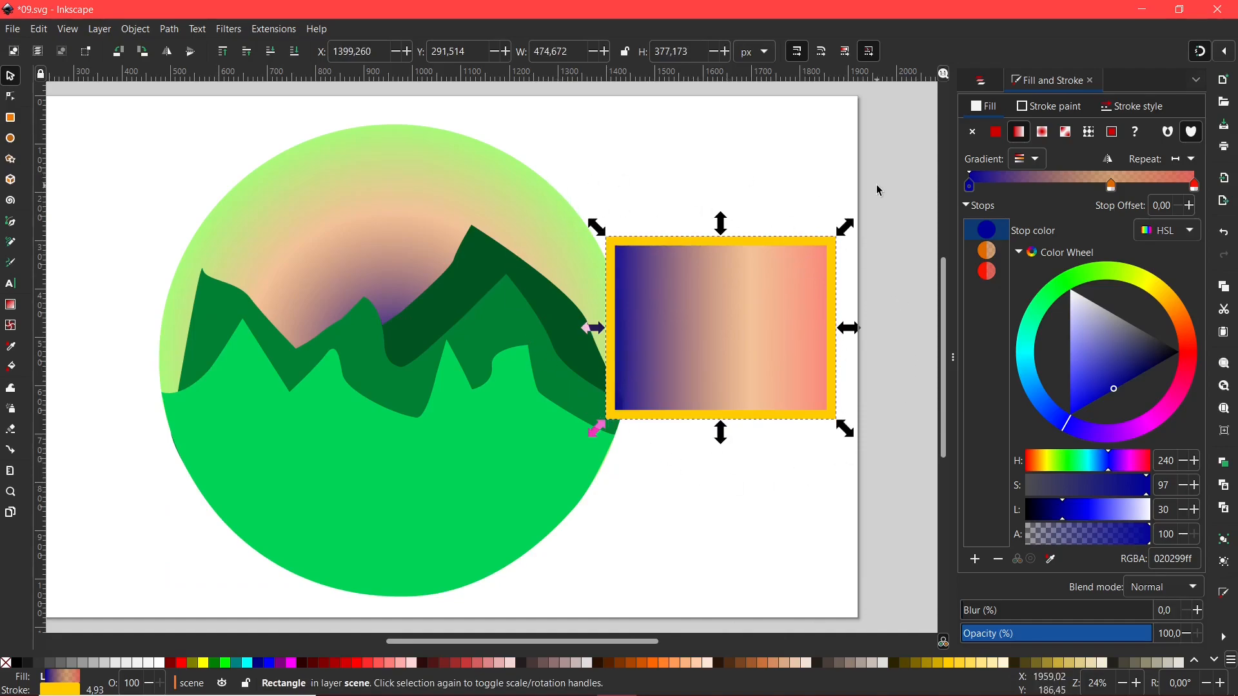
{"action": "left_click_drag", "start_coordinate": [593, 328], "coordinate": [673, 328]}
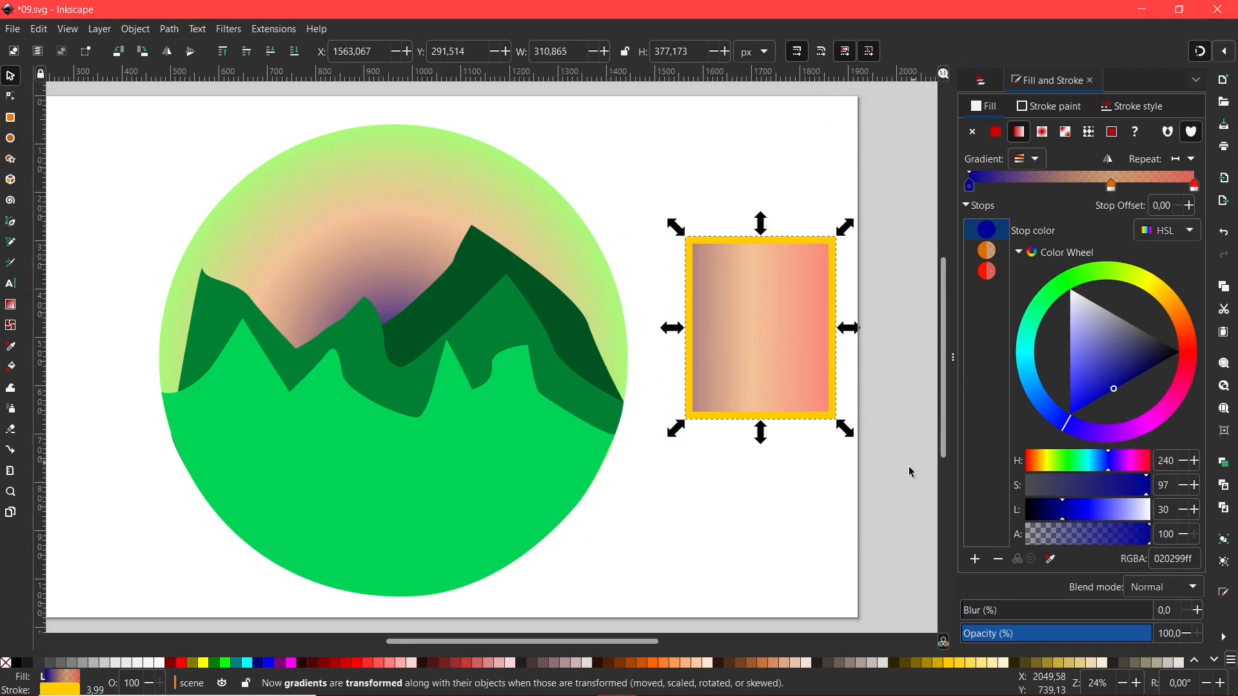
{"action": "mouse_move", "coordinate": [671, 330]}
{"action": "left_mouse_down"}
{"action": "mouse_move", "coordinate": [560, 333]}
{"action": "mouse_move", "coordinate": [741, 348]}
{"action": "mouse_move", "coordinate": [676, 336]}
{"action": "left_mouse_up"}
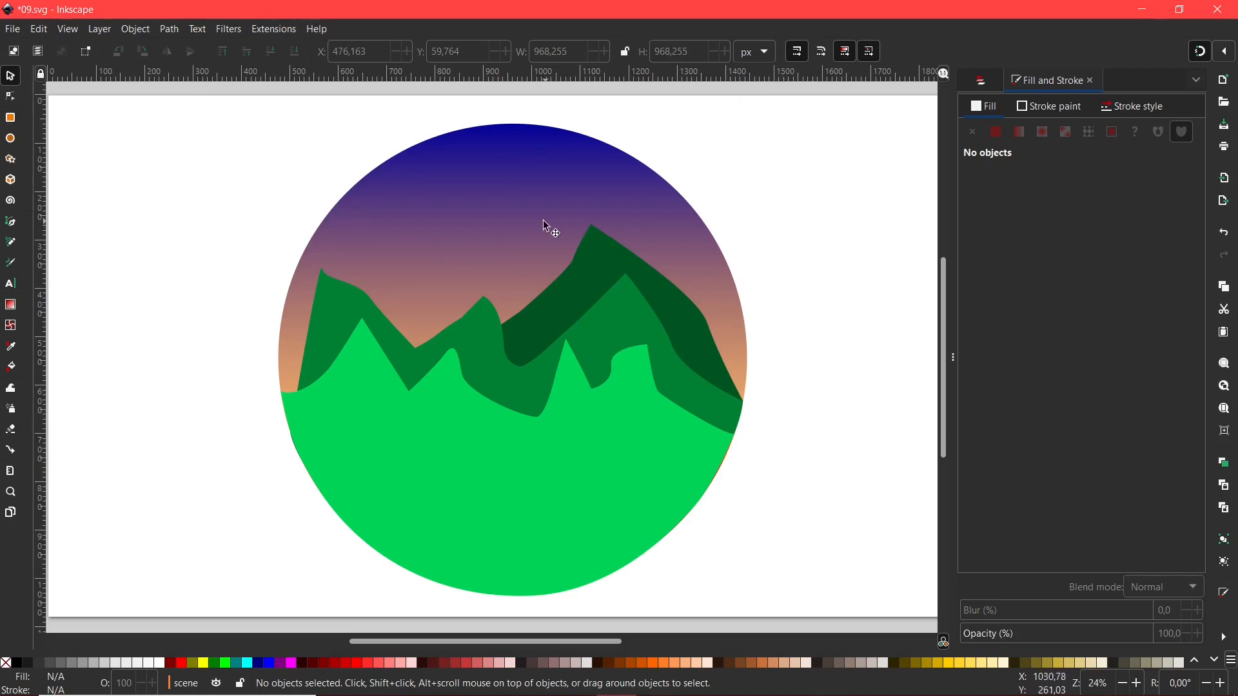
Blur the dark green back mountain, trying 16 % and reducing it to about 10.3 %
{"action": "left_click", "coordinate": [607, 267]}
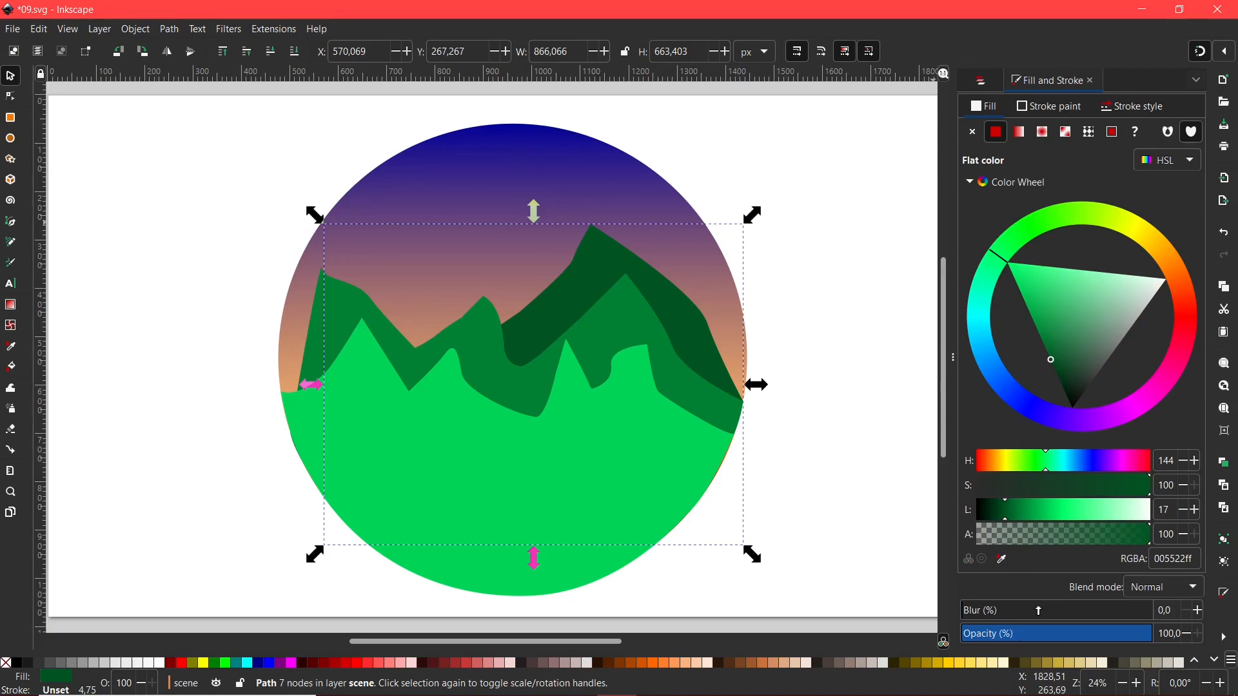
{"action": "left_click_drag", "start_coordinate": [976, 613], "coordinate": [991, 614]}
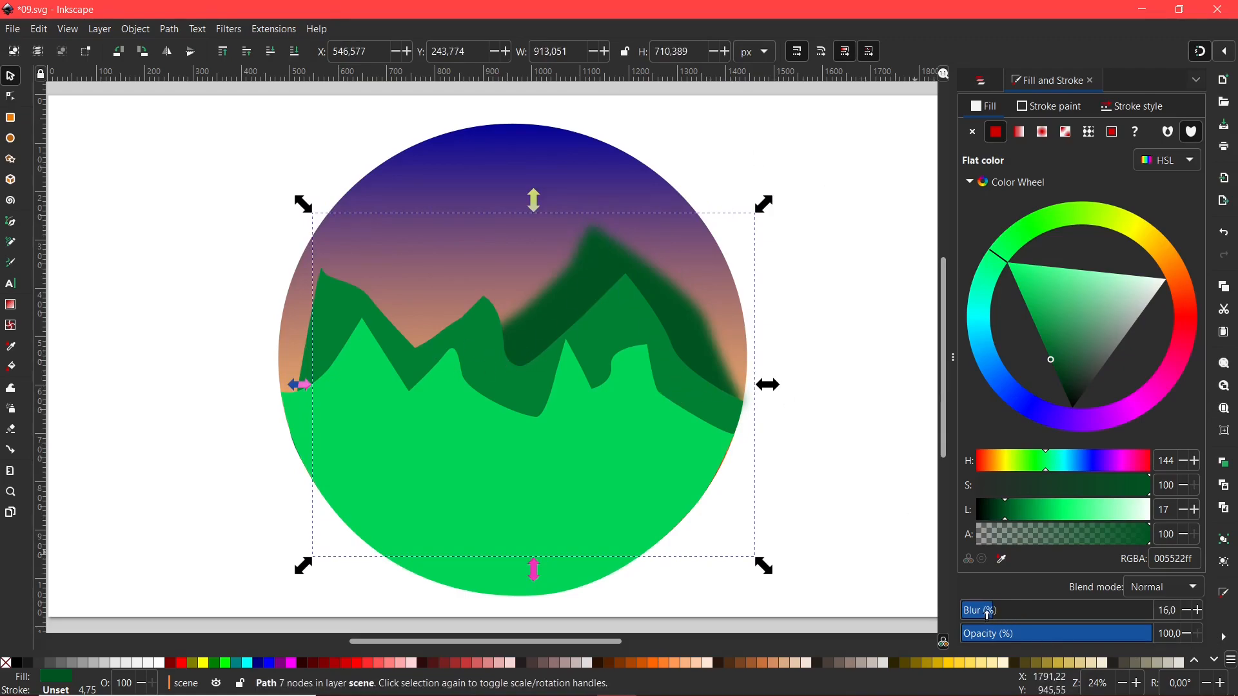
{"action": "left_click_drag", "start_coordinate": [1011, 610], "coordinate": [979, 610]}
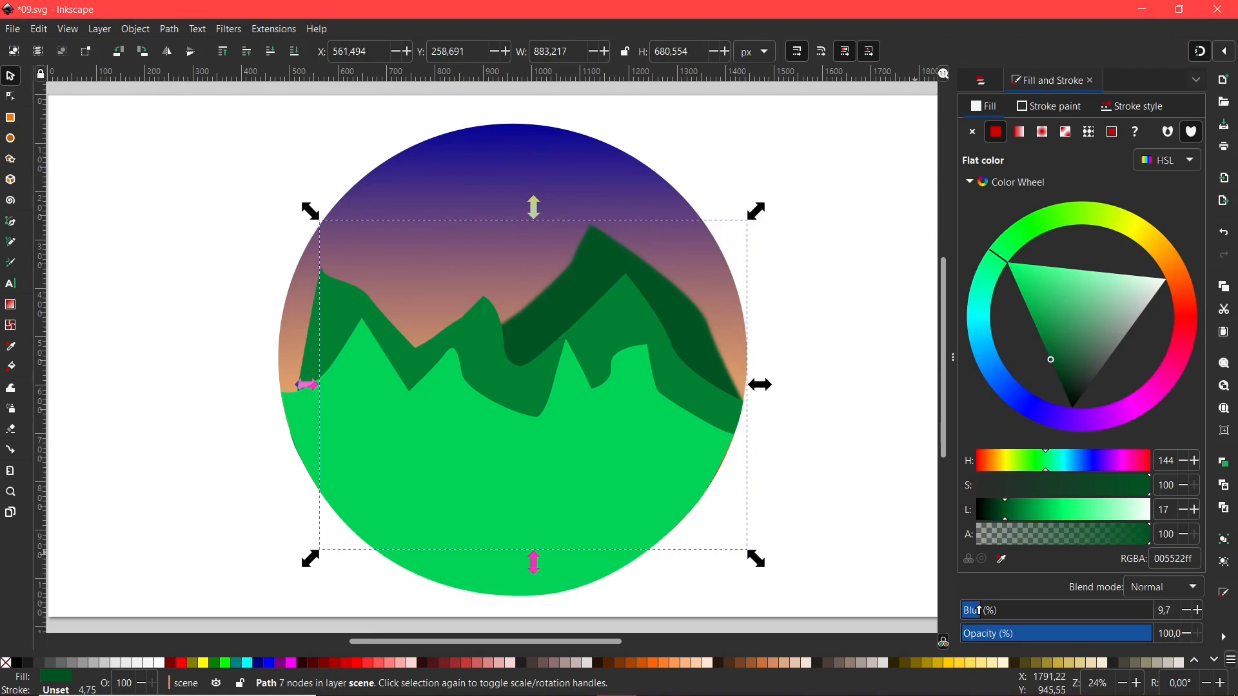
{"action": "left_click_drag", "start_coordinate": [979, 610], "coordinate": [980, 610]}
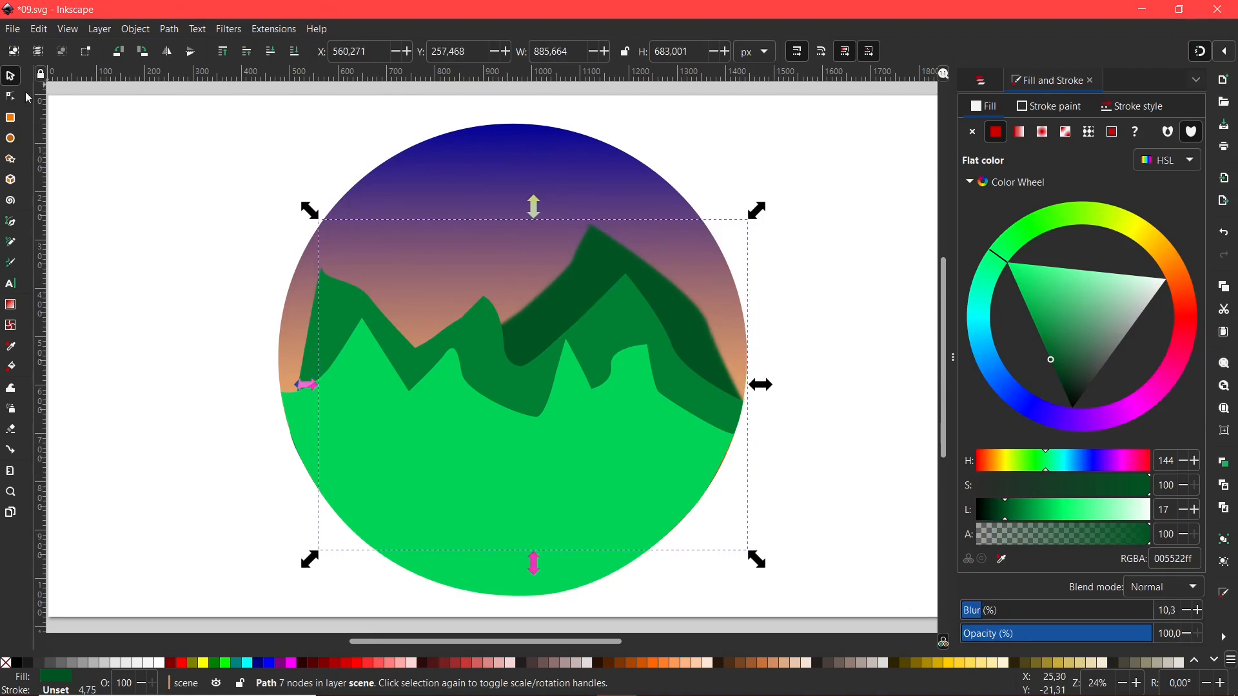
Blur the middle mountain by brushing over it with the Tweak tool in blur mode, and undo the stroke
{"action": "left_click", "coordinate": [357, 327]}
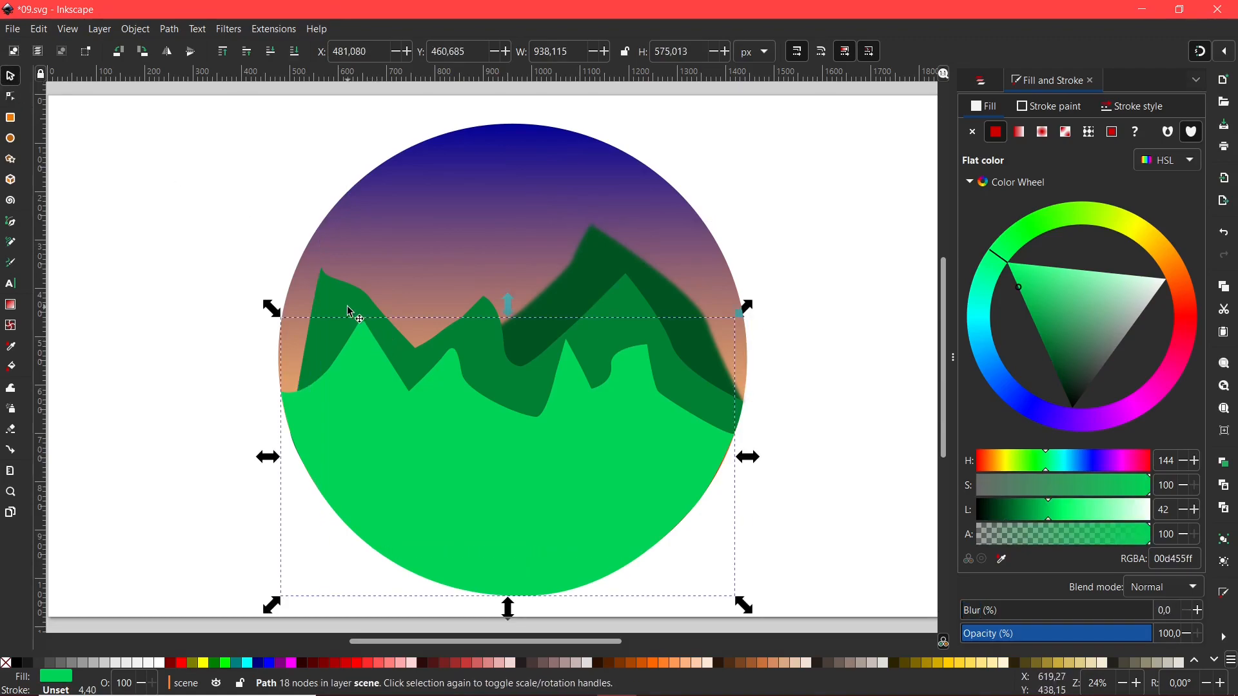
{"action": "left_click", "coordinate": [350, 312]}
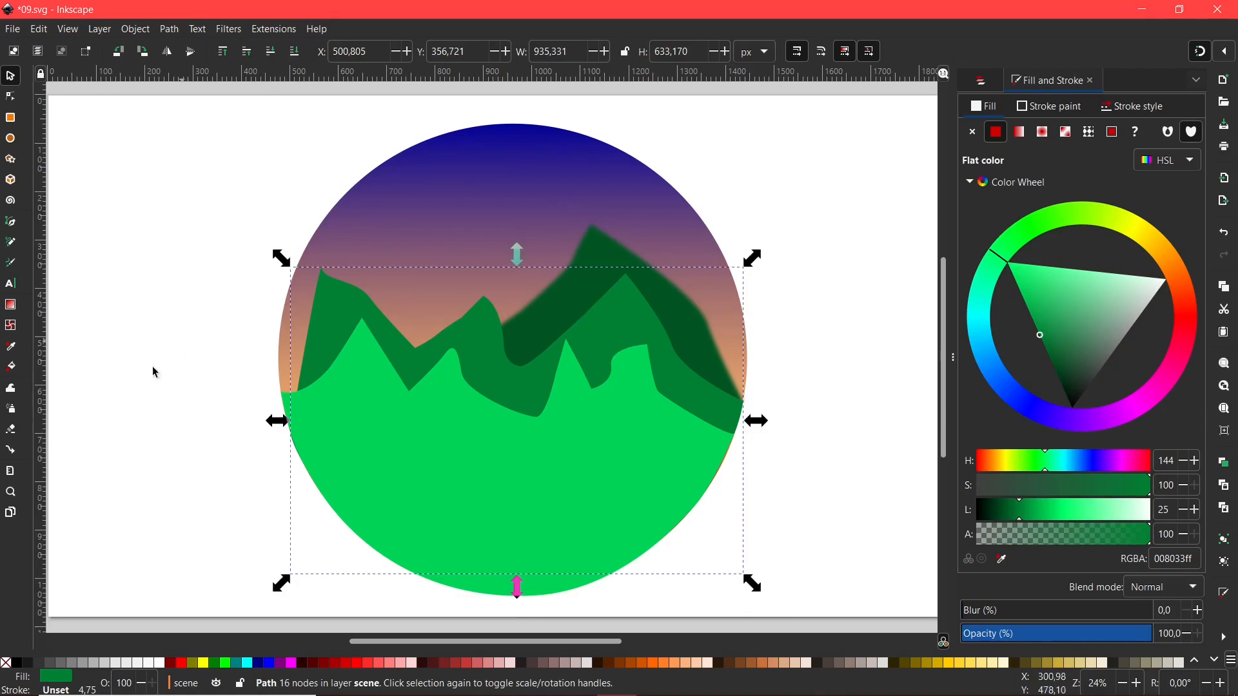
{"action": "left_click", "coordinate": [11, 390]}
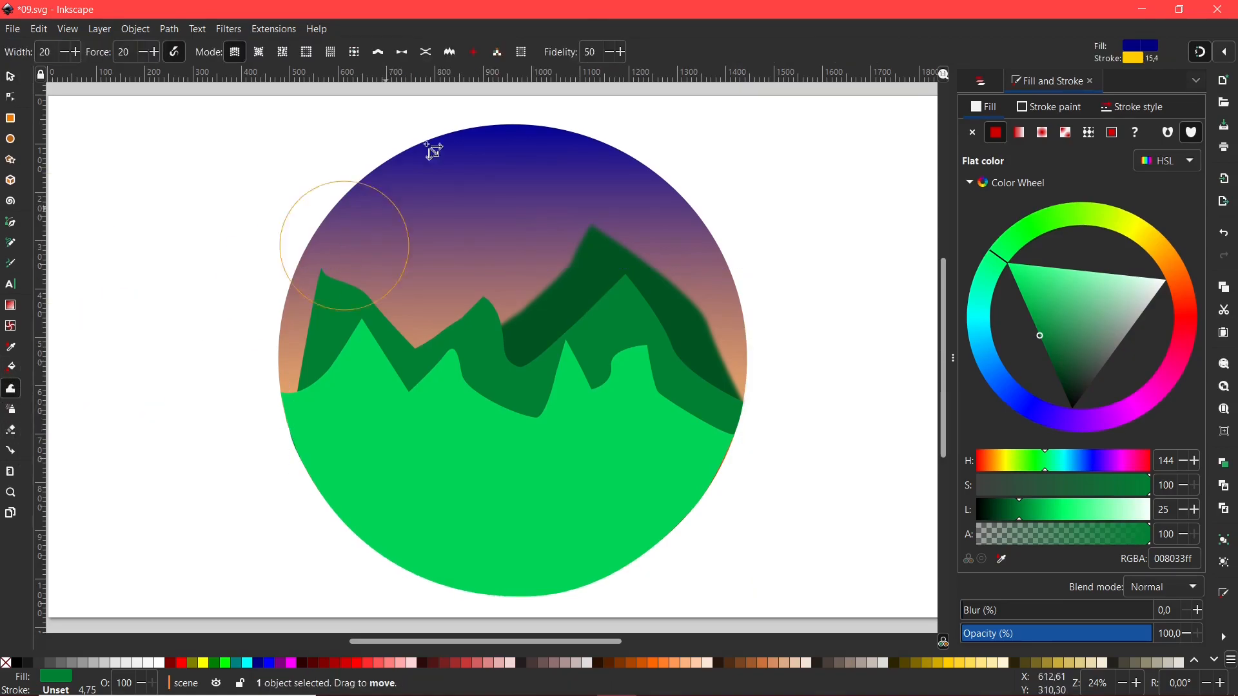
{"action": "left_click", "coordinate": [522, 52]}
{"action": "mouse_move", "coordinate": [550, 182]}
{"action": "left_mouse_down"}
{"action": "mouse_move", "coordinate": [359, 279]}
{"action": "mouse_move", "coordinate": [323, 284]}
{"action": "mouse_move", "coordinate": [338, 287]}
{"action": "left_mouse_up"}
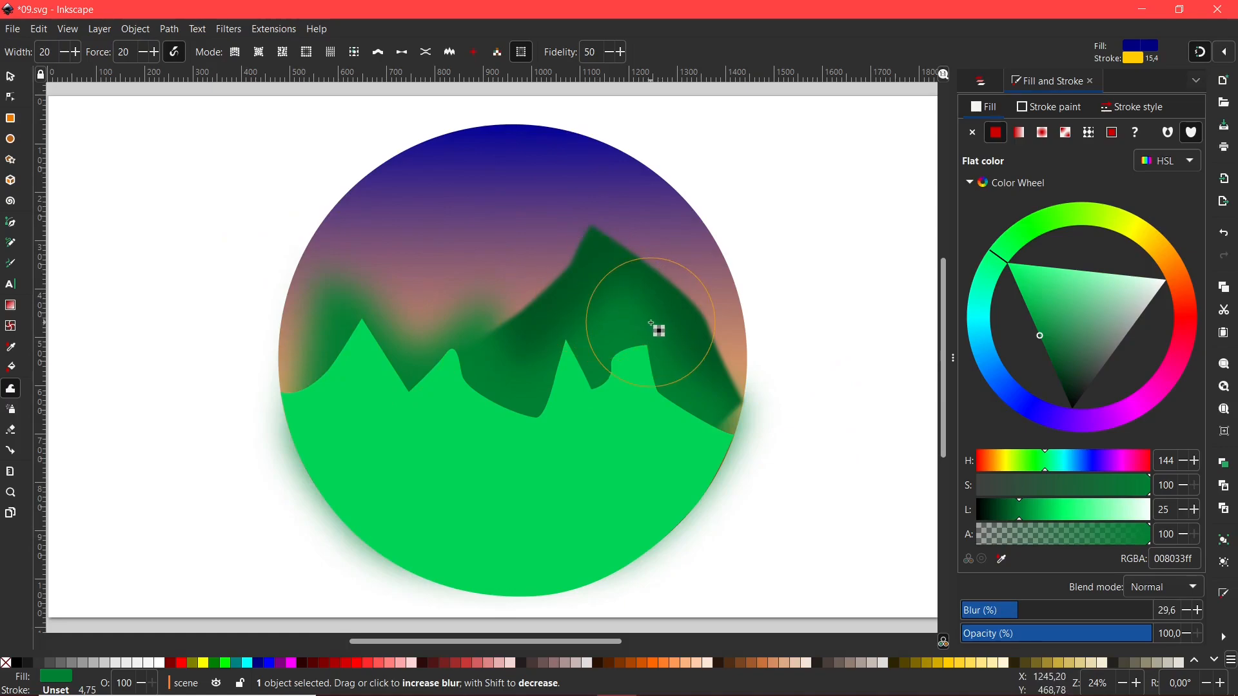
{"action": "key", "text": "ctrl+z"}
Set the Tweak fidelity to 15 and brush the middle mountain lightly, alternately increasing and decreasing its blur to about 9.2 %
{"action": "left_click", "coordinate": [611, 54]}
{"action": "left_click", "coordinate": [611, 55]}
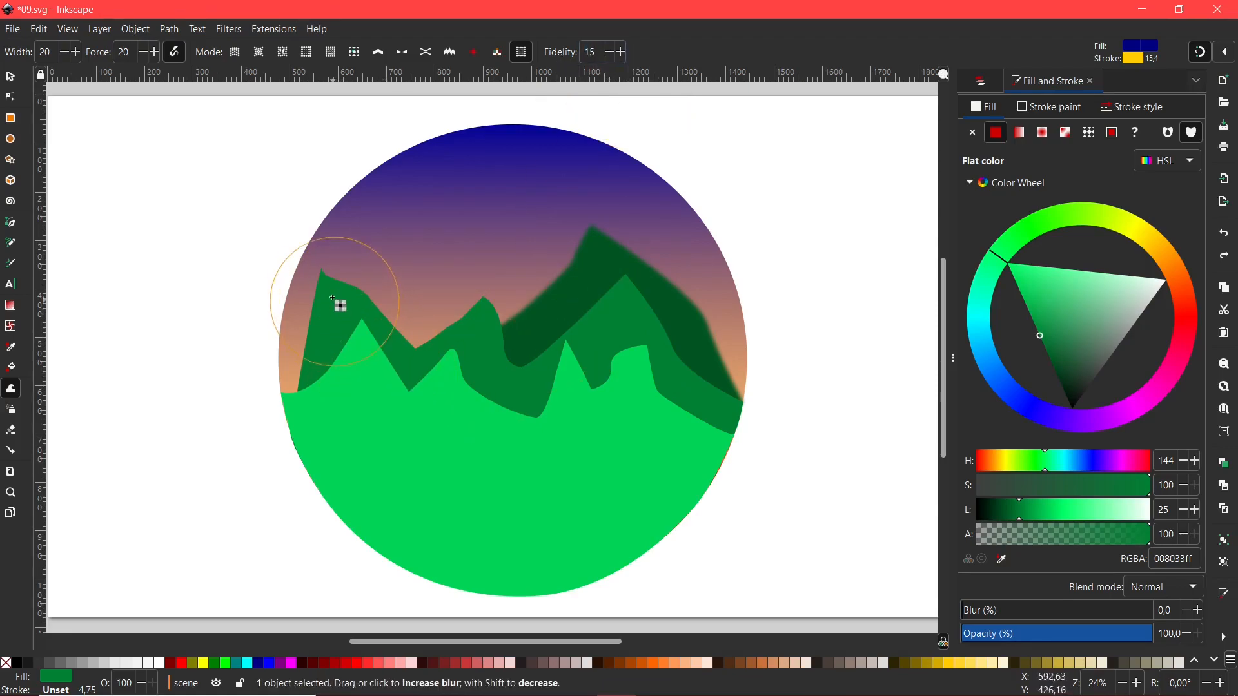
{"action": "left_click_drag", "start_coordinate": [340, 303], "coordinate": [341, 317]}
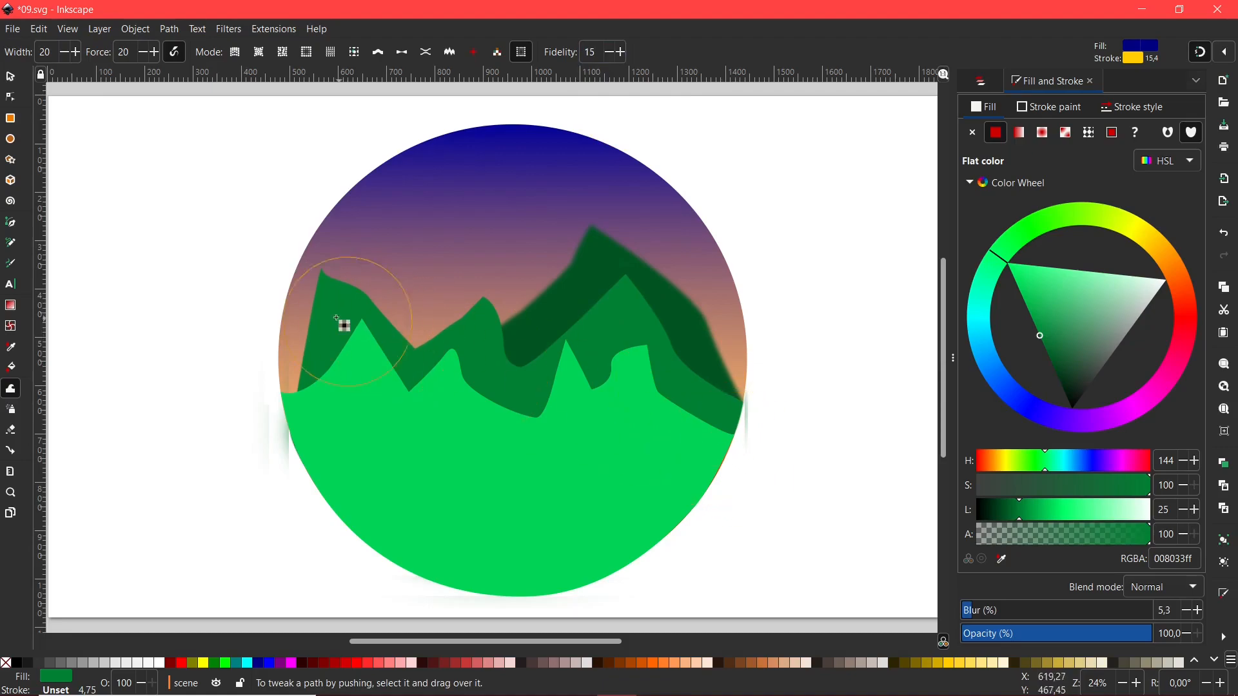
{"action": "mouse_move", "coordinate": [331, 292]}
{"action": "left_mouse_down"}
{"action": "mouse_move", "coordinate": [432, 346]}
{"action": "mouse_move", "coordinate": [350, 298]}
{"action": "mouse_move", "coordinate": [301, 298]}
{"action": "mouse_move", "coordinate": [337, 293]}
{"action": "left_mouse_up"}
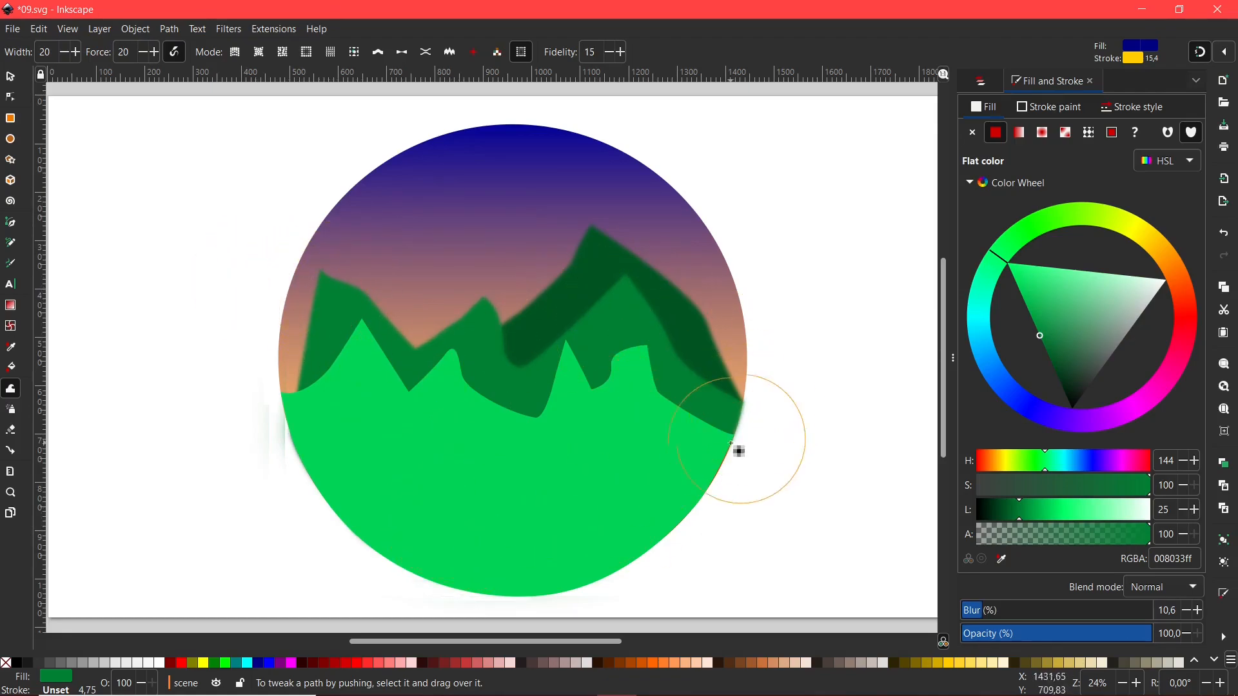
{"action": "left_click", "coordinate": [529, 49]}
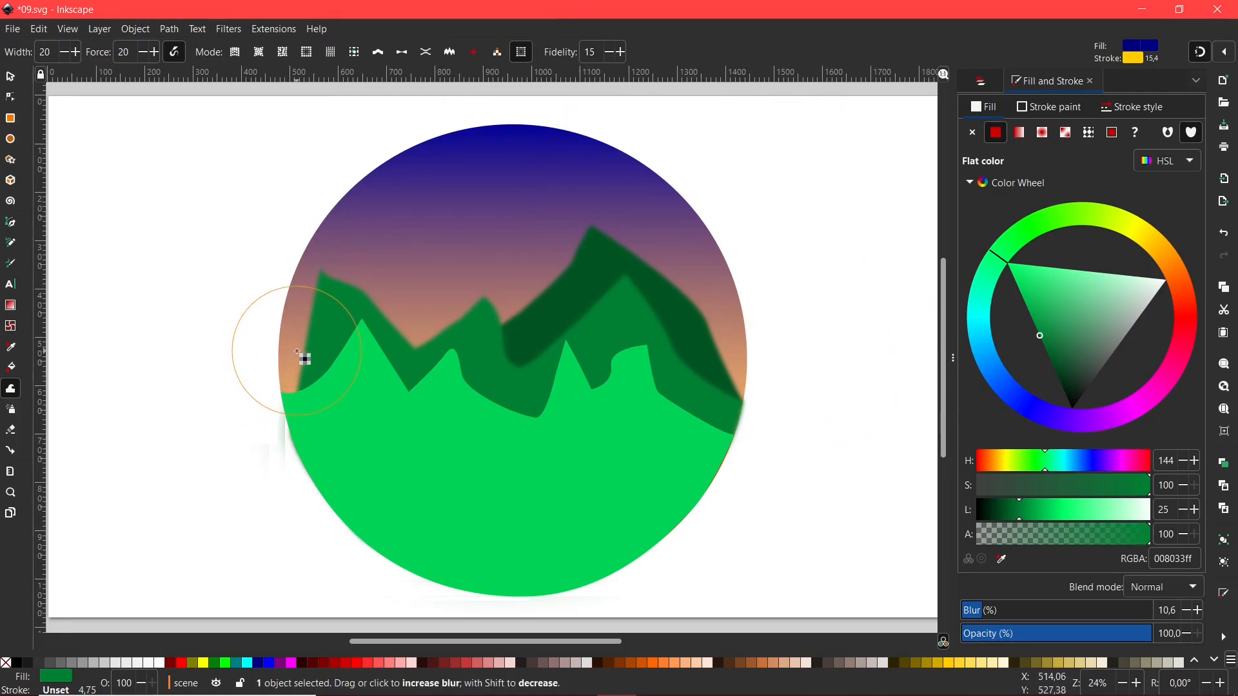
{"action": "left_click", "coordinate": [315, 321], "text": "shift"}
{"action": "left_click", "coordinate": [370, 300]}
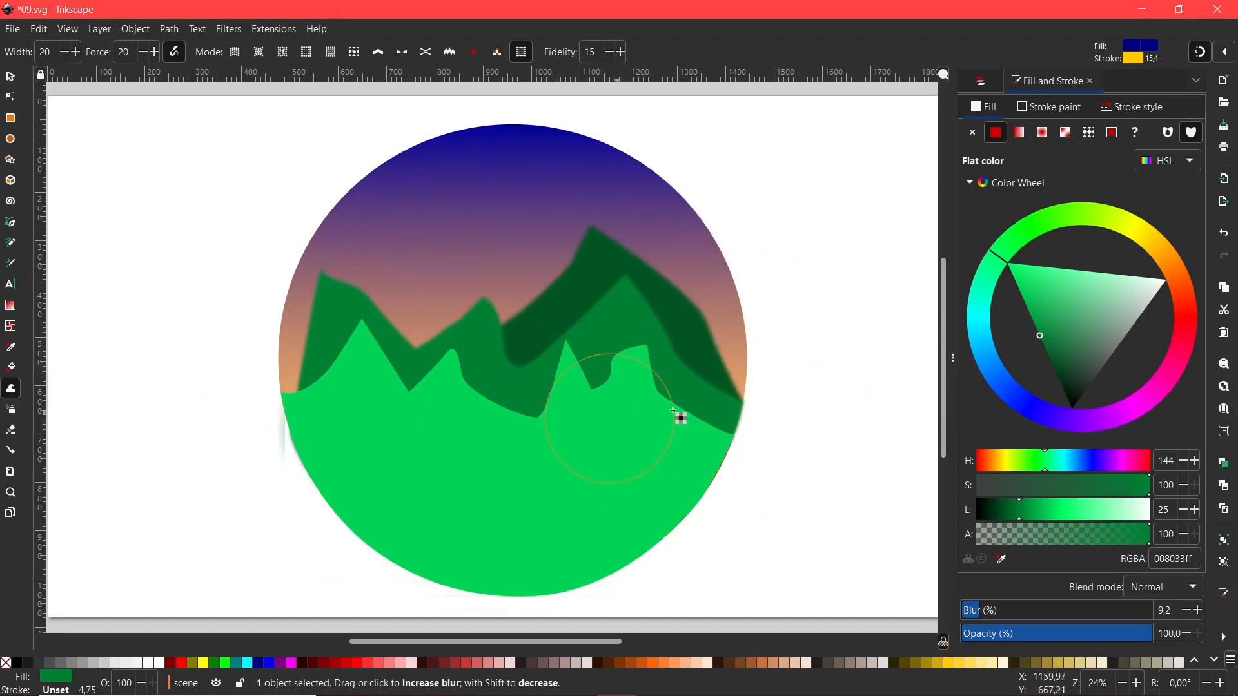
Undo the blurs applied to the middle mountain and the dark green back mountain
{"action": "key", "text": "ctrl+z"}
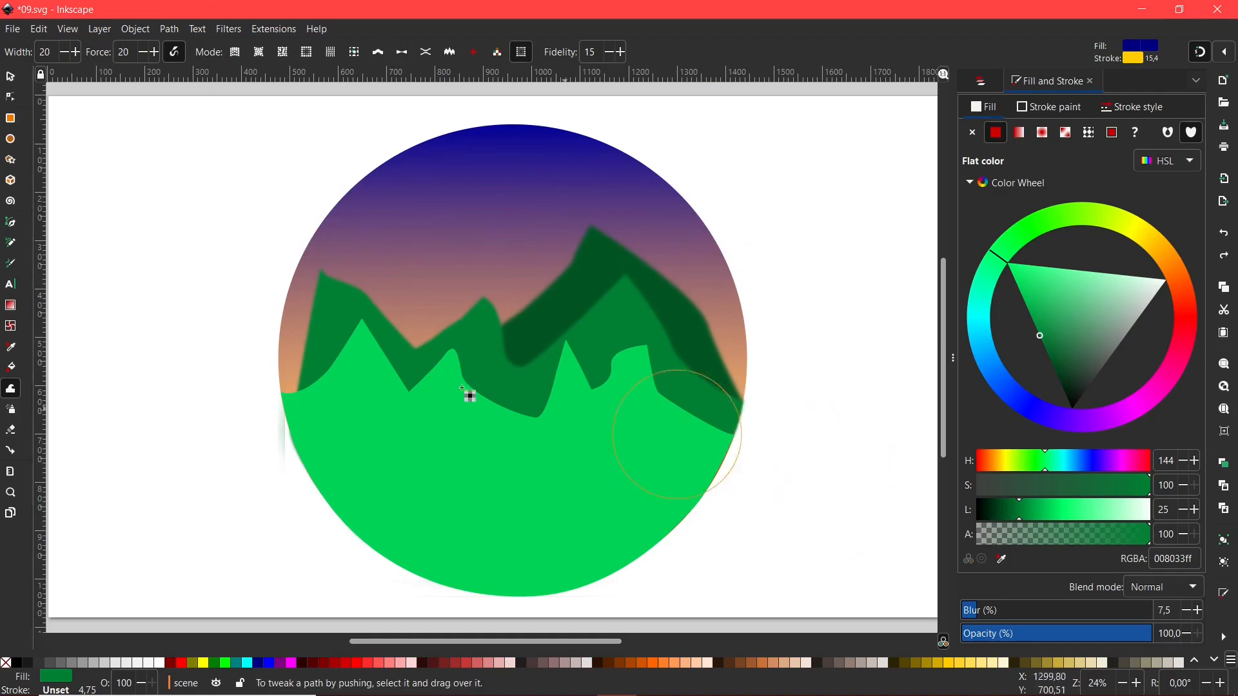
{"action": "key", "text": "ctrl+z"}
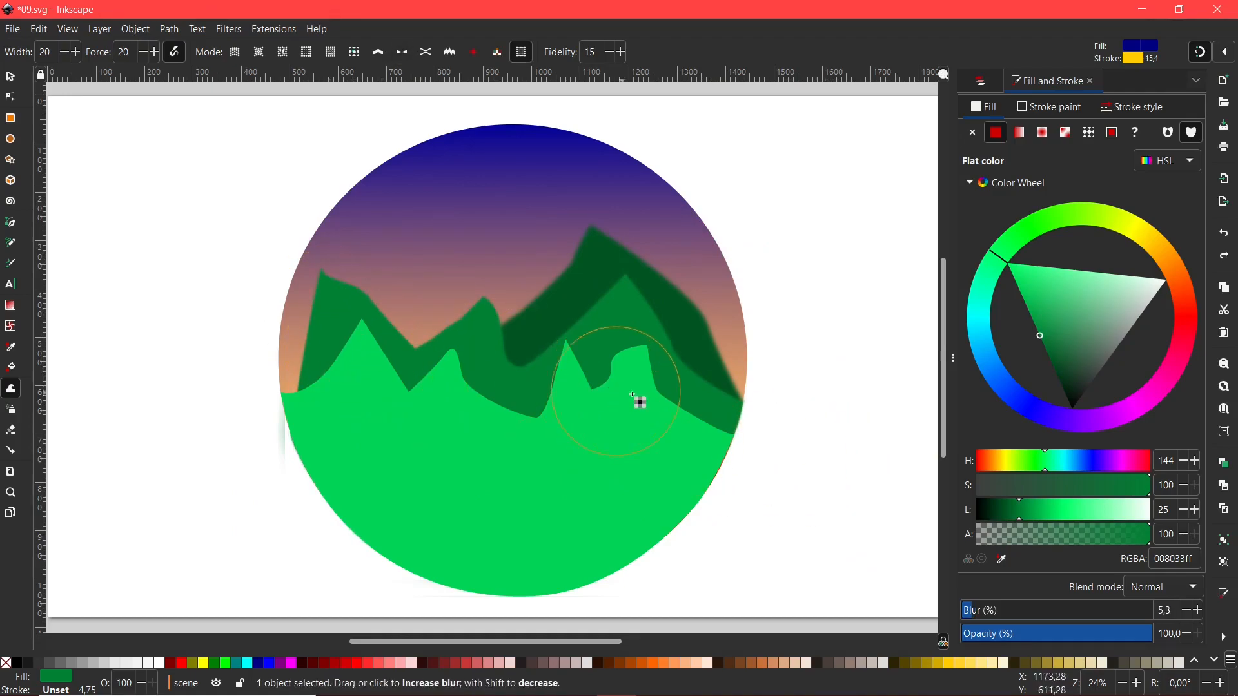
{"action": "left_click_drag", "start_coordinate": [793, 392], "coordinate": [806, 388]}
{"action": "key", "text": "ctrl+z"}
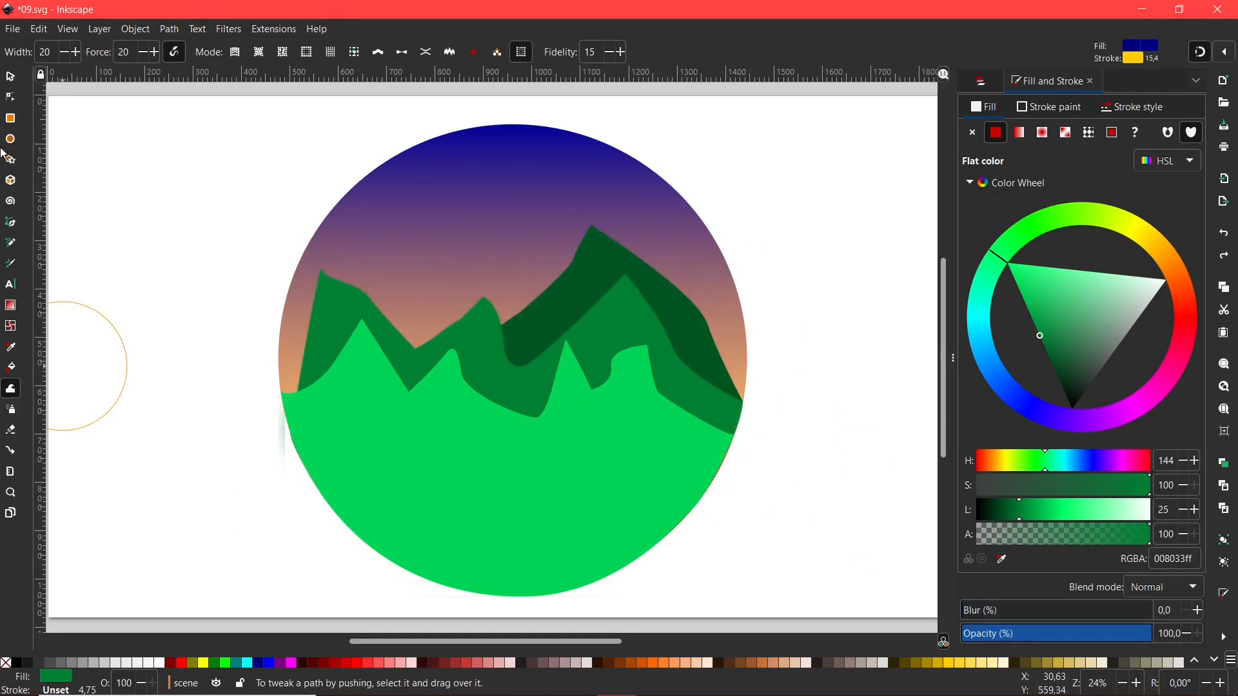
Blur the light green front mountain to about 9.2 % with the Tweak tool
{"action": "left_click", "coordinate": [12, 81]}
{"action": "left_click", "coordinate": [361, 464]}
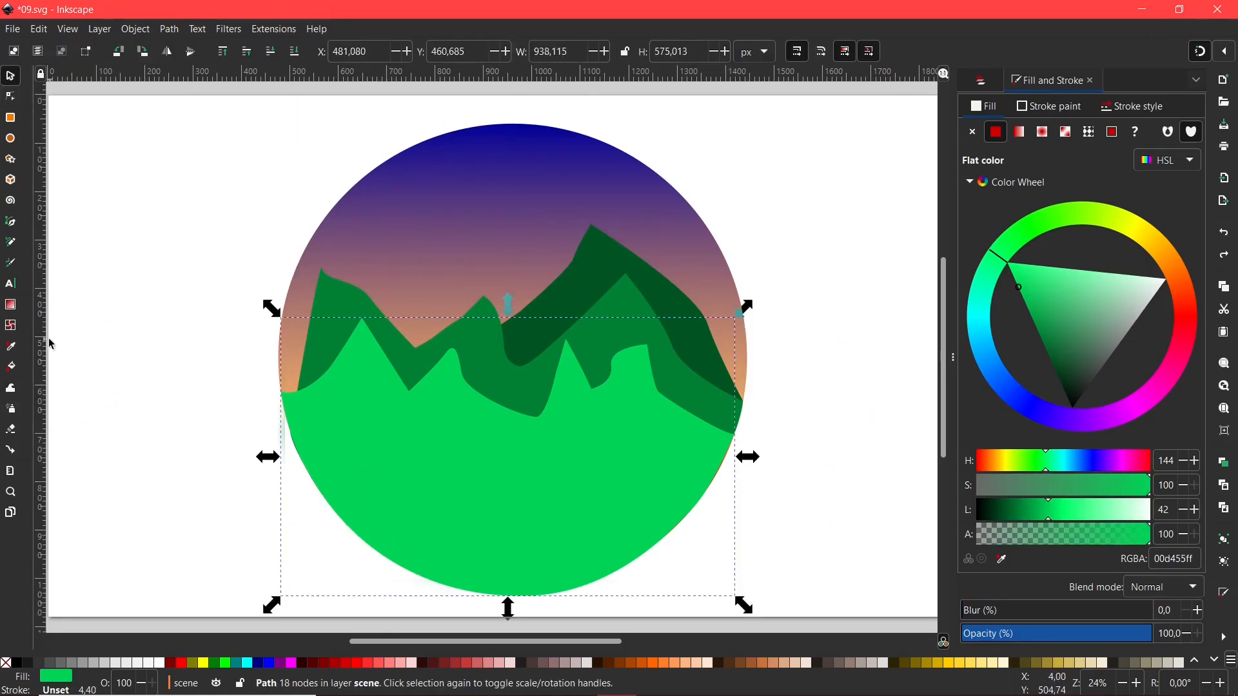
{"action": "left_click", "coordinate": [14, 393]}
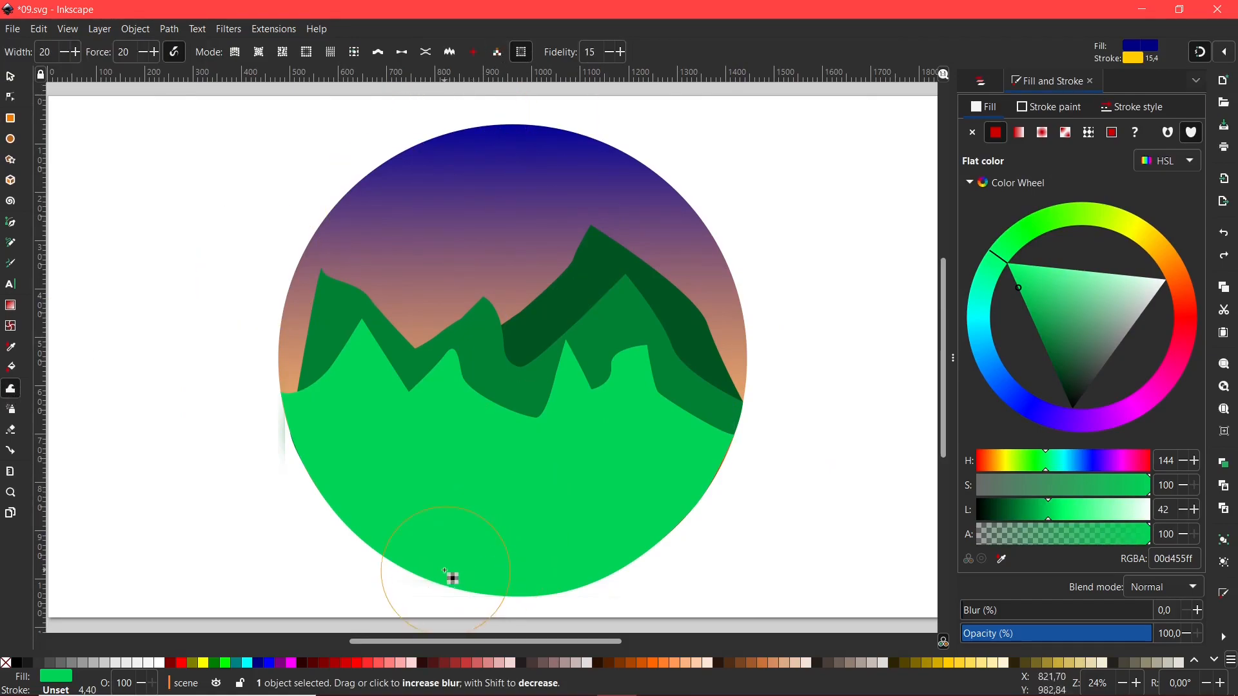
{"action": "left_click", "coordinate": [386, 451]}
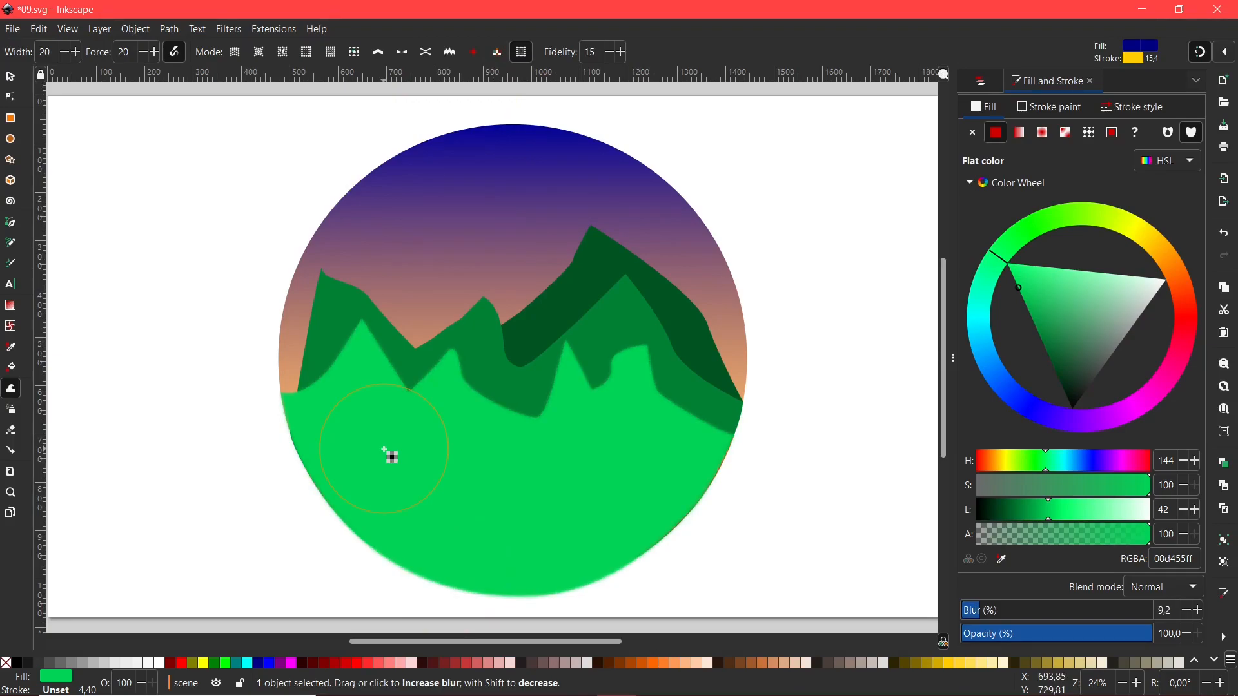
Blur the middle mountain to about 7.5 % with the Tweak tool
{"action": "left_click", "coordinate": [11, 77]}
{"action": "left_click", "coordinate": [333, 295]}
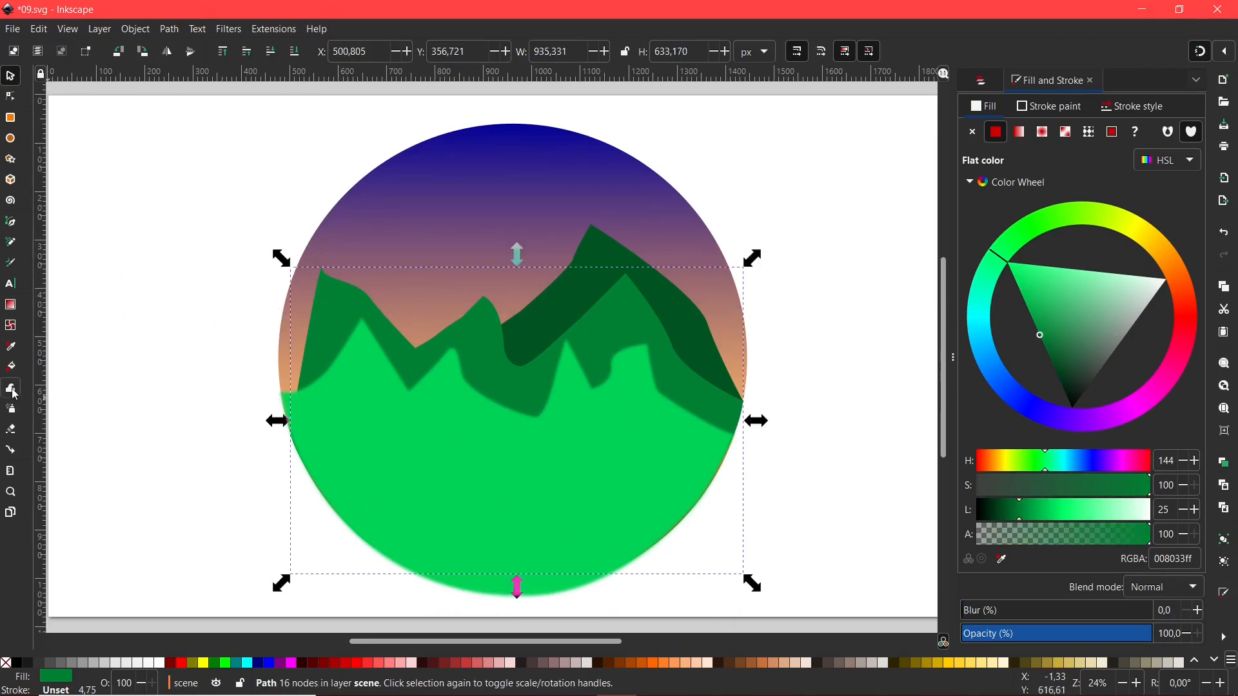
{"action": "left_click", "coordinate": [11, 390]}
{"action": "left_click", "coordinate": [346, 300]}
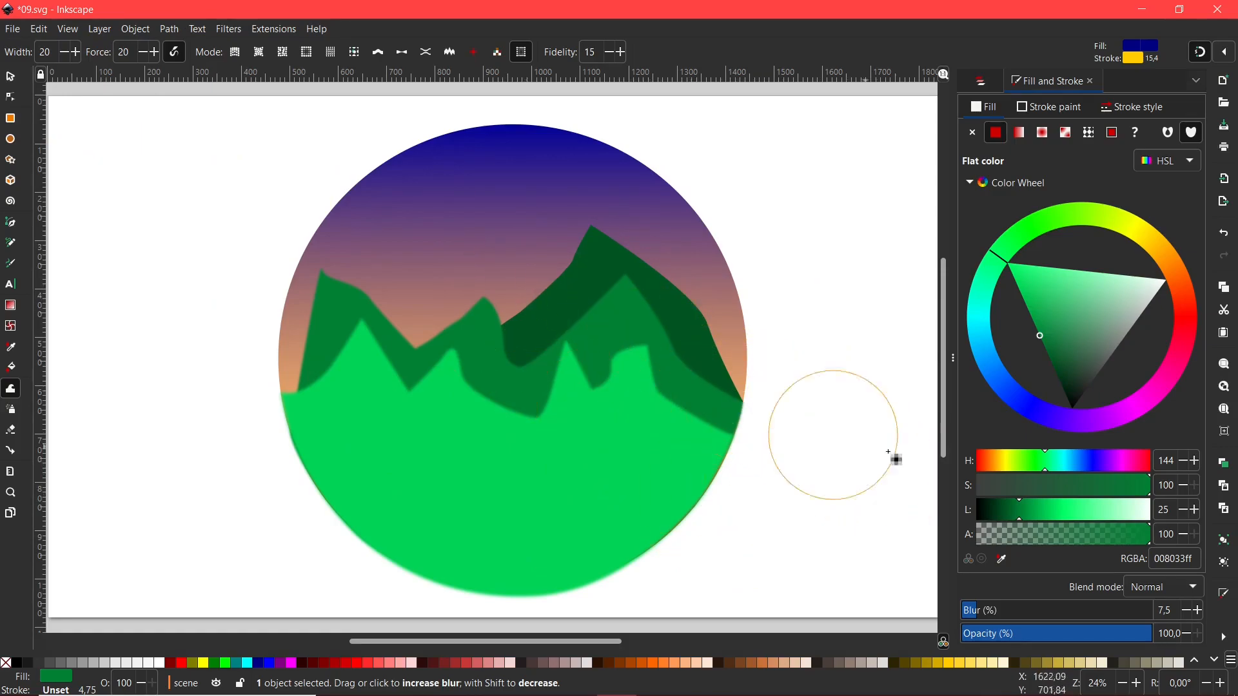
{"action": "mouse_move", "coordinate": [808, 421]}
{"action": "left_mouse_down"}
{"action": "mouse_move", "coordinate": [801, 408]}
{"action": "mouse_move", "coordinate": [791, 420]}
{"action": "left_mouse_up"}
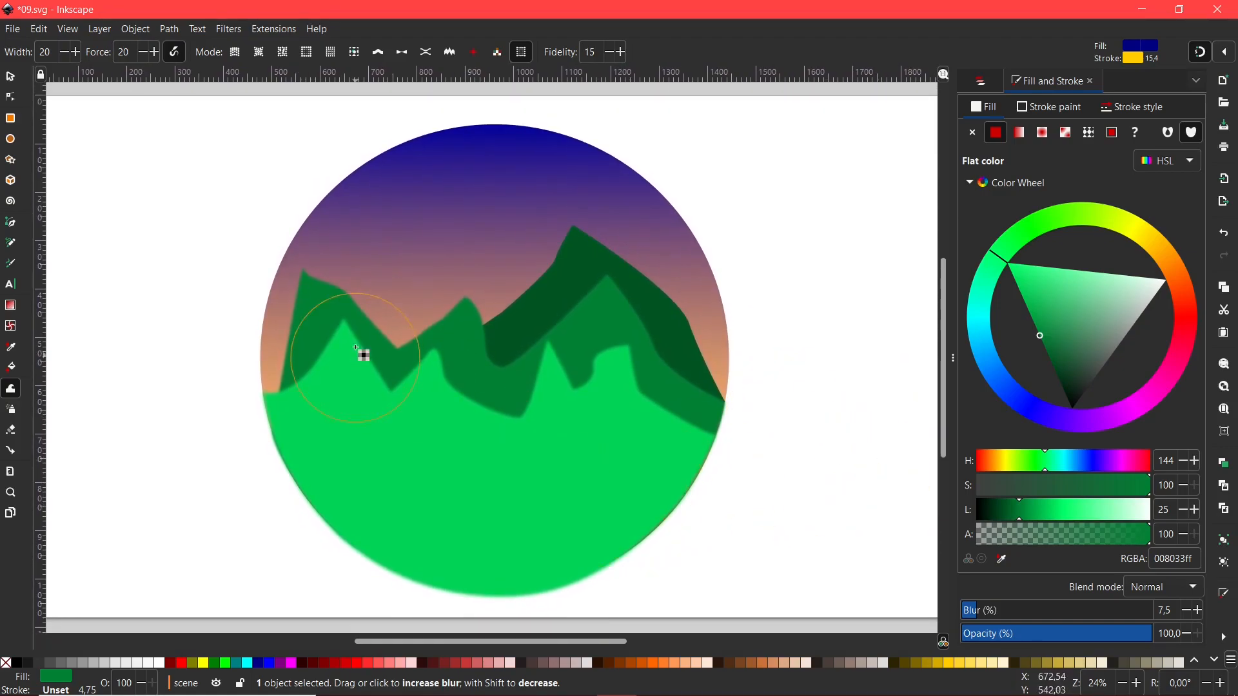